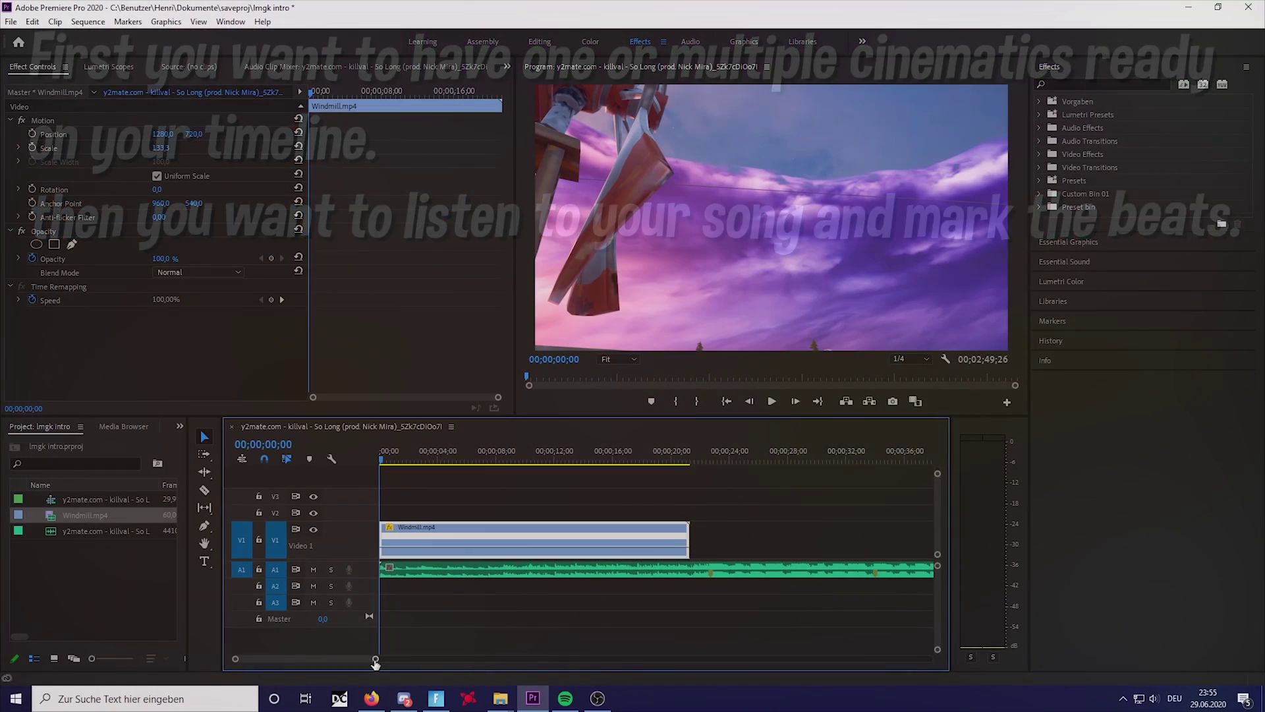
Step: Zoom the timeline in so roughly 0–12 seconds of the windmill clip and song are visible
{"action": "left_click_drag", "start_coordinate": [376, 660], "coordinate": [311, 659]}
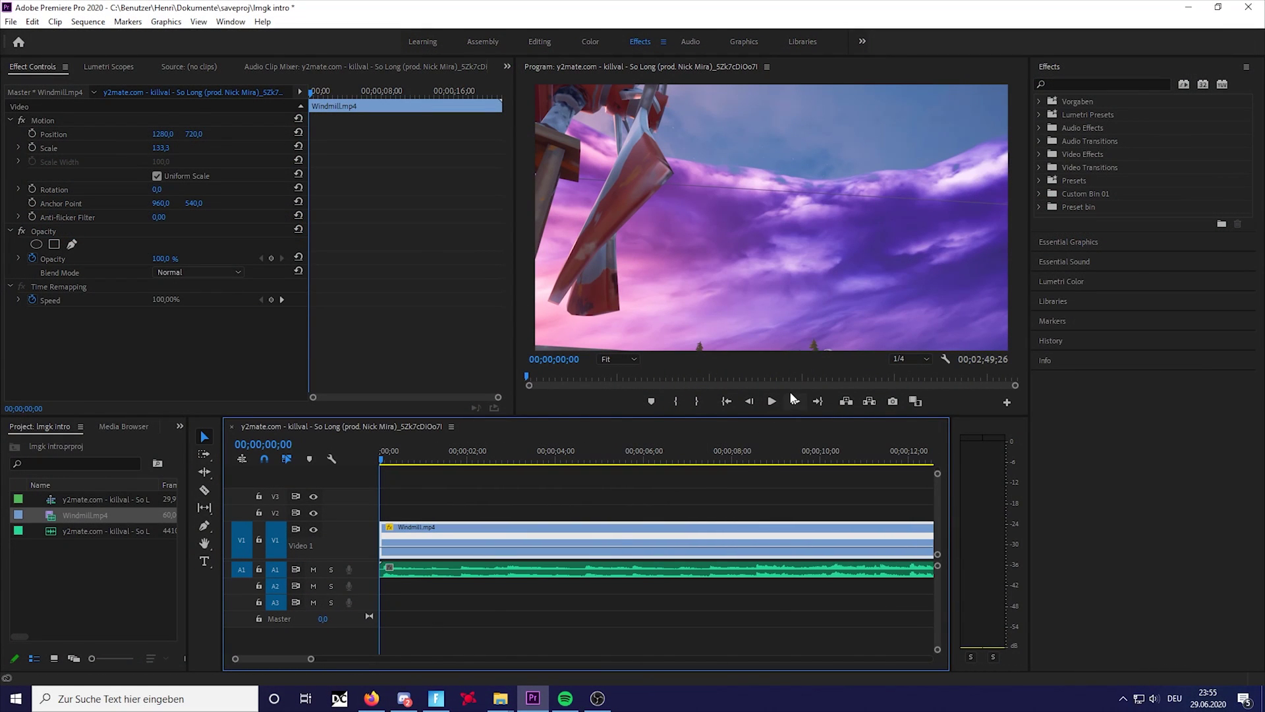
Step: Mark the first song beats at 01;25 and 04;20 on the selected audio clip
{"action": "left_click", "coordinate": [772, 401]}
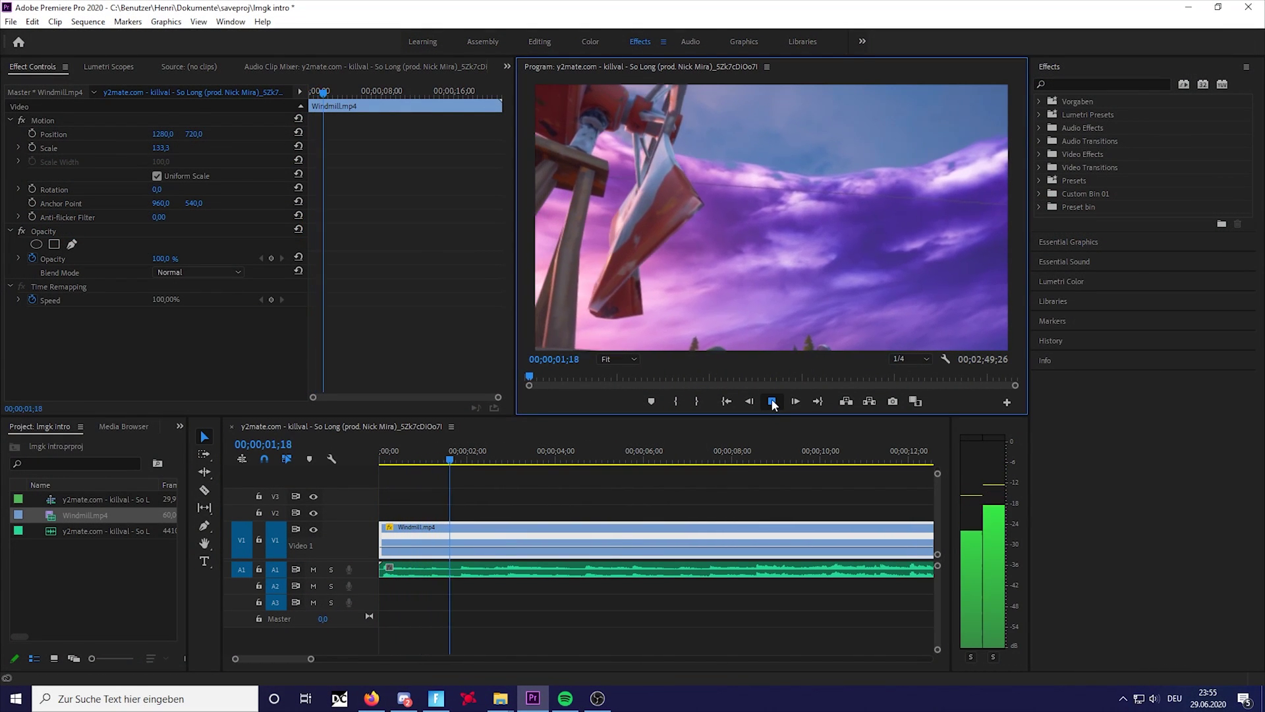
{"action": "left_click", "coordinate": [773, 402]}
{"action": "left_click_drag", "start_coordinate": [488, 462], "coordinate": [461, 464]}
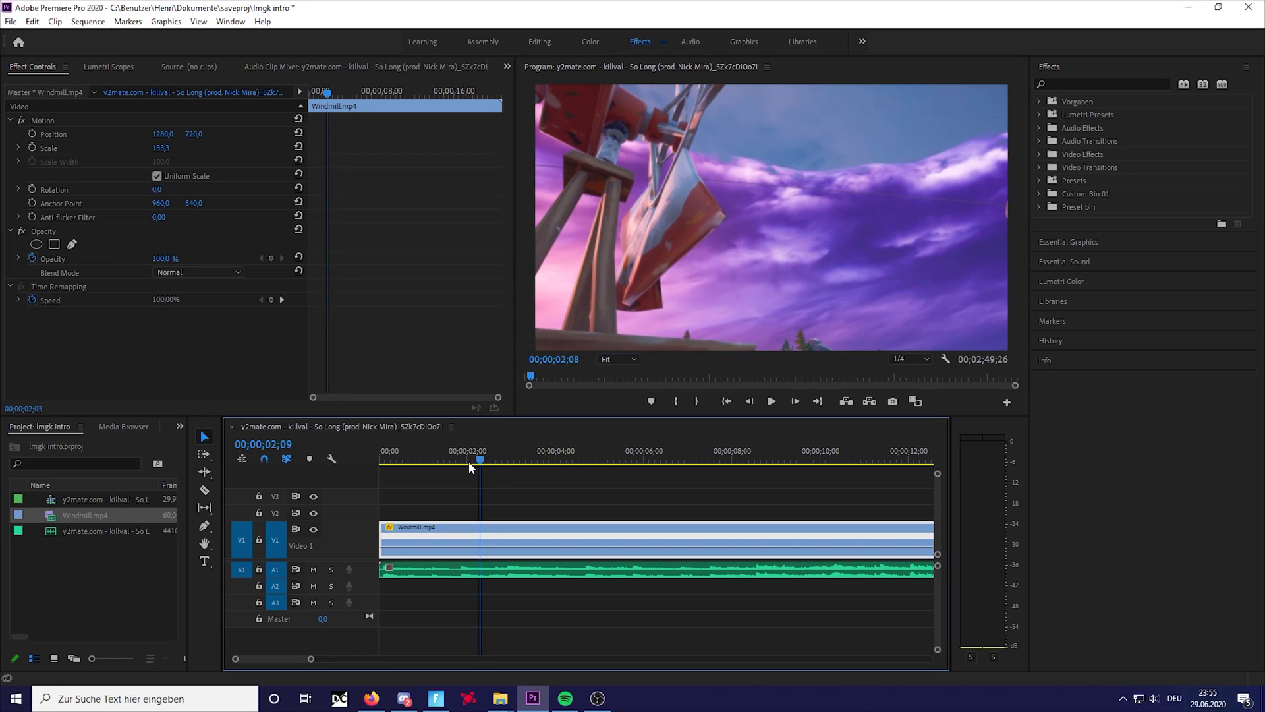
{"action": "left_click", "coordinate": [469, 571]}
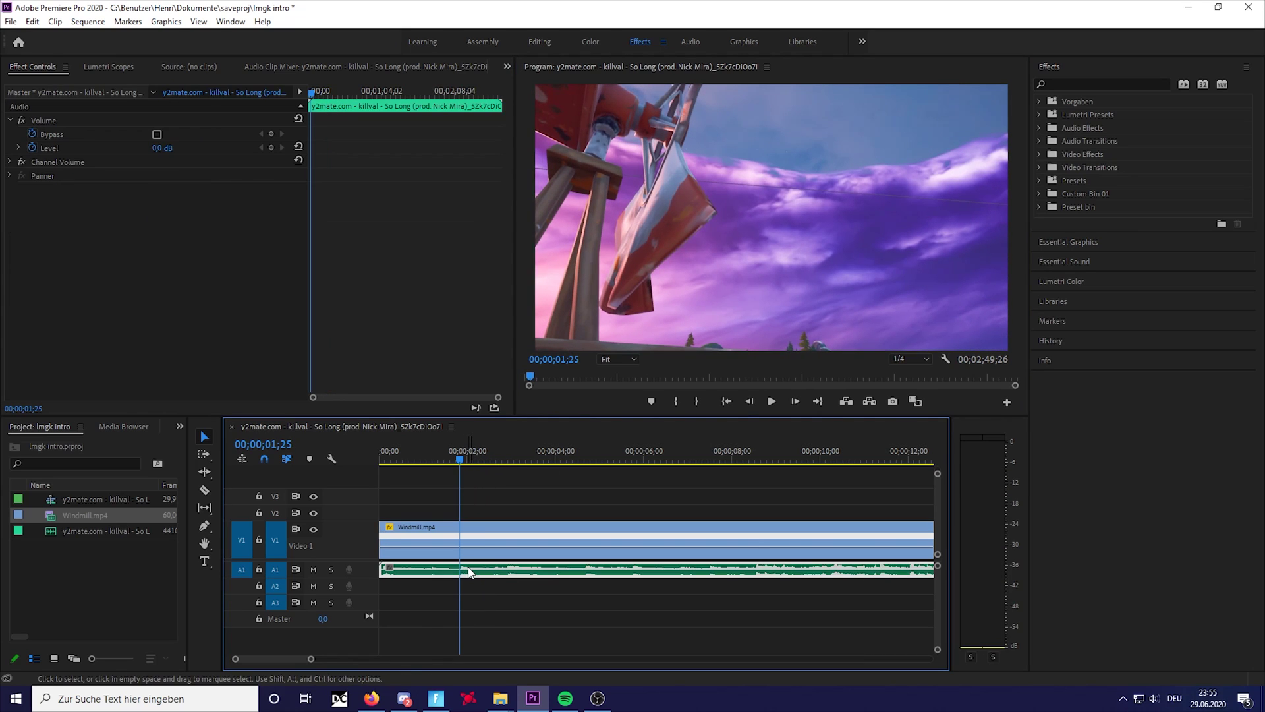
{"action": "left_click", "coordinate": [772, 402]}
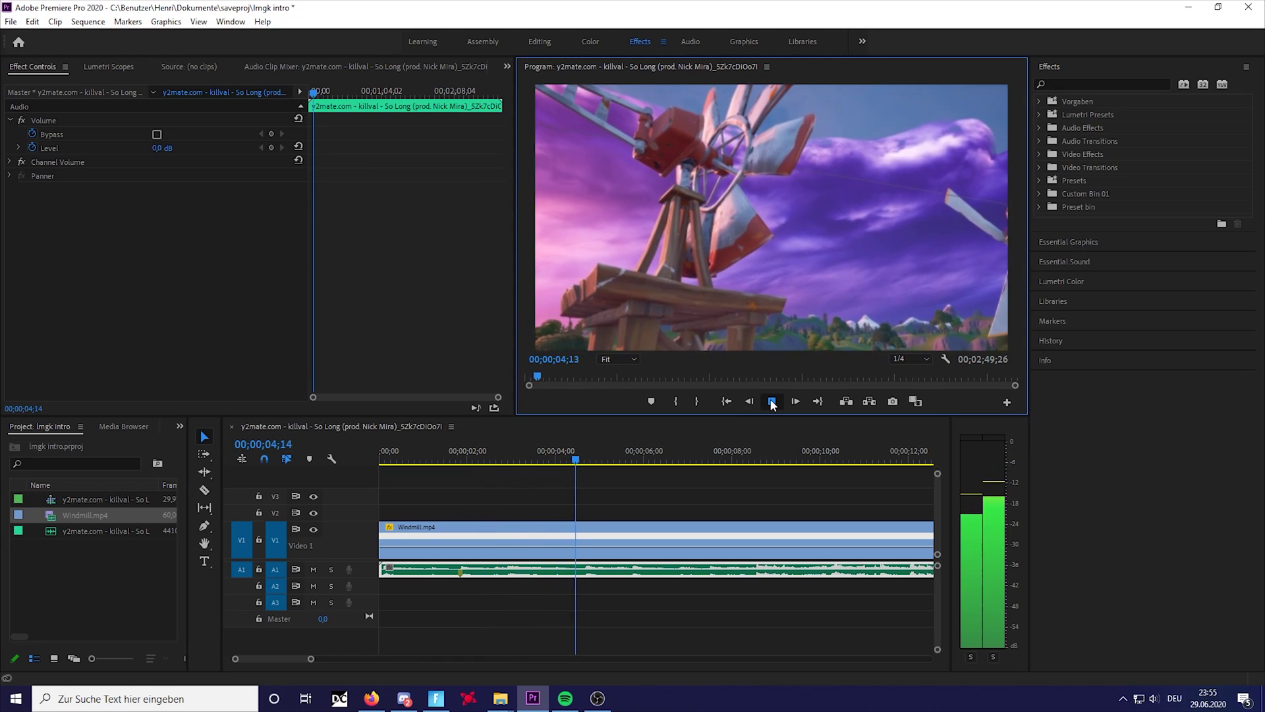
{"action": "left_click", "coordinate": [596, 459]}
{"action": "left_click", "coordinate": [586, 461]}
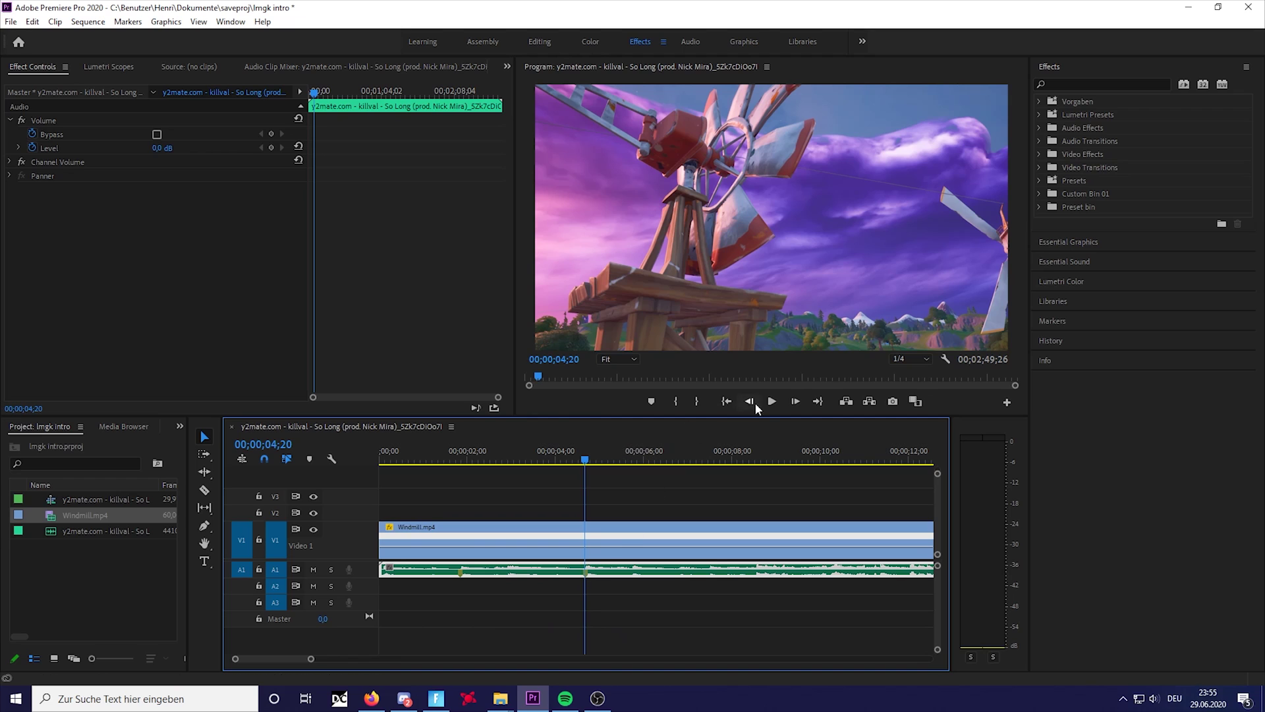
Step: Mark the later beats at 07;14, 10;08 and 11;12 along the song
{"action": "left_click", "coordinate": [772, 402]}
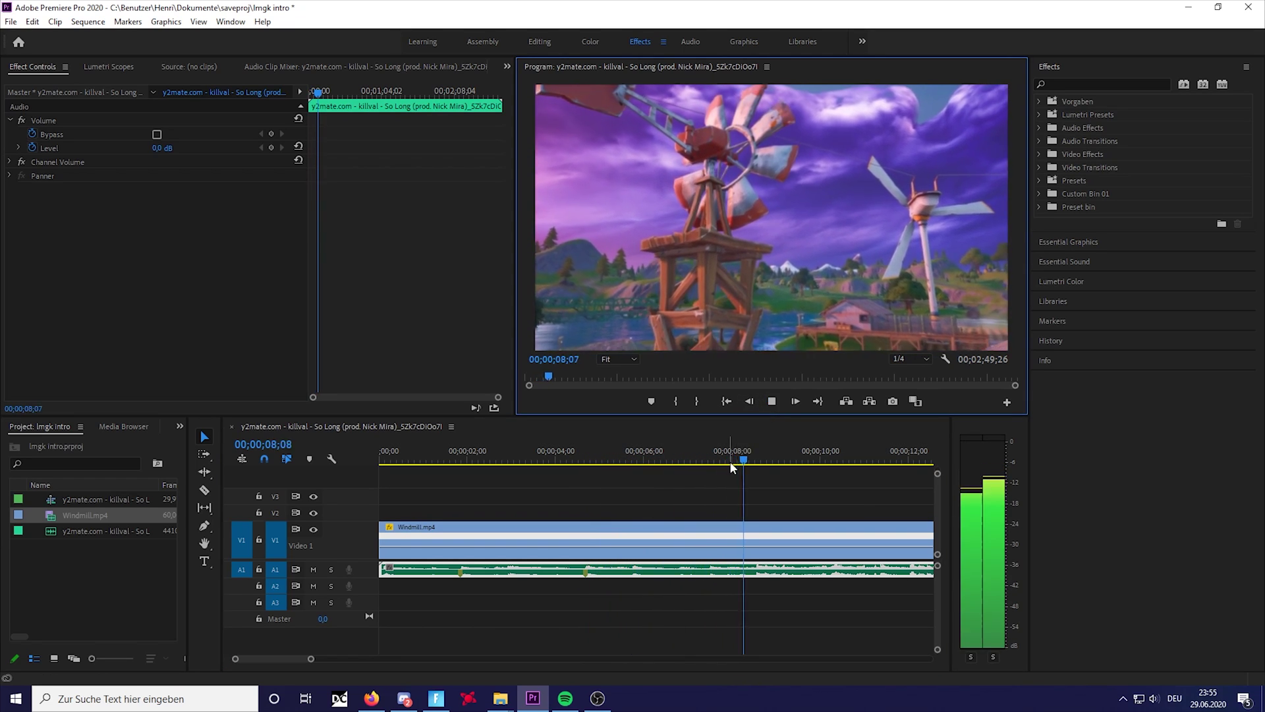
{"action": "left_click_drag", "start_coordinate": [738, 463], "coordinate": [710, 476]}
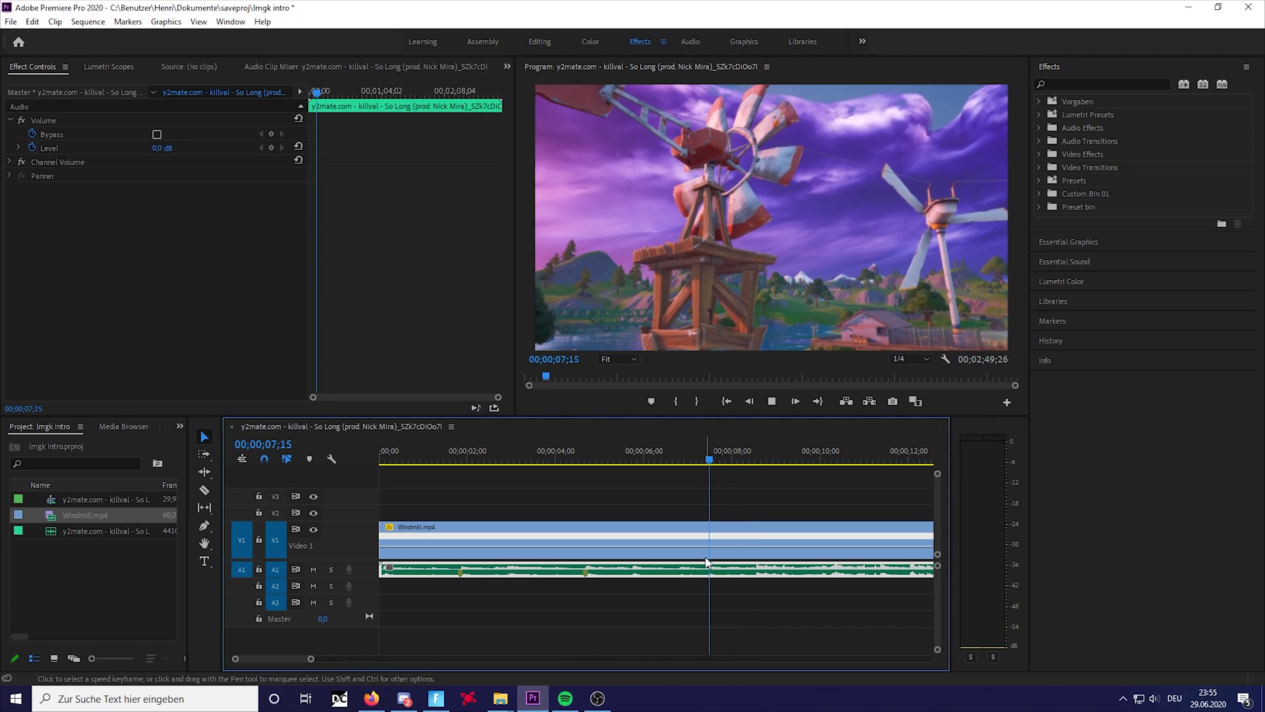
{"action": "left_click", "coordinate": [710, 473]}
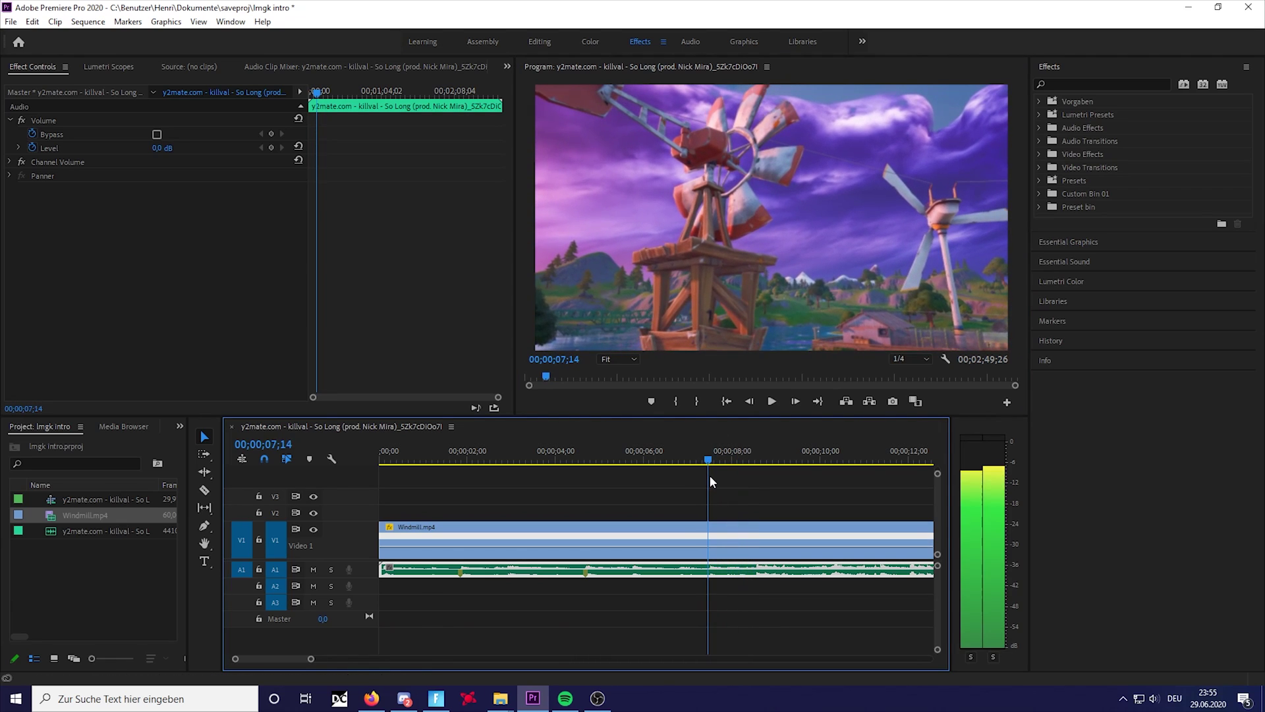
{"action": "left_click", "coordinate": [772, 401]}
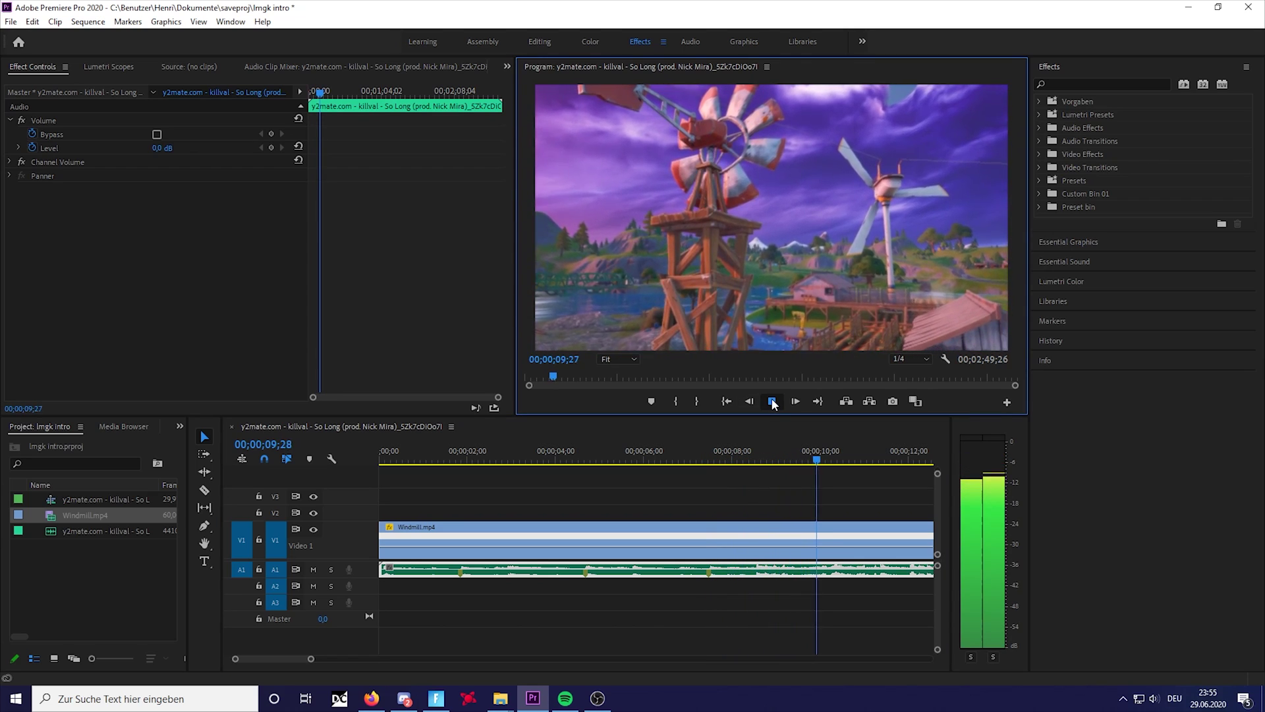
{"action": "left_click_drag", "start_coordinate": [853, 460], "coordinate": [834, 464]}
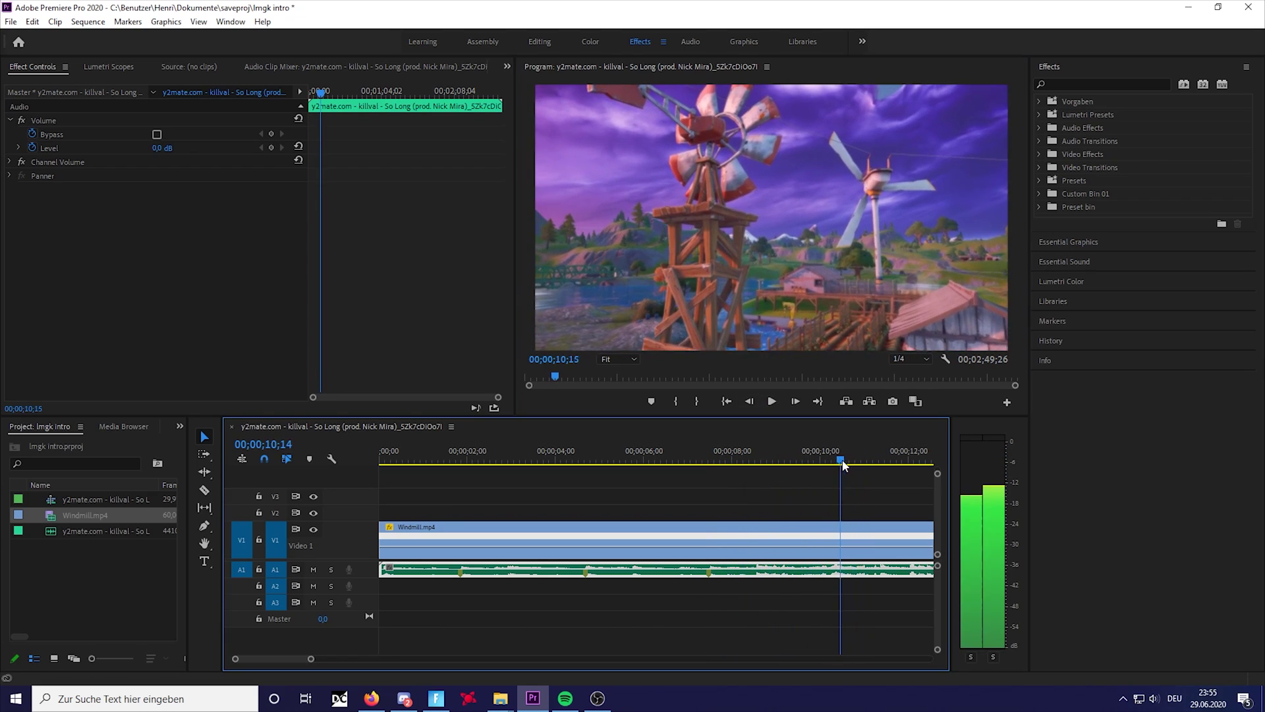
{"action": "left_click", "coordinate": [772, 401]}
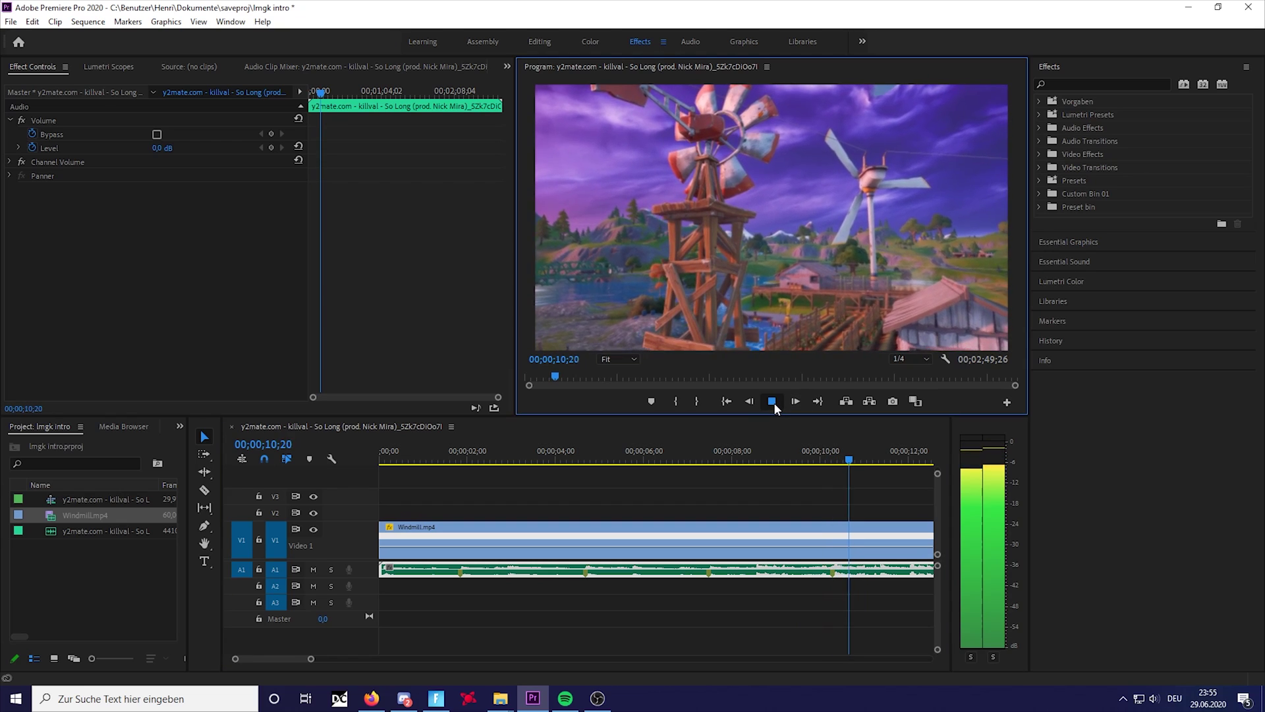
{"action": "left_click_drag", "start_coordinate": [900, 450], "coordinate": [882, 461]}
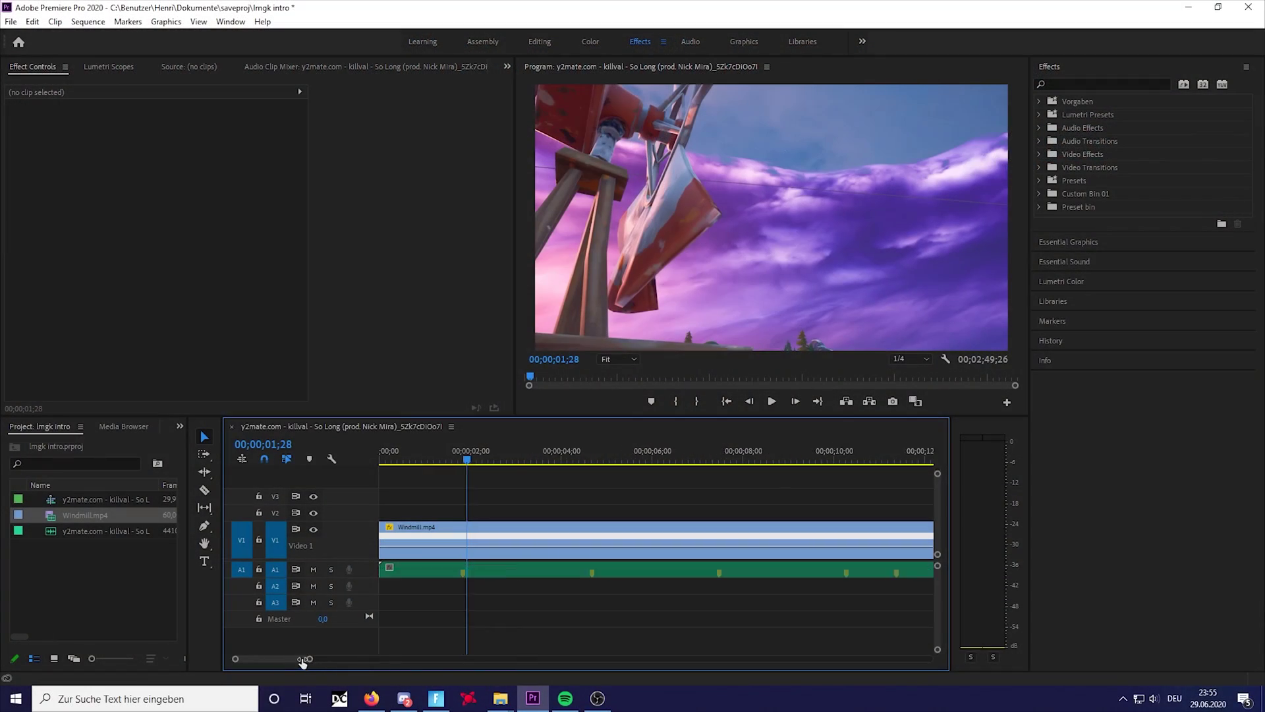
Step: Add a gradual speed ramp to Windmill.mp4 at the 01;25 beat and preview it
{"action": "left_click_drag", "start_coordinate": [302, 662], "coordinate": [277, 662]}
{"action": "left_click", "coordinate": [517, 458]}
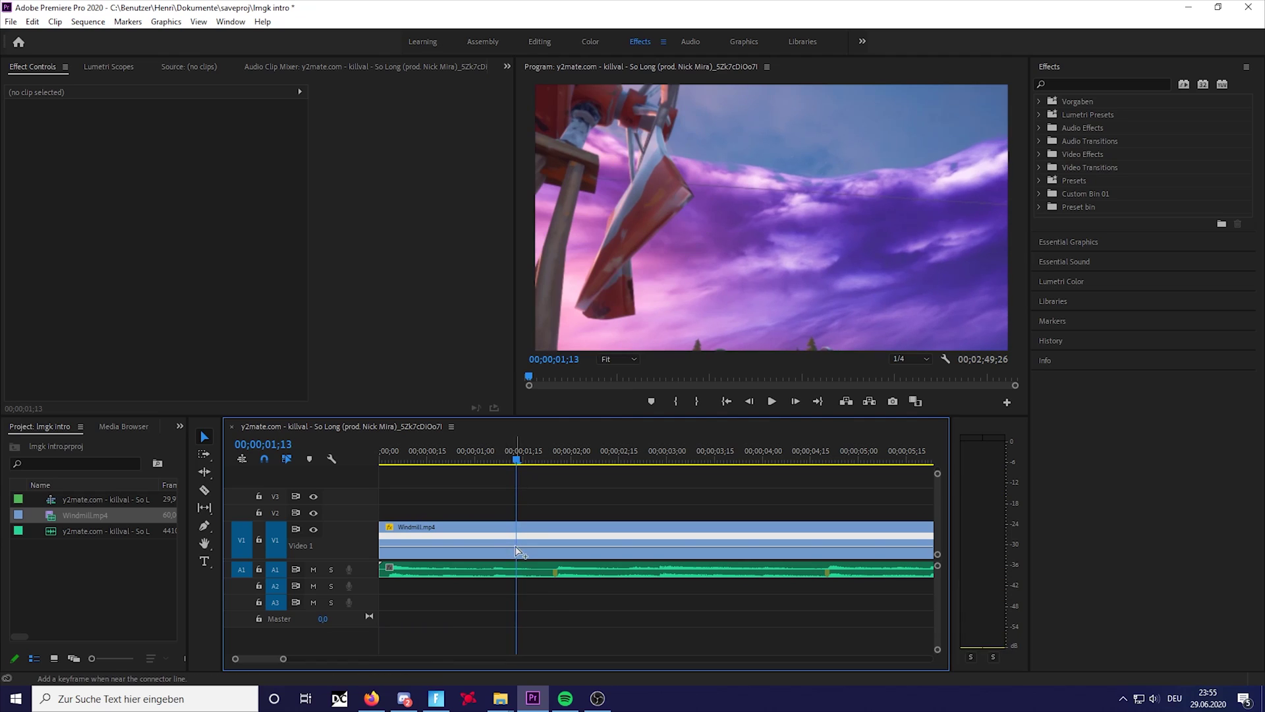
{"action": "left_click", "coordinate": [554, 540]}
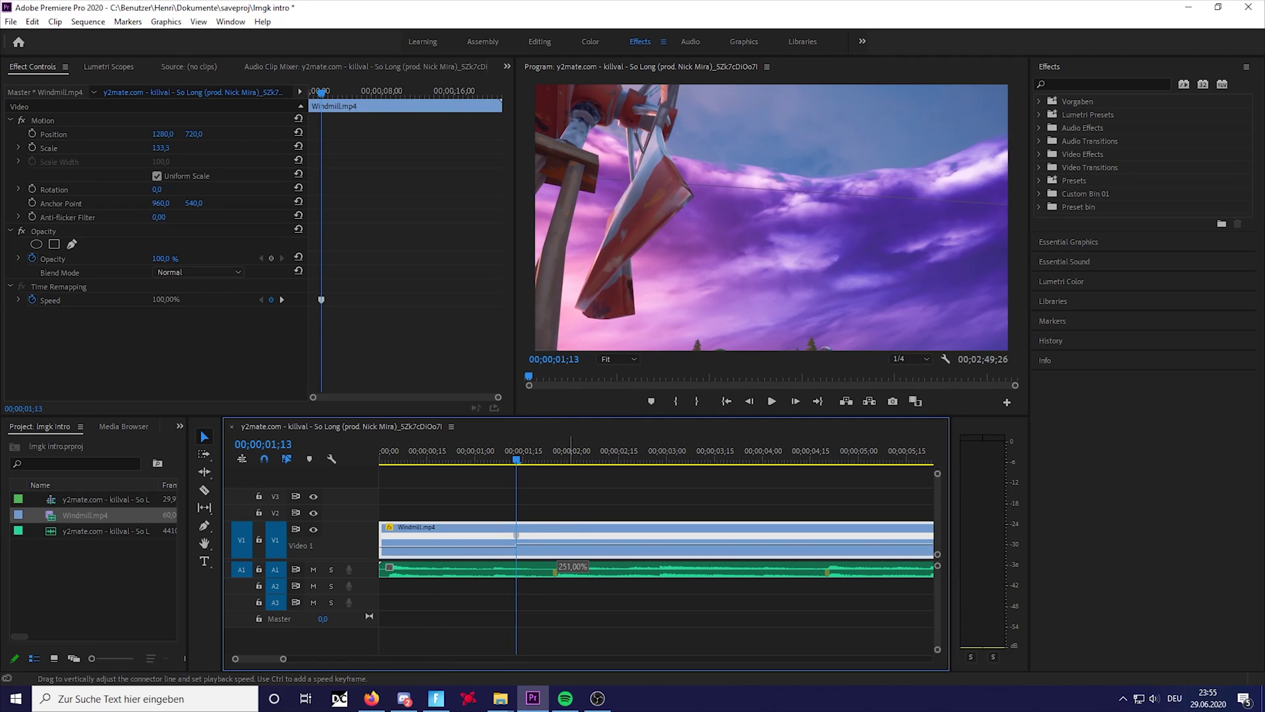
{"action": "left_click_drag", "start_coordinate": [517, 459], "coordinate": [557, 463]}
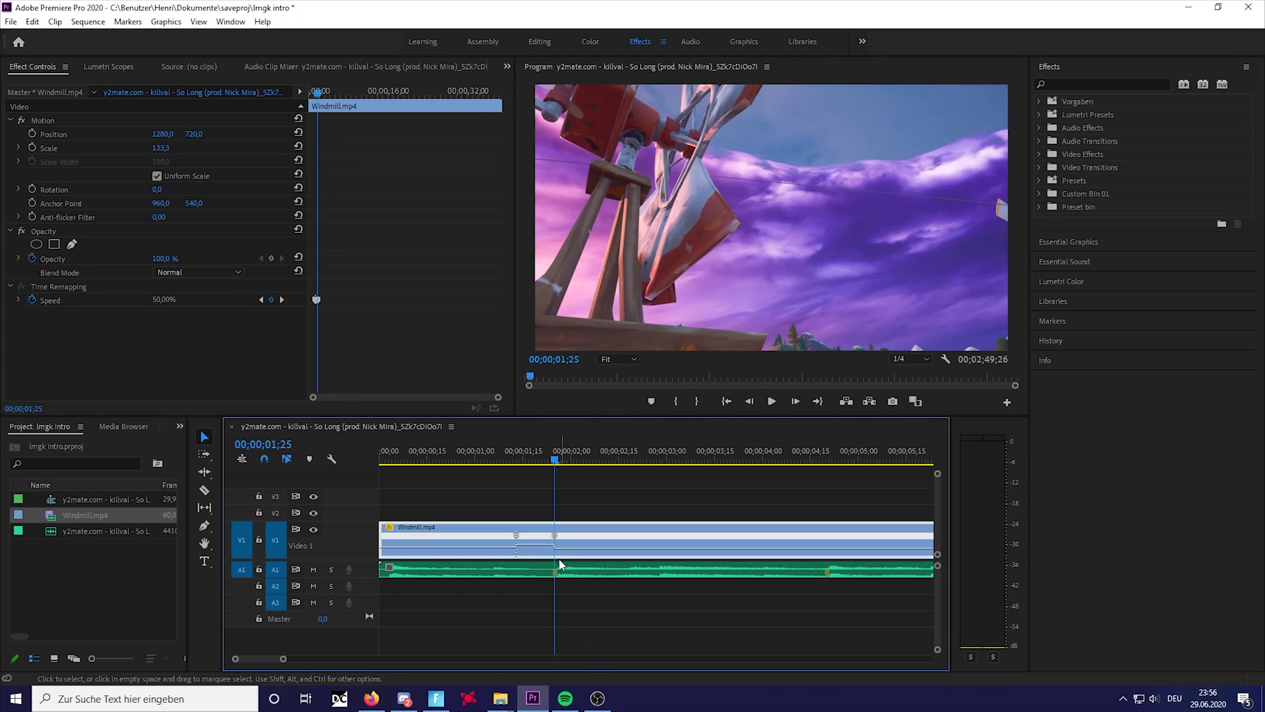
{"action": "left_click_drag", "start_coordinate": [556, 540], "coordinate": [564, 542]}
{"action": "left_click_drag", "start_coordinate": [567, 457], "coordinate": [440, 458]}
{"action": "left_click", "coordinate": [772, 401]}
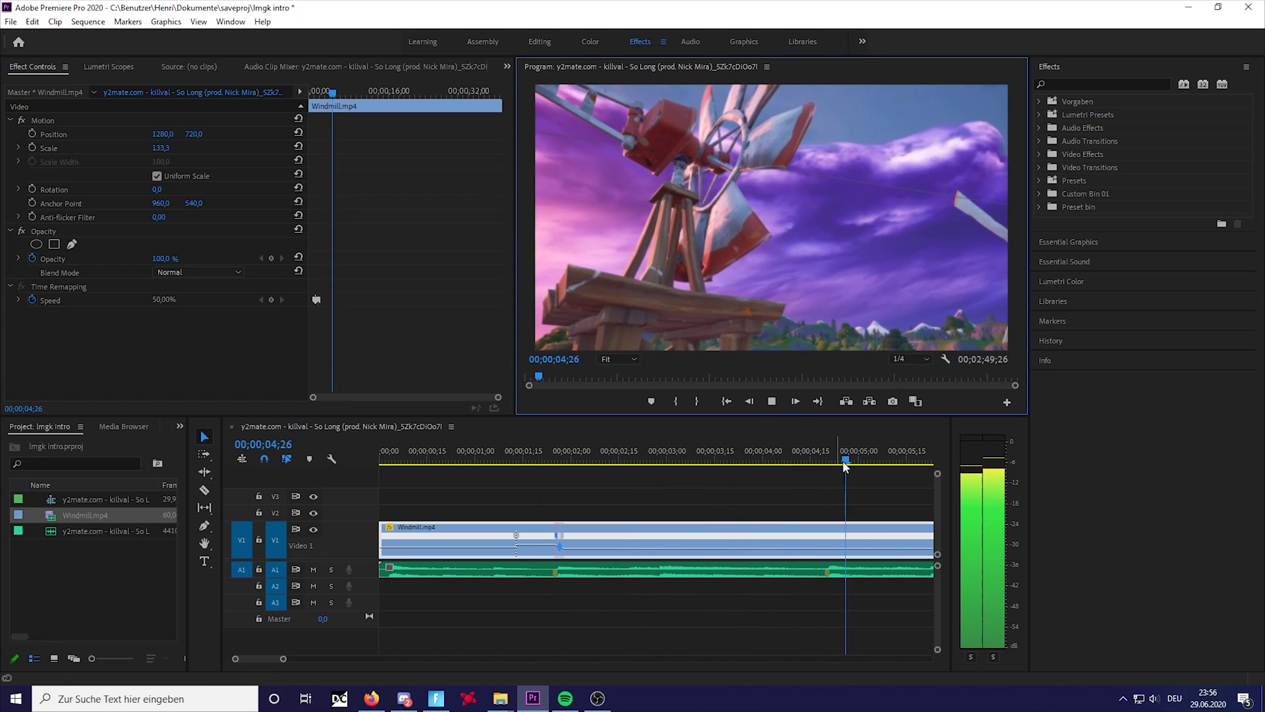
Step: Slow the windmill section around 04;06 to 48% and reshape the ramp between keyframes
{"action": "left_click_drag", "start_coordinate": [791, 461], "coordinate": [786, 481]}
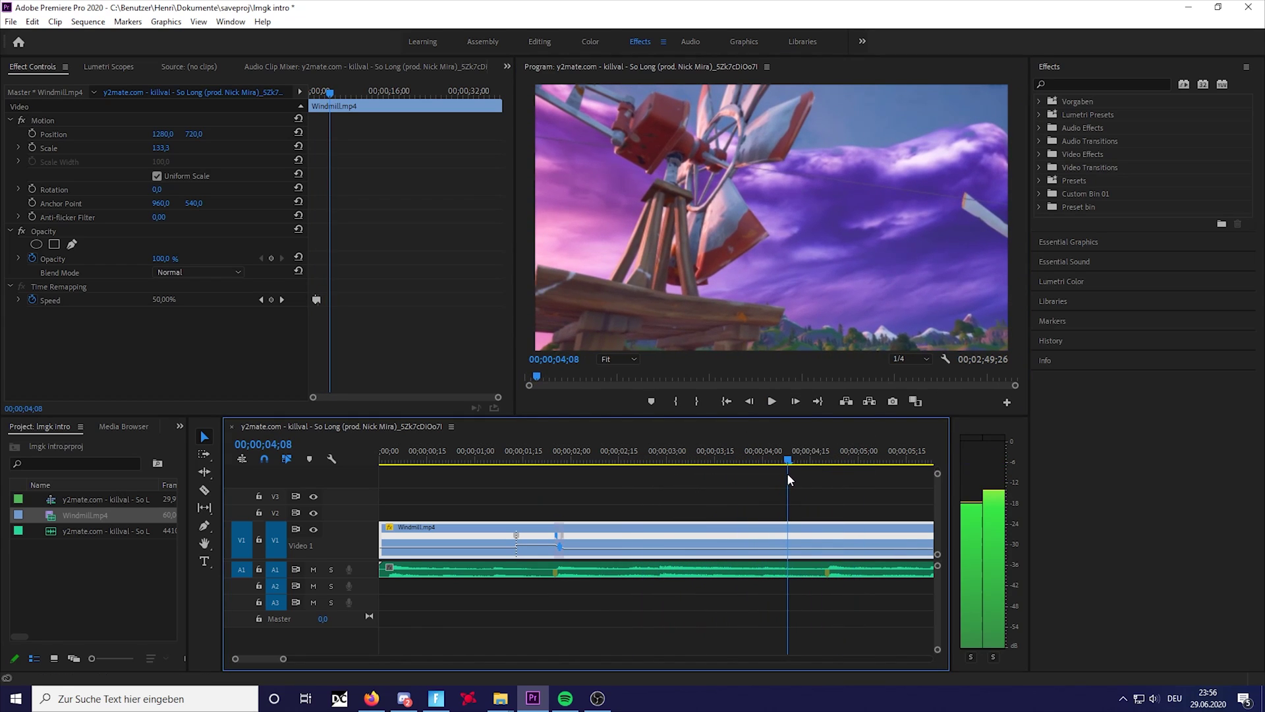
{"action": "left_click_drag", "start_coordinate": [827, 545], "coordinate": [828, 547]}
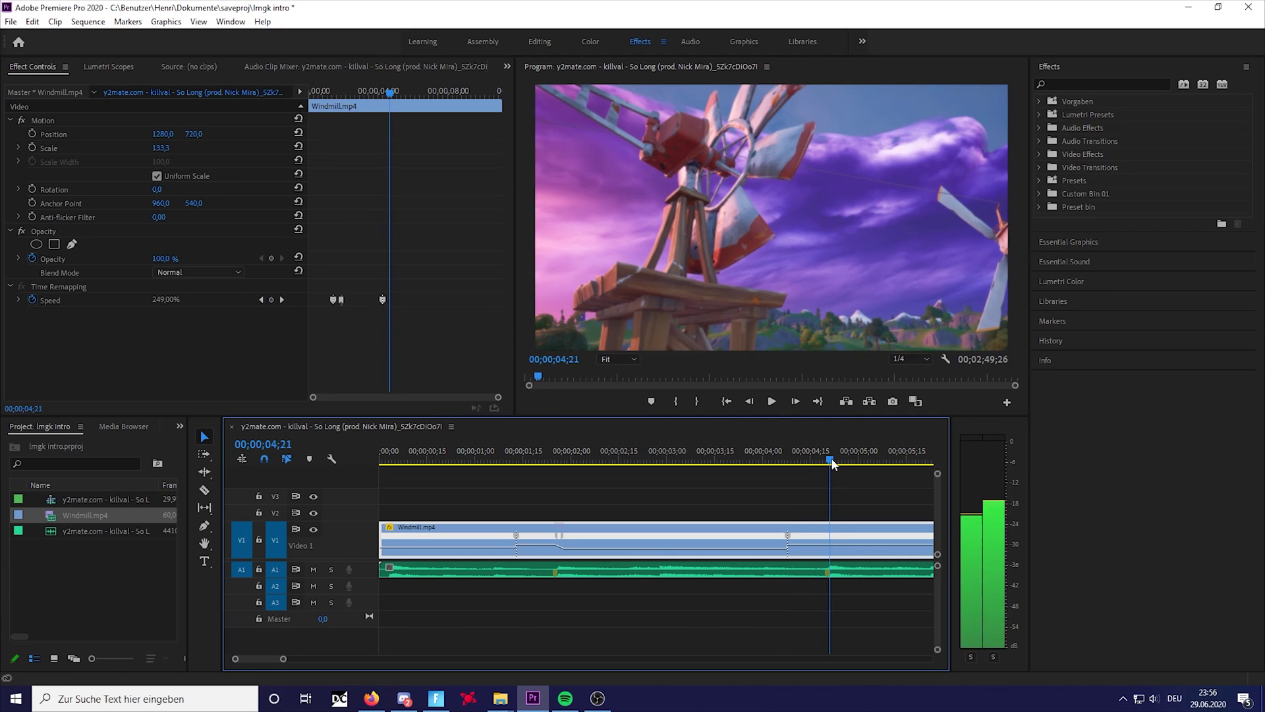
{"action": "left_click", "coordinate": [772, 401]}
{"action": "left_click", "coordinate": [771, 401]}
{"action": "left_click_drag", "start_coordinate": [596, 544], "coordinate": [596, 557]}
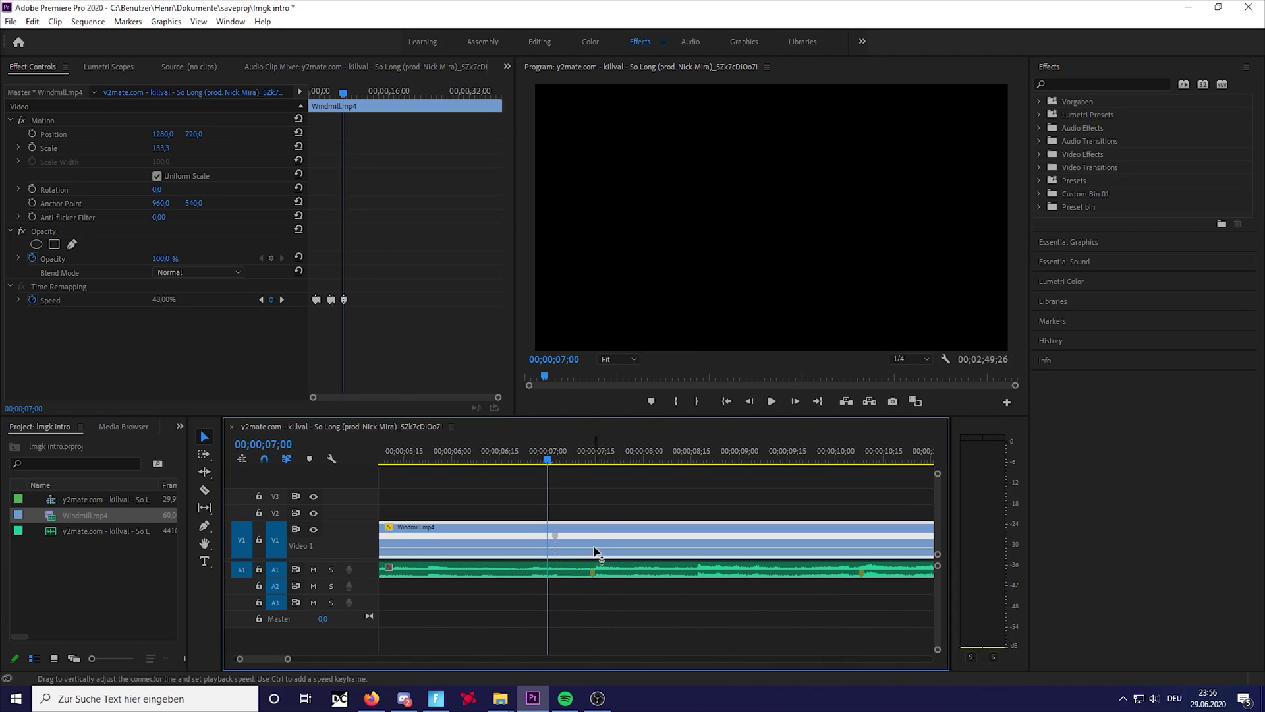
{"action": "key", "text": "space"}
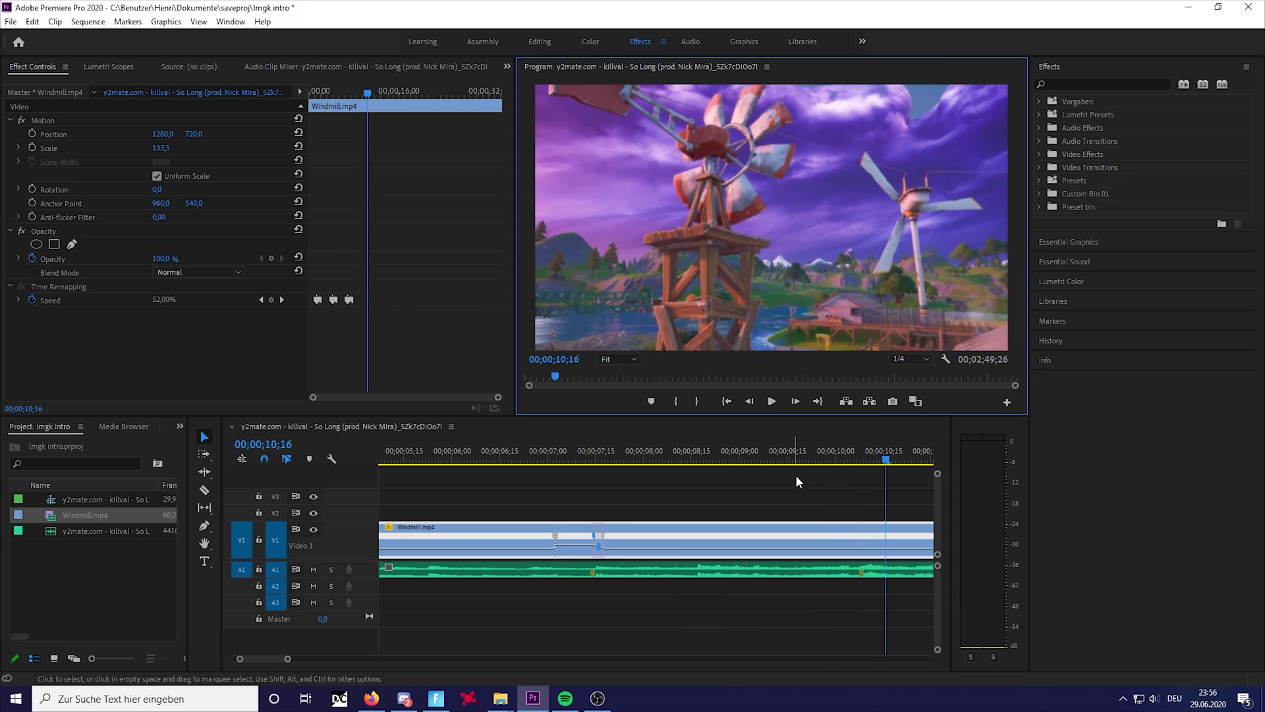
Step: Add another speed keyframe, then zoom out to review the whole ramped clip
{"action": "left_click", "coordinate": [819, 545], "text": "ctrl"}
{"action": "left_click_drag", "start_coordinate": [287, 658], "coordinate": [367, 659]}
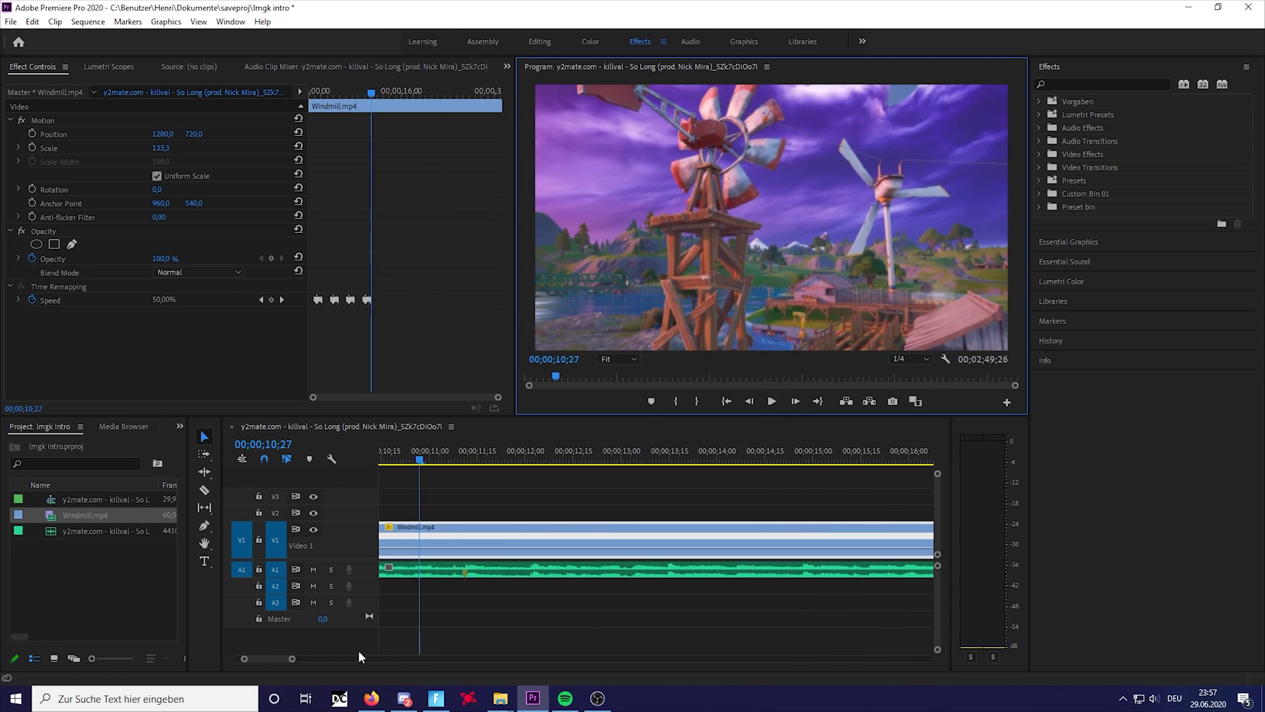
{"action": "left_click", "coordinate": [704, 504]}
{"action": "key", "text": "space"}
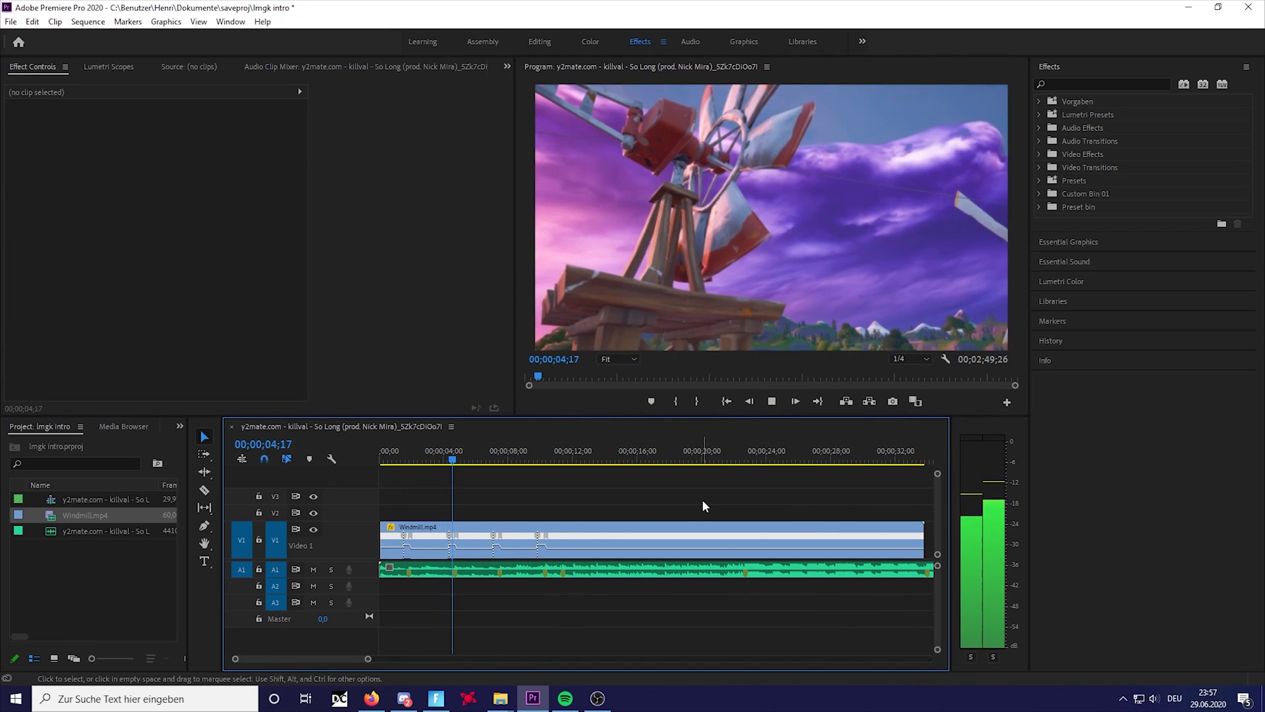
Step: Play the speed-ramped opening from the start, then park the playhead at 00;00;01;12
{"action": "key", "text": "Home"}
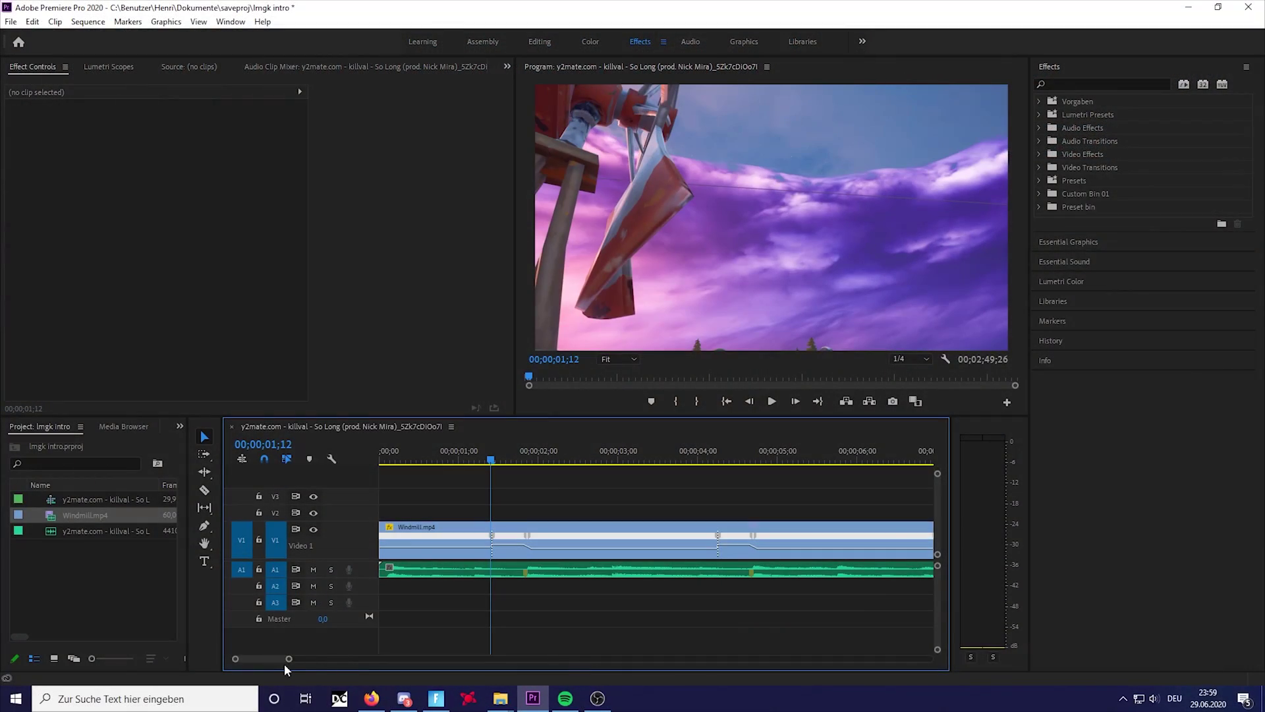
{"action": "left_click_drag", "start_coordinate": [457, 447], "coordinate": [382, 451]}
{"action": "left_click", "coordinate": [771, 401]}
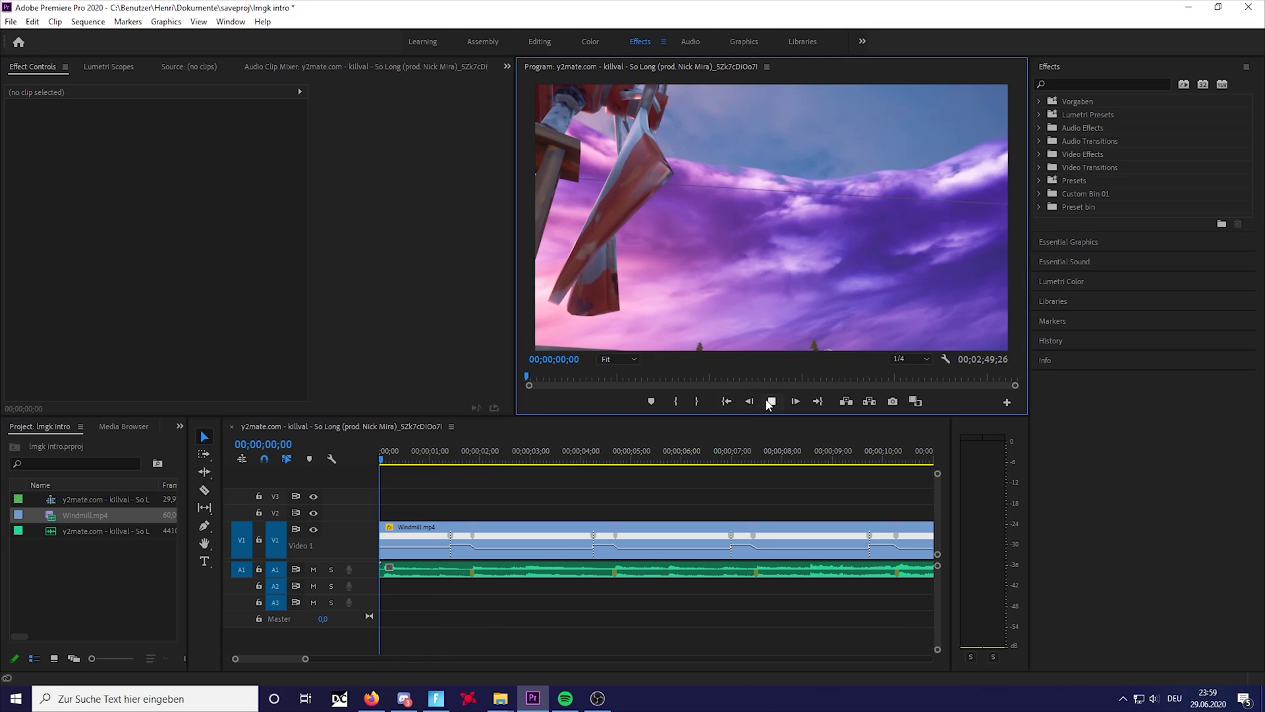
{"action": "left_click", "coordinate": [772, 402]}
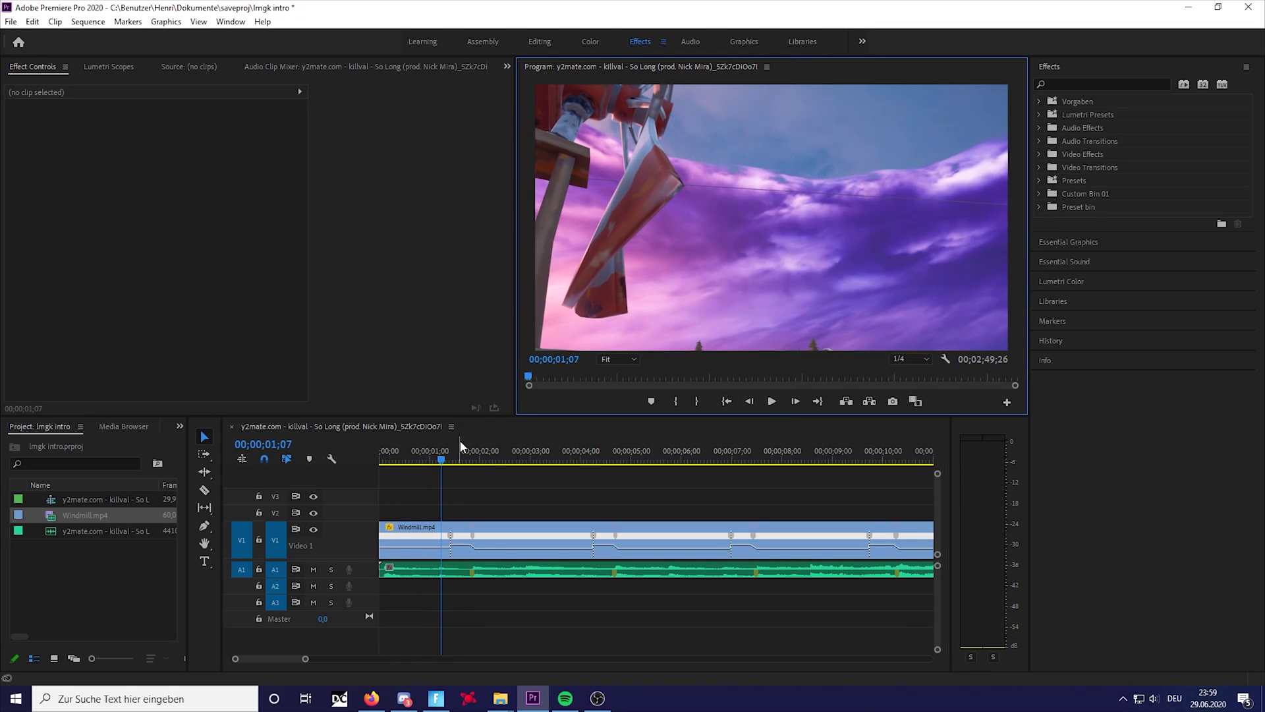
{"action": "left_click_drag", "start_coordinate": [460, 443], "coordinate": [451, 443]}
Step: Create the 'highlights #1' title on the frame at 01;12, preview it, and return to Selection
{"action": "left_click", "coordinate": [205, 561]}
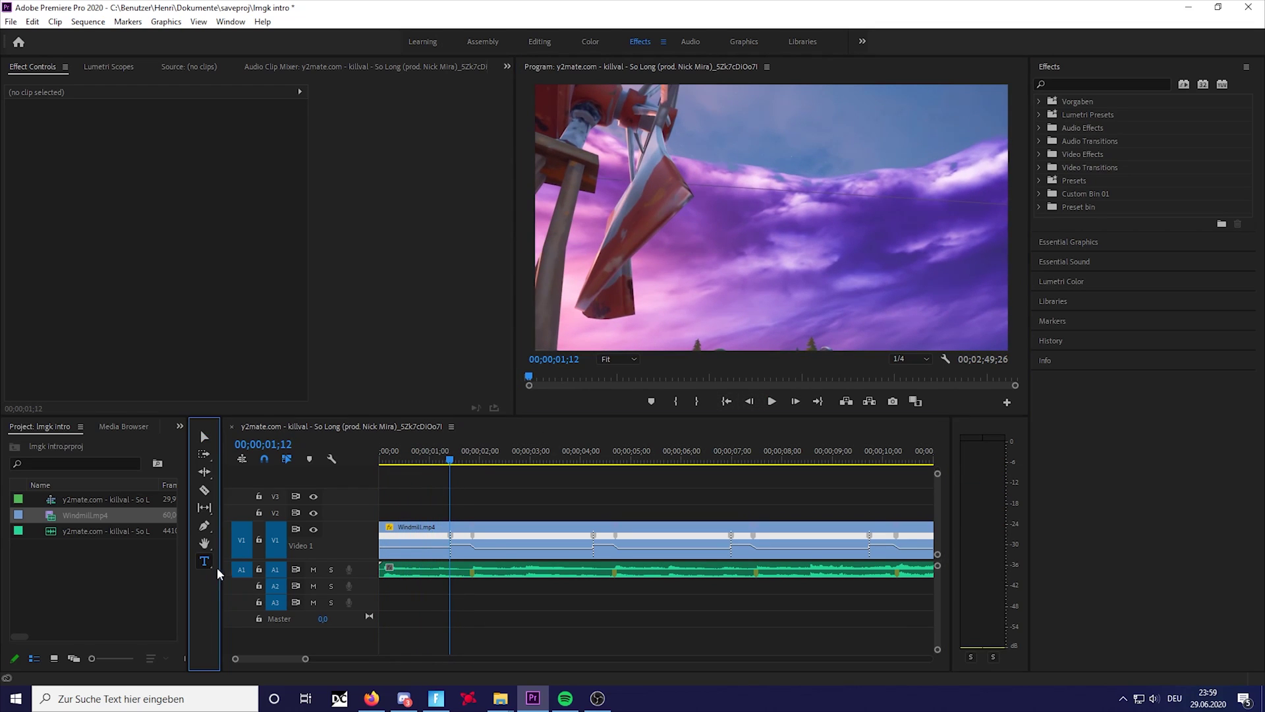
{"action": "left_click", "coordinate": [686, 225]}
{"action": "type", "text": "highlights #1"}
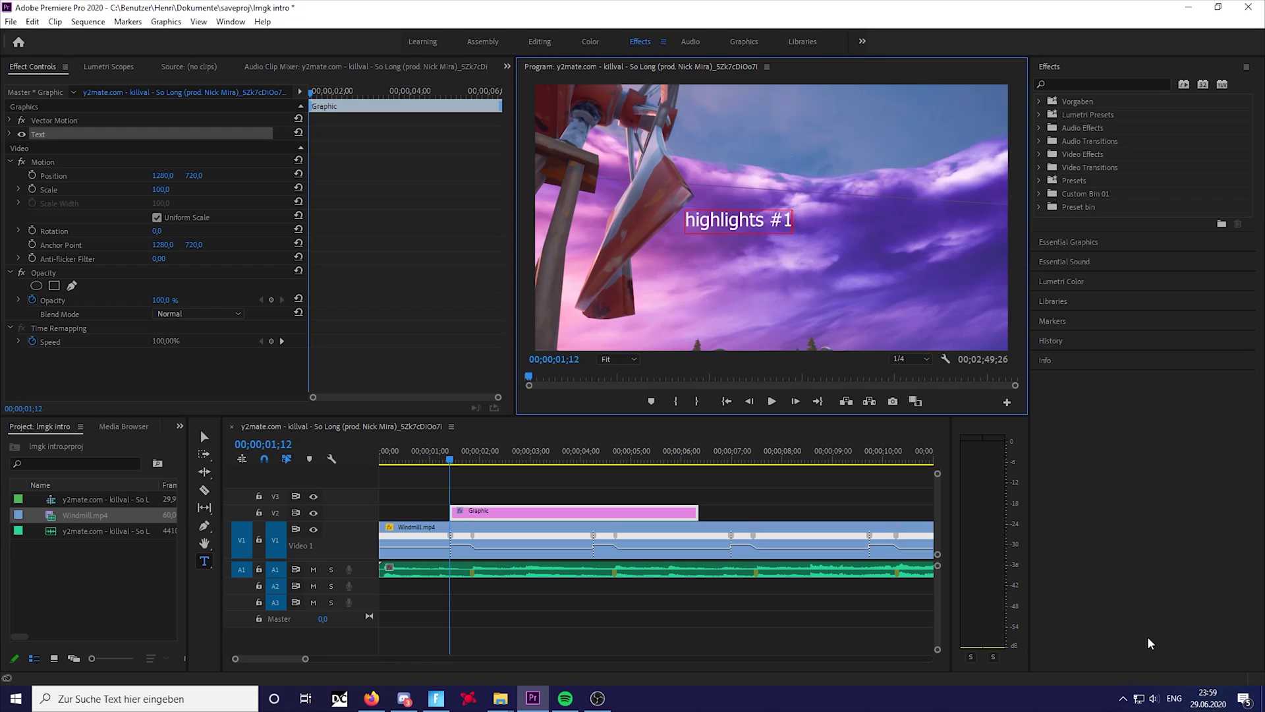
{"action": "left_click_drag", "start_coordinate": [305, 658], "coordinate": [298, 659]}
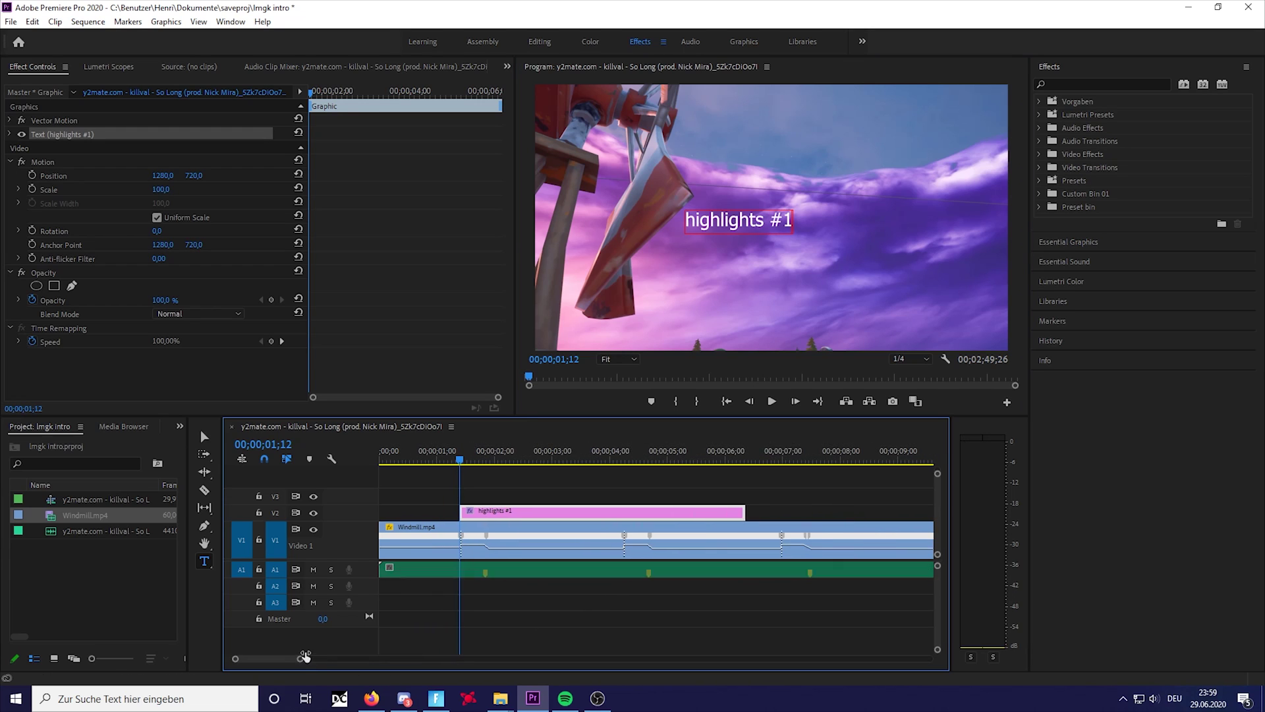
{"action": "left_click", "coordinate": [474, 456]}
{"action": "key", "text": "space"}
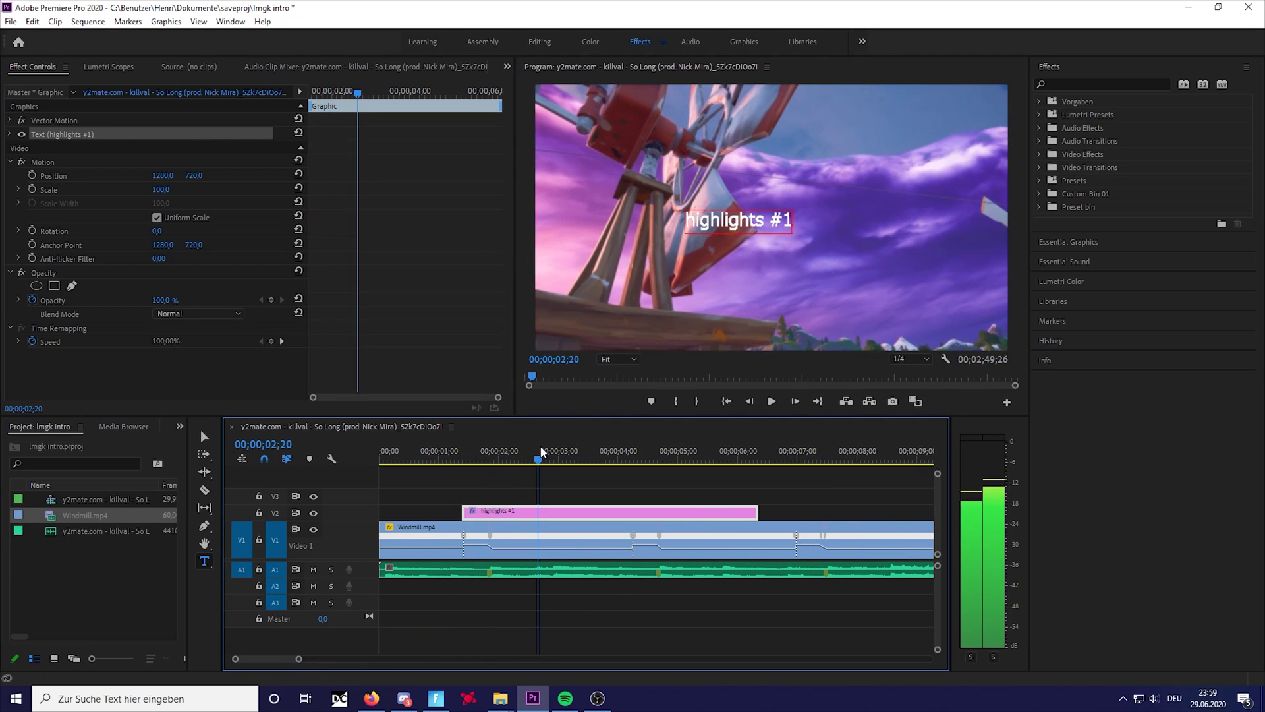
{"action": "key", "text": "space"}
{"action": "left_click_drag", "start_coordinate": [299, 658], "coordinate": [316, 654]}
{"action": "left_click", "coordinate": [205, 436]}
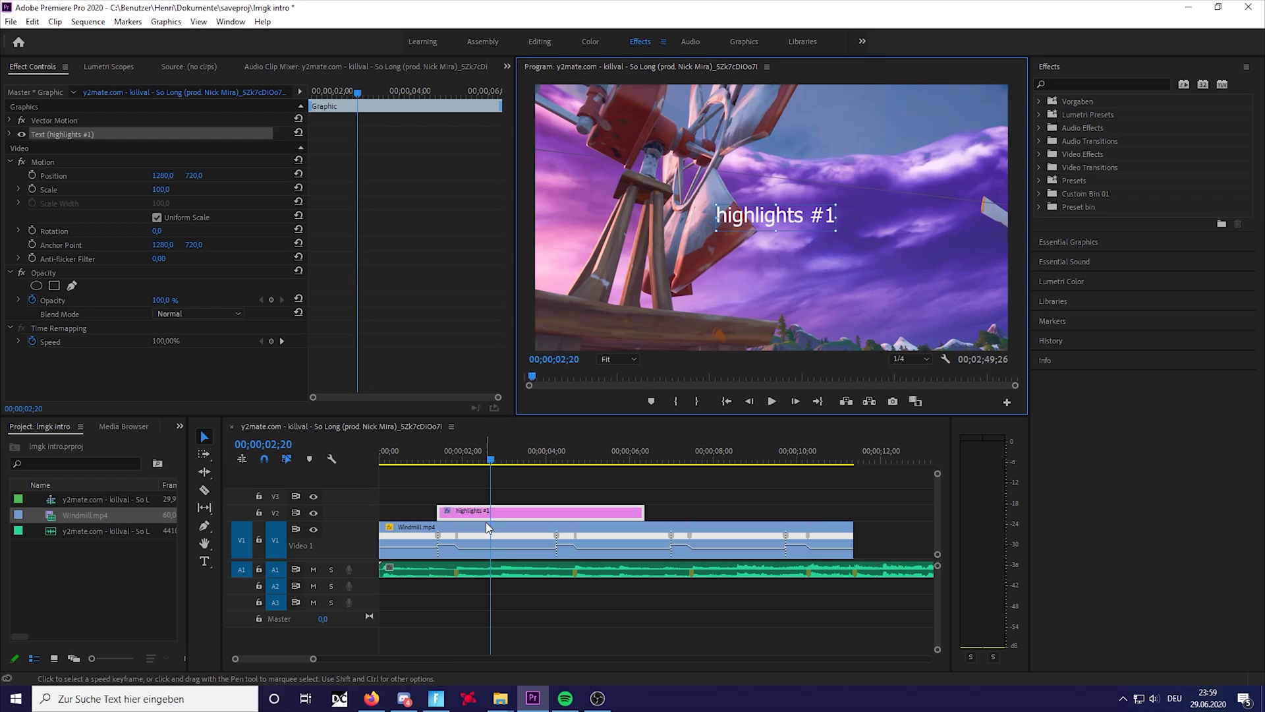
Step: Set the 'highlights #1' title's font to Dimbo Italic and scale it up in the monitor
{"action": "left_click", "coordinate": [415, 422]}
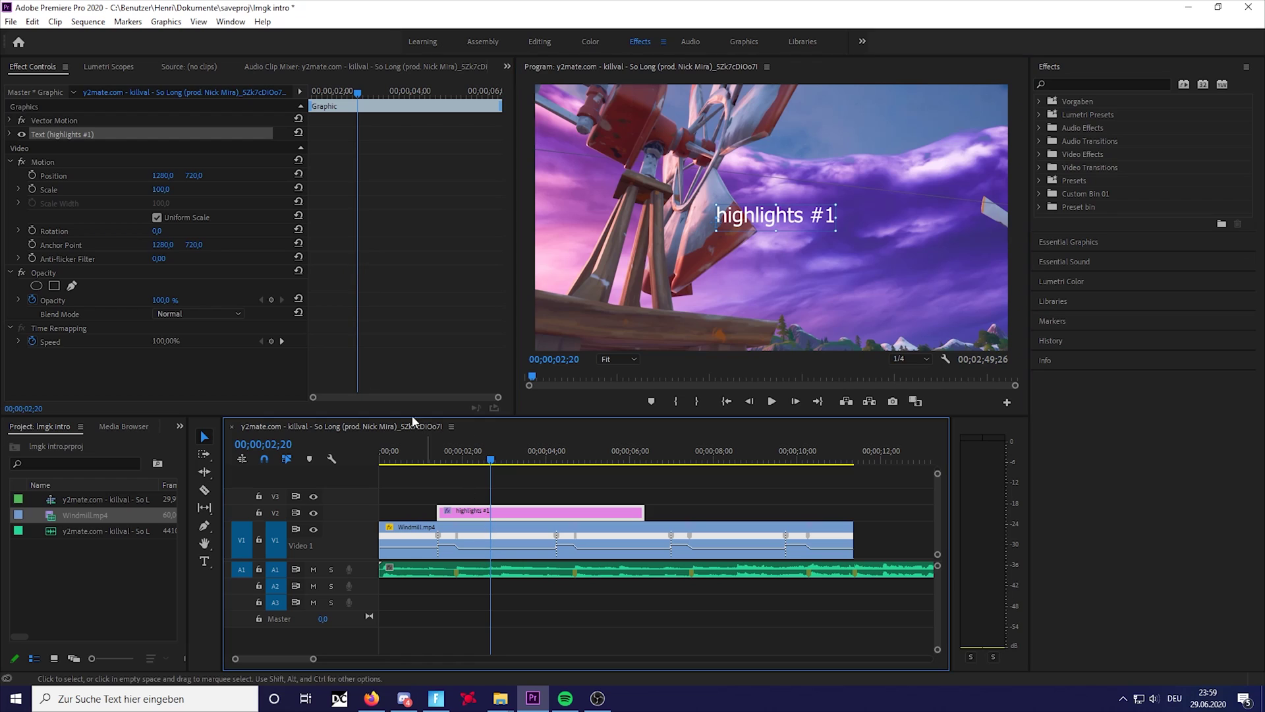
{"action": "left_click", "coordinate": [11, 135]}
{"action": "left_click", "coordinate": [119, 178]}
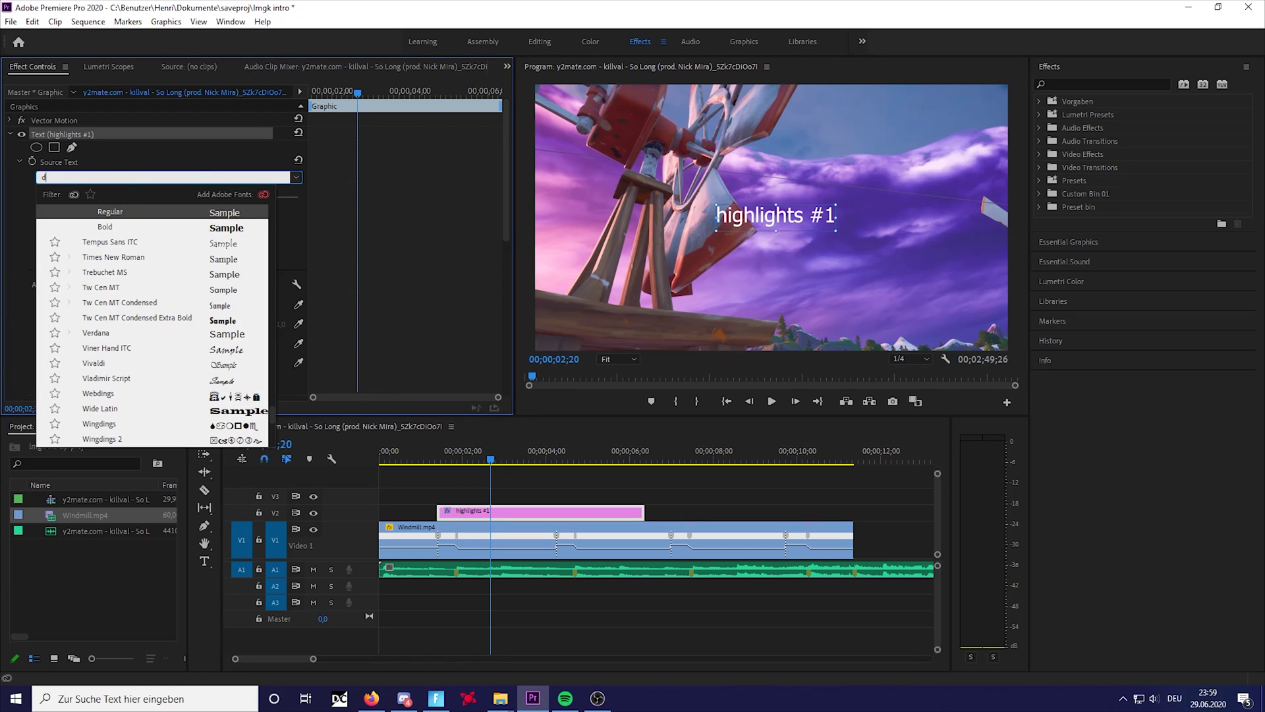
{"action": "type", "text": "imbo"}
{"action": "left_click", "coordinate": [87, 230]}
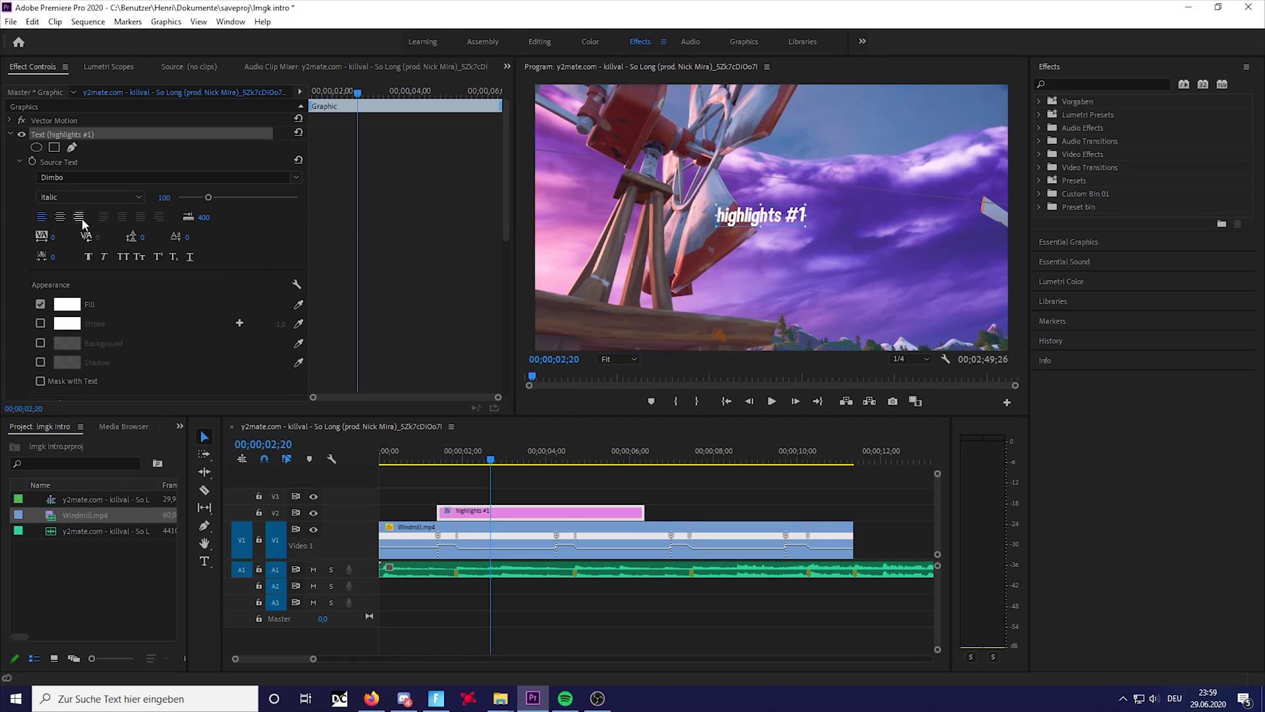
{"action": "left_click_drag", "start_coordinate": [808, 235], "coordinate": [829, 242]}
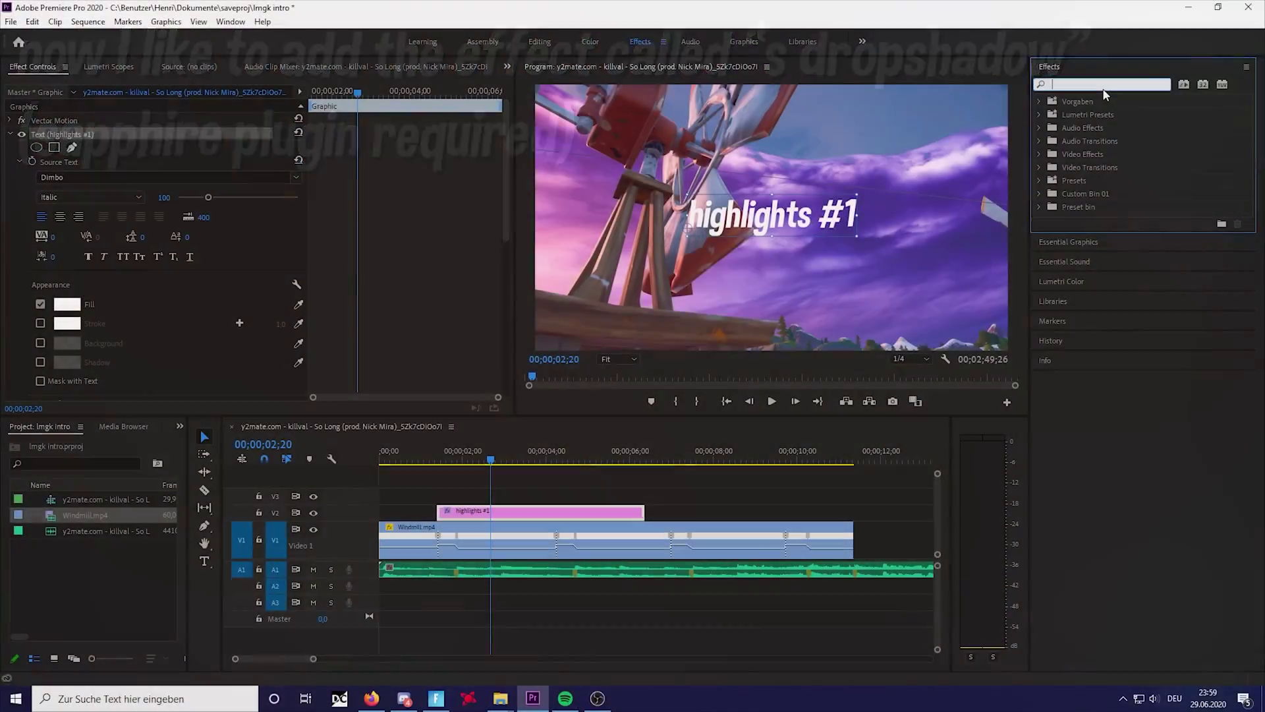
Step: Search the Effects panel for 's drop' to find Sapphire S_DropShadow
{"action": "type", "text": "s"}
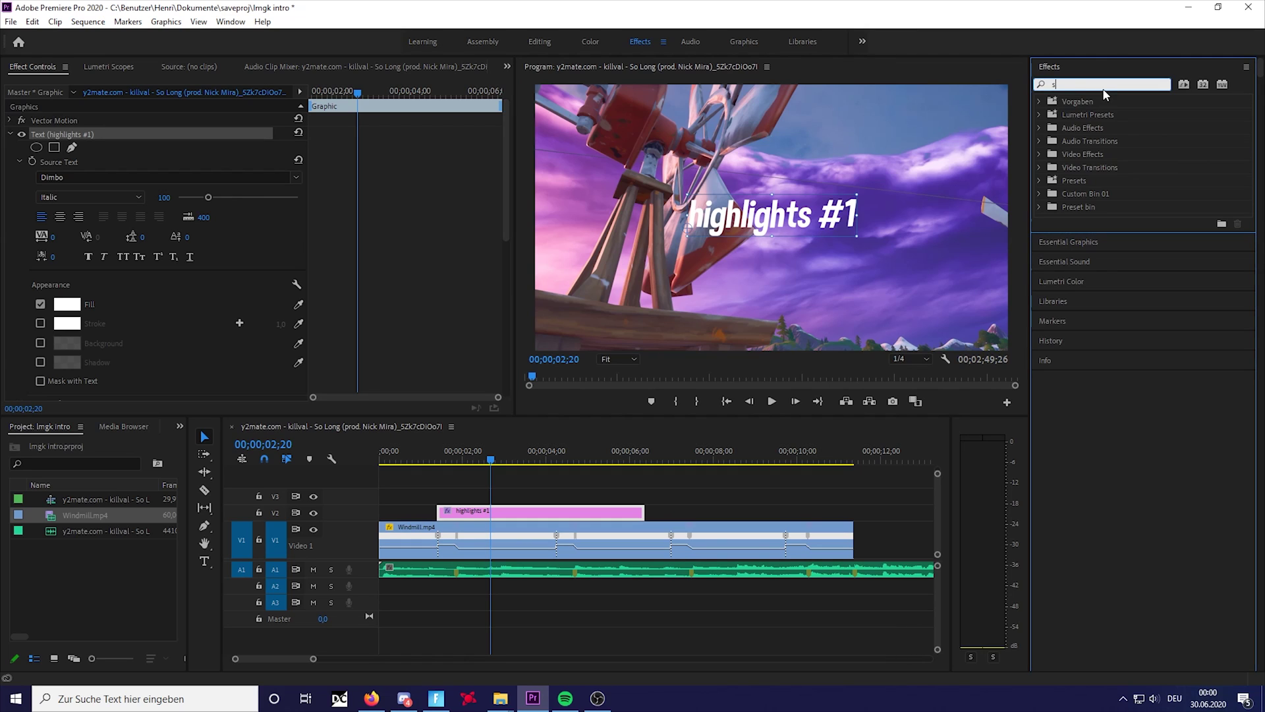
{"action": "type", "text": " drop"}
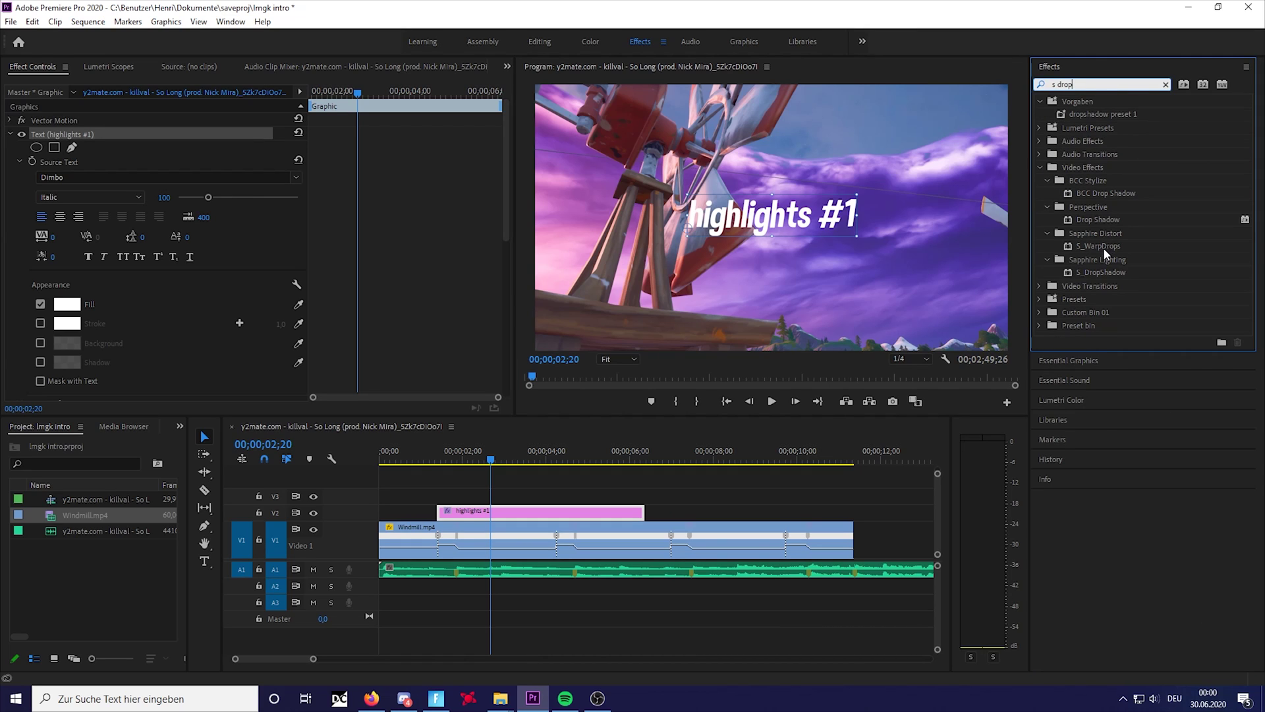
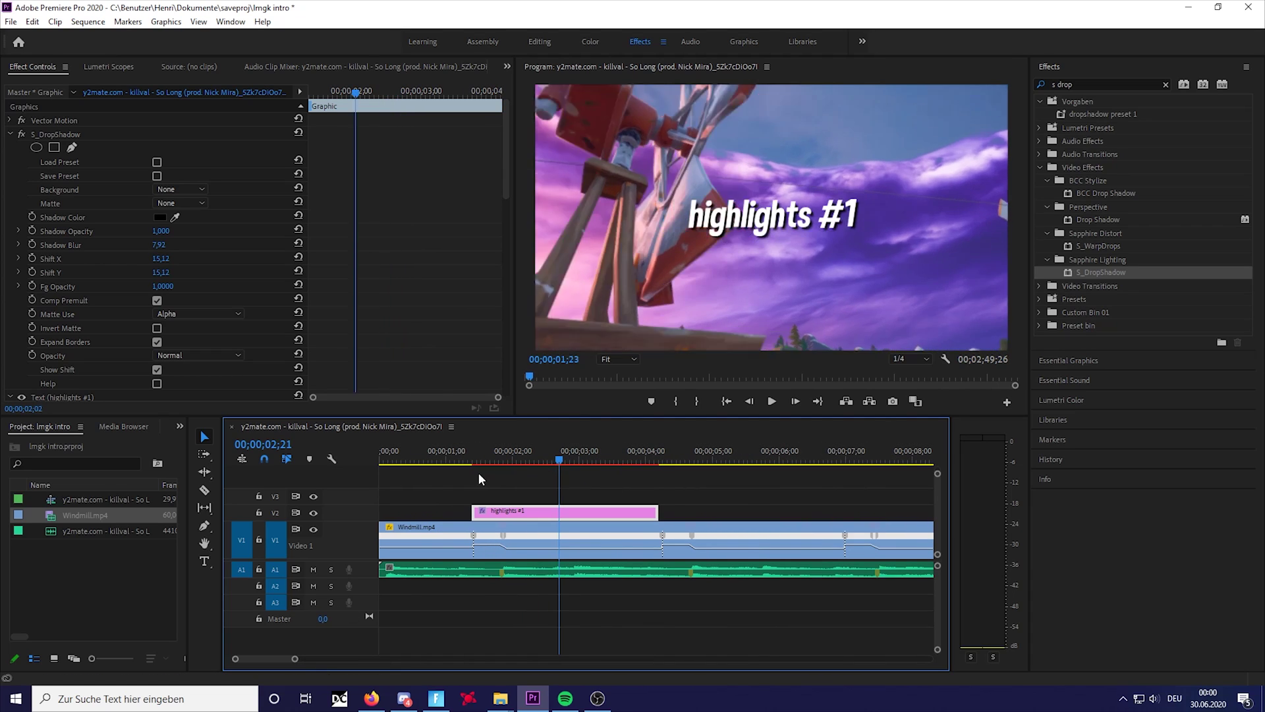
Step: Add a 'use code vari8' title after highlights #1 and give it S_DropShadow
{"action": "mouse_move", "coordinate": [478, 473]}
{"action": "left_mouse_down"}
{"action": "mouse_move", "coordinate": [460, 475]}
{"action": "mouse_move", "coordinate": [544, 462]}
{"action": "left_mouse_up"}
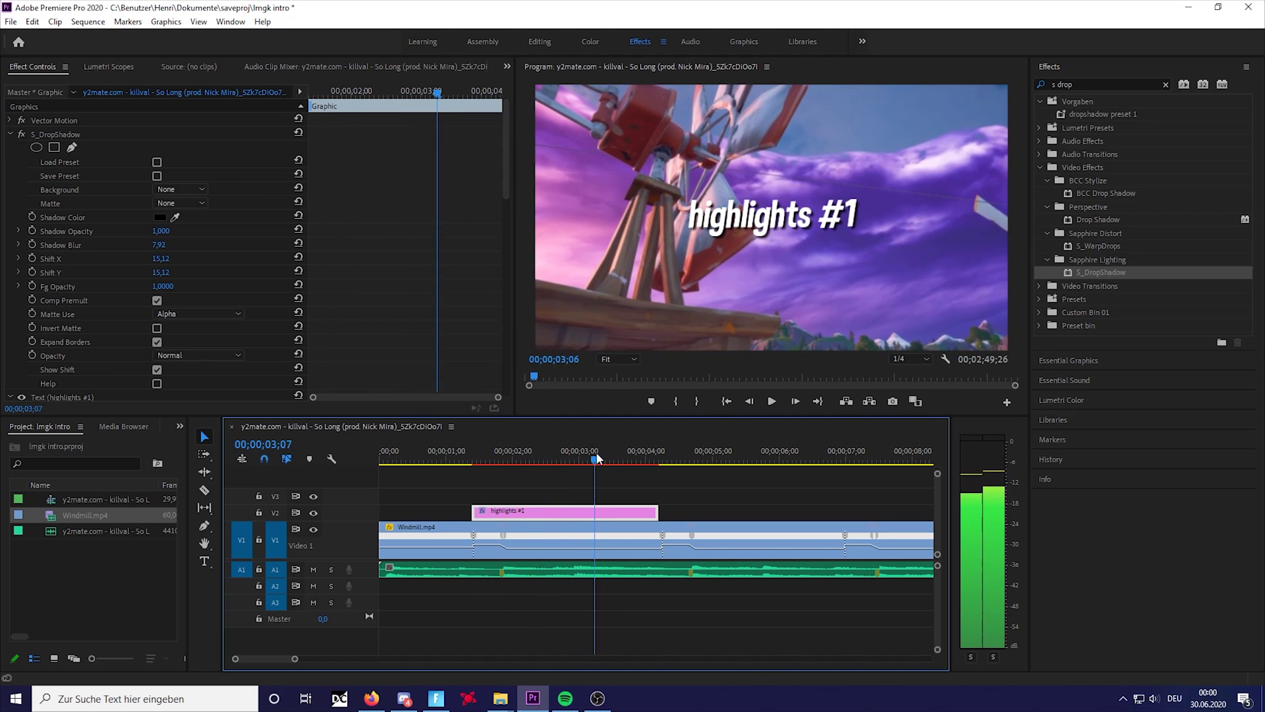
{"action": "left_click_drag", "start_coordinate": [545, 461], "coordinate": [661, 461]}
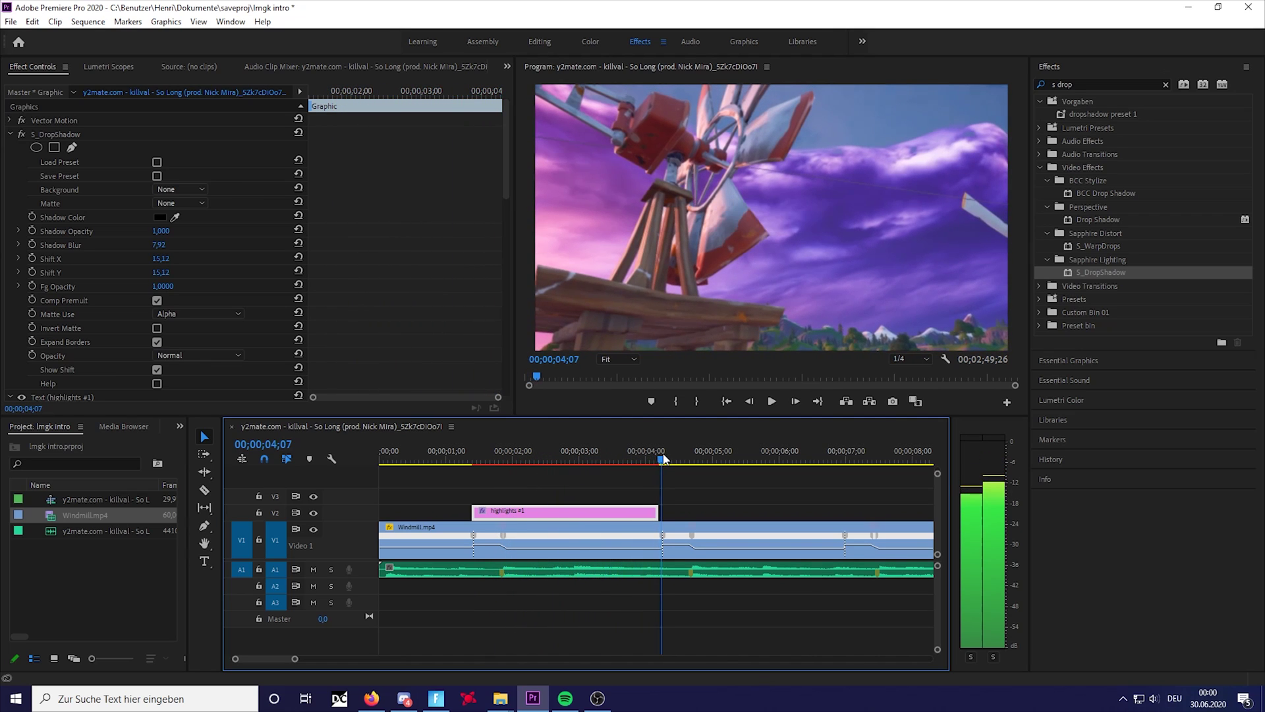
{"action": "key", "text": "Left"}
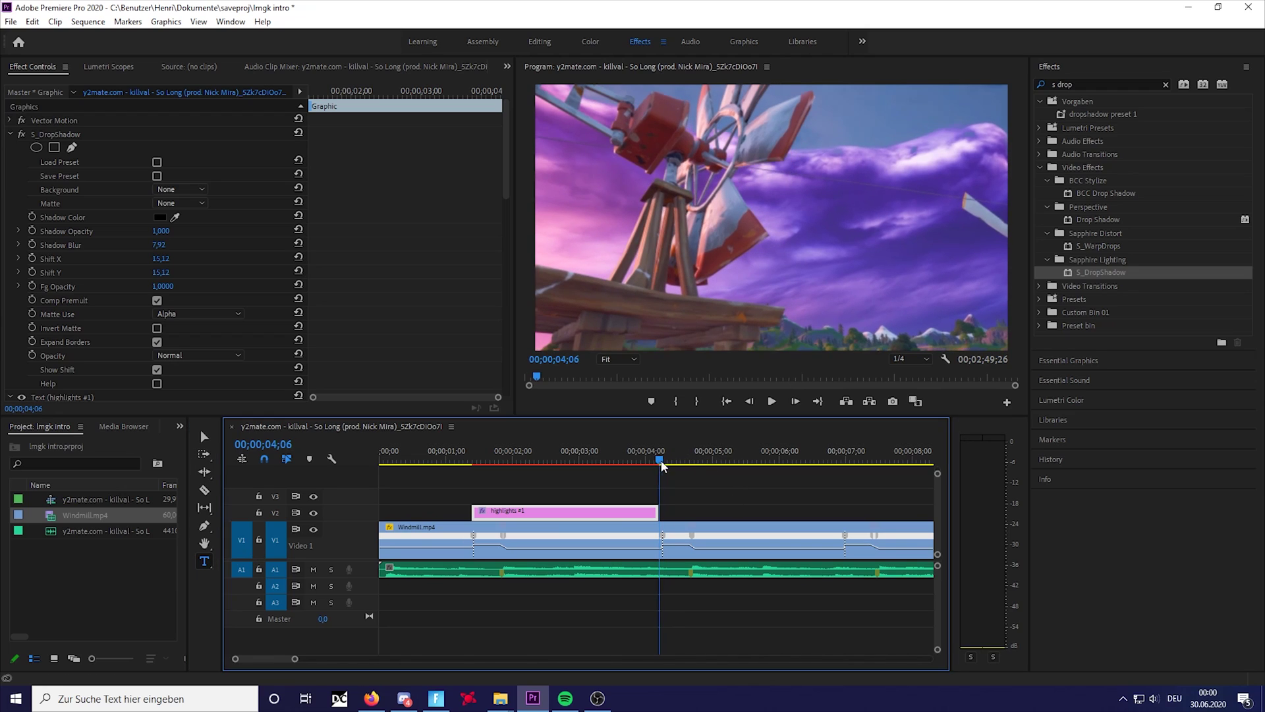
{"action": "key", "text": "="}
{"action": "left_click", "coordinate": [716, 214]}
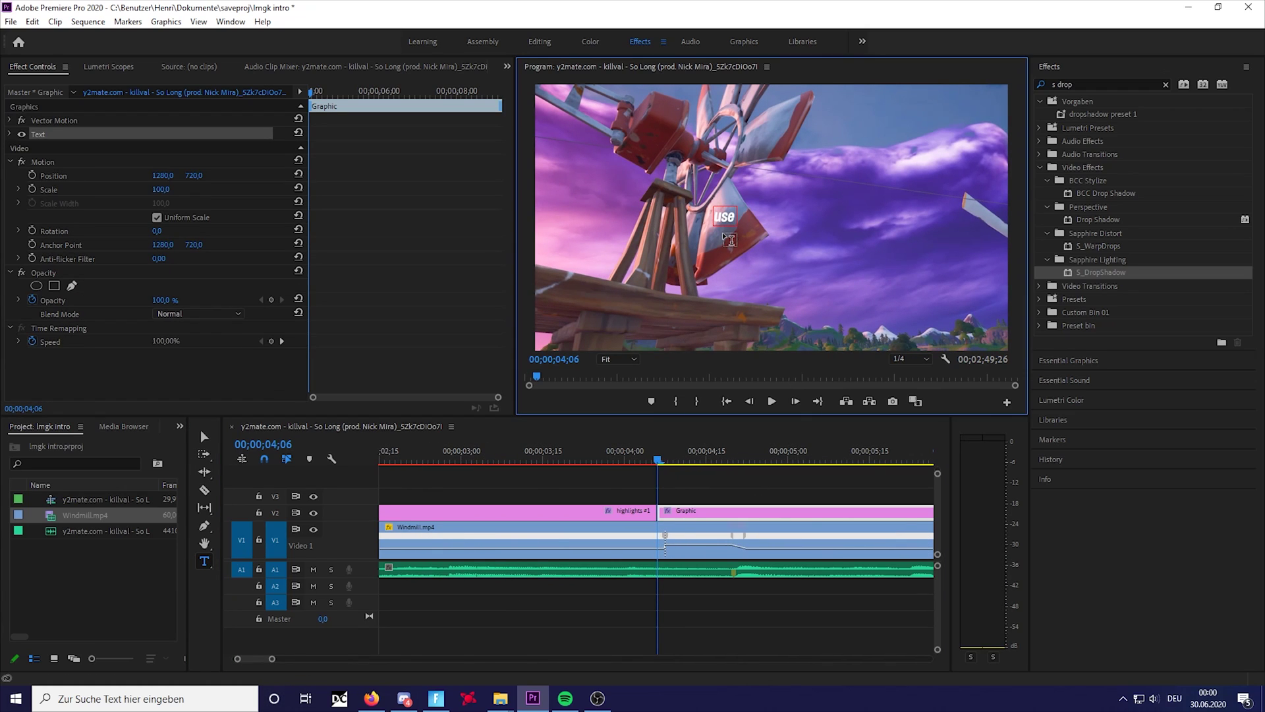
{"action": "type", "text": "use code vari8"}
{"action": "key", "text": "Escape"}
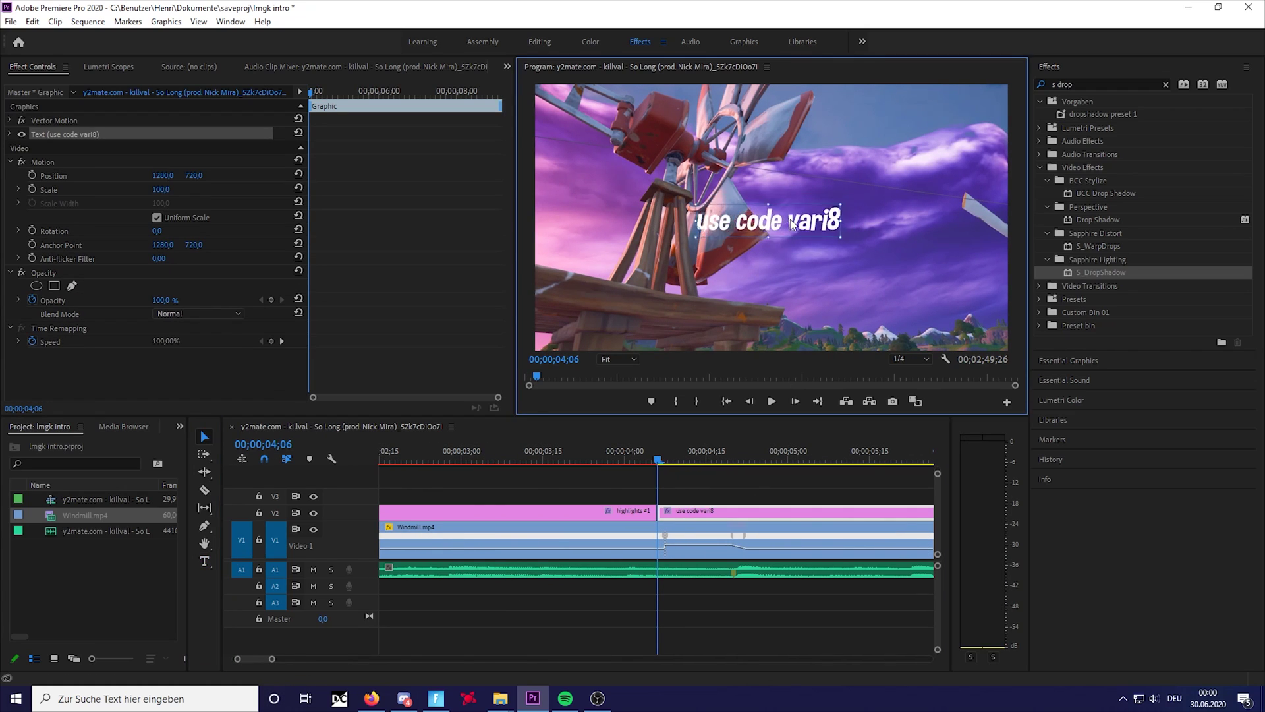
{"action": "double_click", "coordinate": [1105, 272]}
Step: Shorten the 'use code vari8' title to about 7 seconds and play it back
{"action": "key", "text": "minus"}
{"action": "left_click_drag", "start_coordinate": [894, 510], "coordinate": [778, 511]}
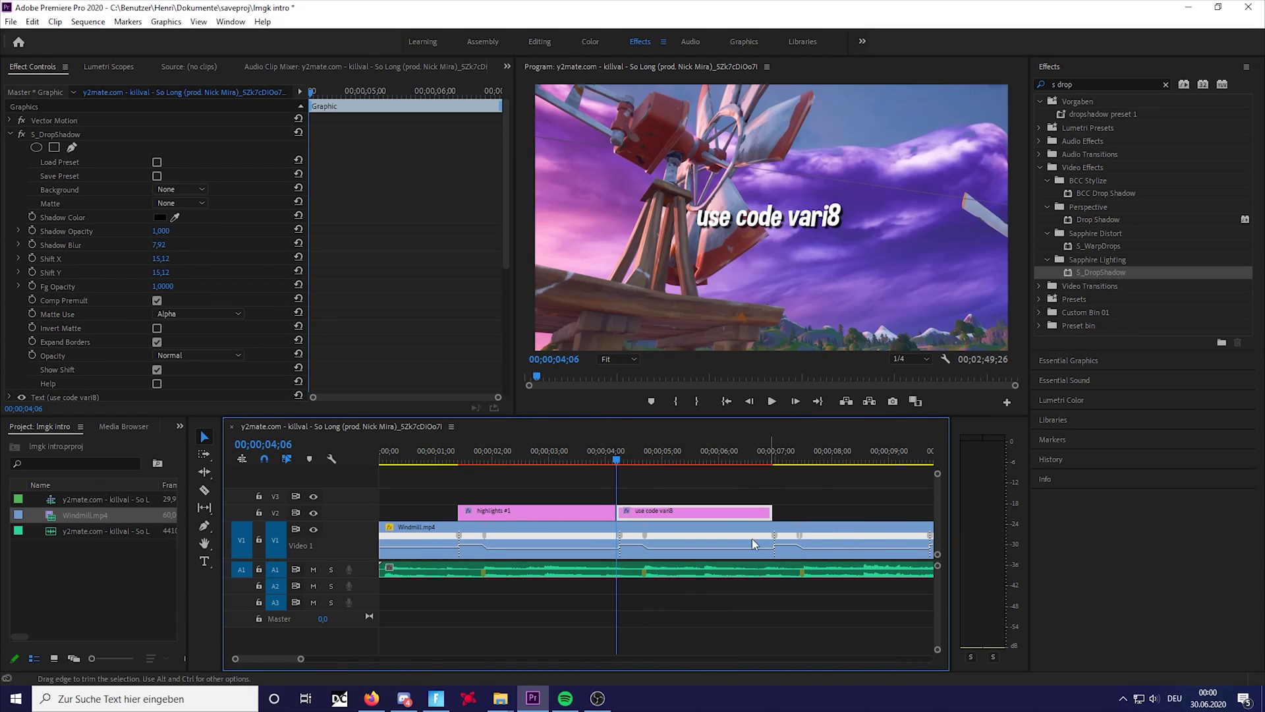
{"action": "key", "text": "space"}
{"action": "key", "text": "Down"}
{"action": "left_click_drag", "start_coordinate": [305, 662], "coordinate": [284, 659]}
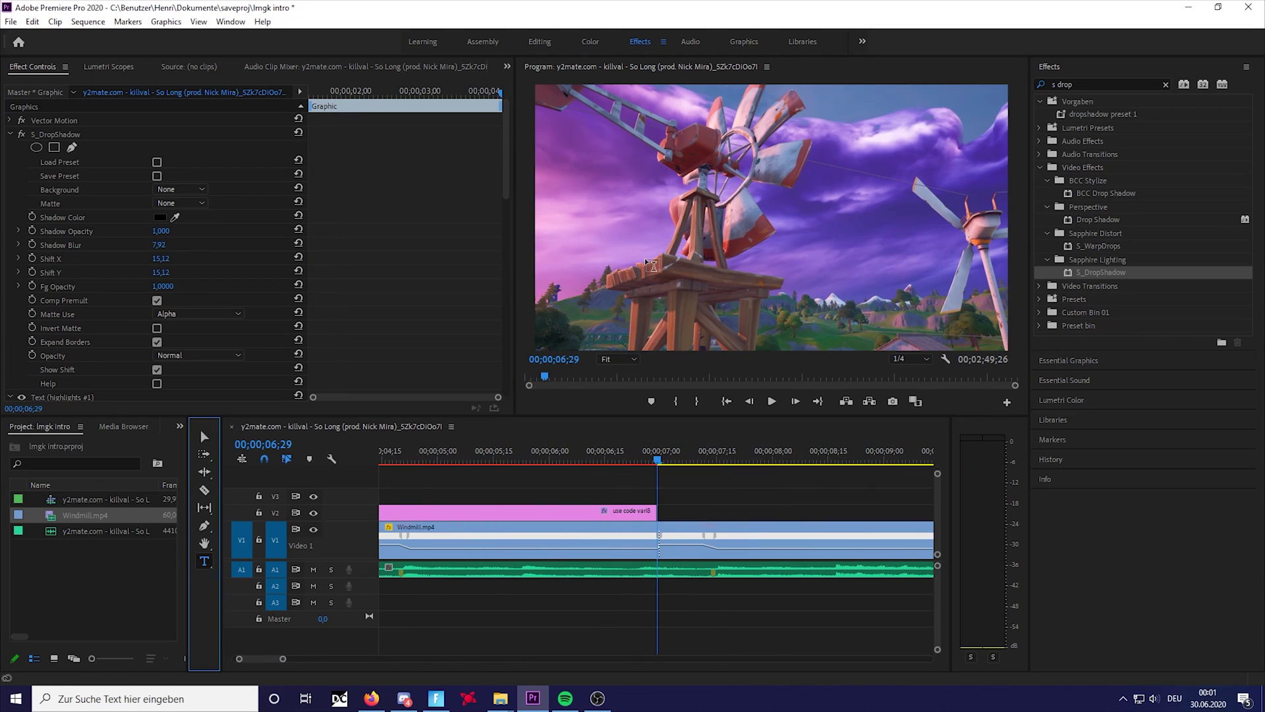
Step: Add an 'edited by me' title with S_DropShadow and extend it to about 10 seconds
{"action": "key", "text": "t"}
{"action": "left_click", "coordinate": [733, 222]}
{"action": "type", "text": "edited by me"}
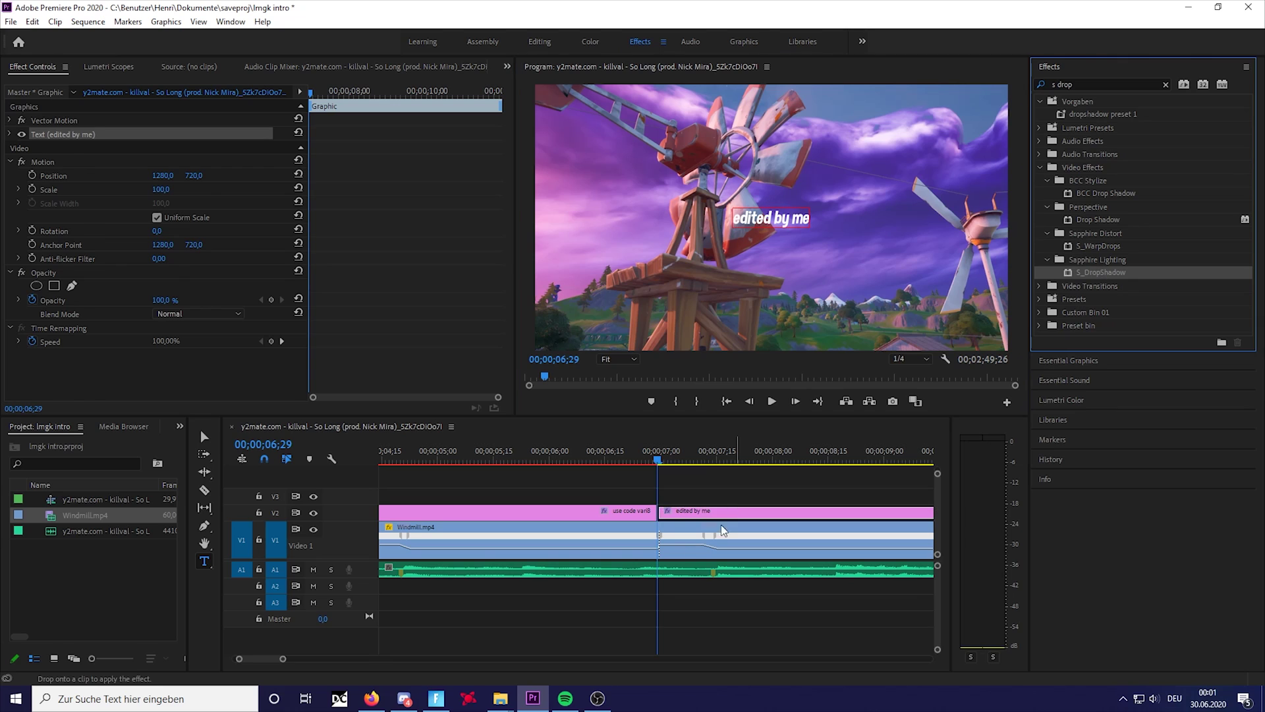
{"action": "left_click_drag", "start_coordinate": [1105, 272], "coordinate": [791, 512]}
{"action": "key", "text": "minus"}
{"action": "mouse_move", "coordinate": [799, 511]}
{"action": "left_mouse_down"}
{"action": "mouse_move", "coordinate": [831, 511]}
{"action": "mouse_move", "coordinate": [831, 527]}
{"action": "left_mouse_up"}
Step: Trim the Windmill clip to end with the last title, preview both titles, then switch to Graphics workspace
{"action": "left_click", "coordinate": [838, 459]}
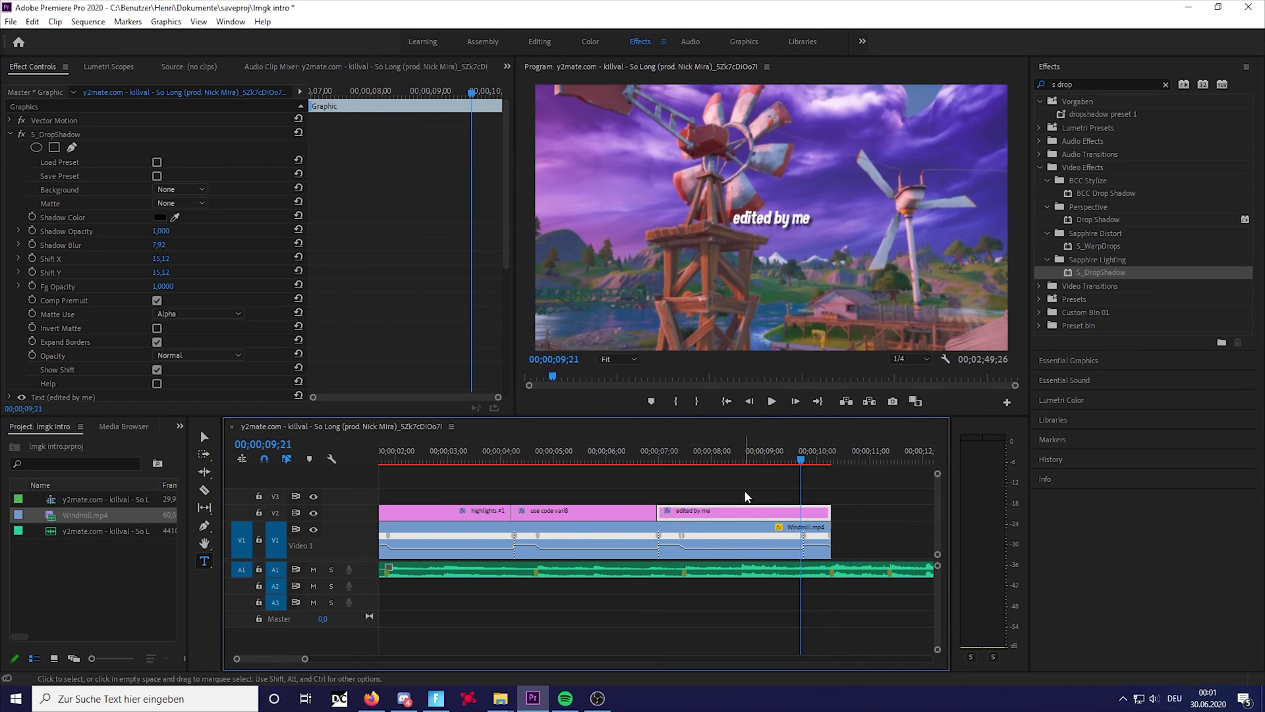
{"action": "left_click", "coordinate": [641, 459]}
{"action": "left_click", "coordinate": [712, 459]}
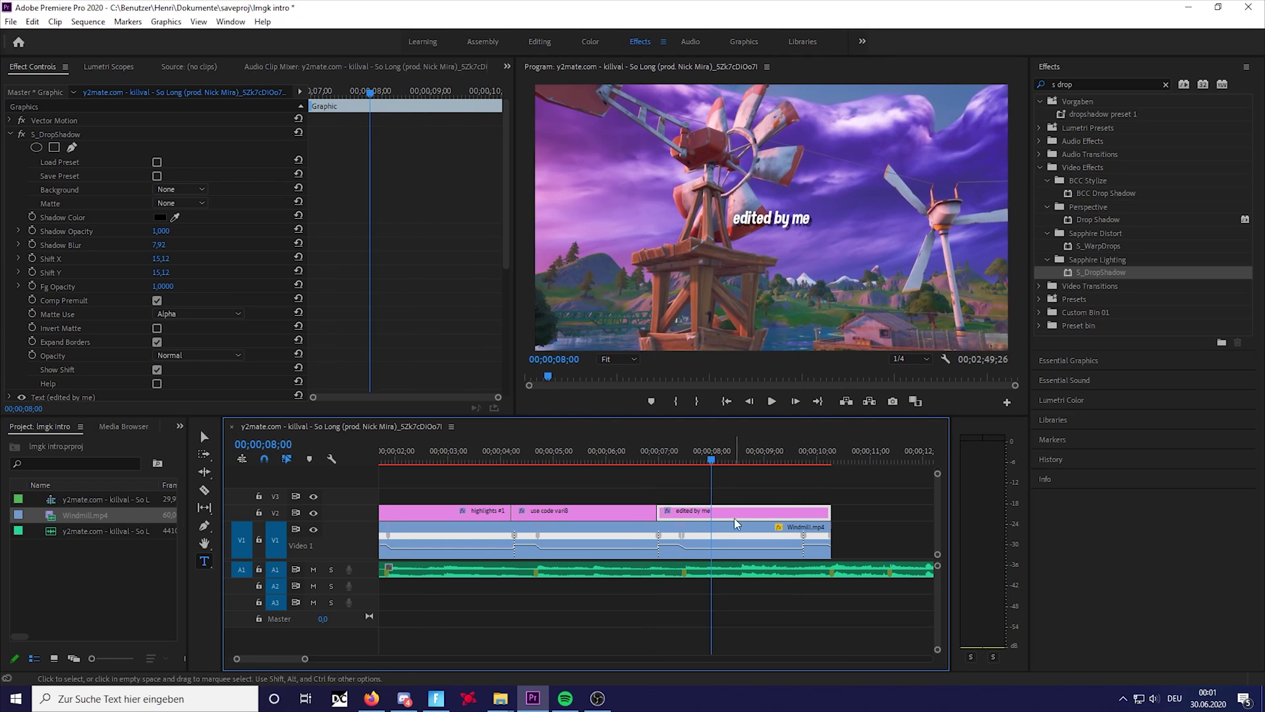
{"action": "key", "text": "alt+shift+7"}
Step: Set the 'edited by me' title's Scale to 200 in Essential Graphics and align its text layer
{"action": "left_click_drag", "start_coordinate": [888, 450], "coordinate": [733, 450]}
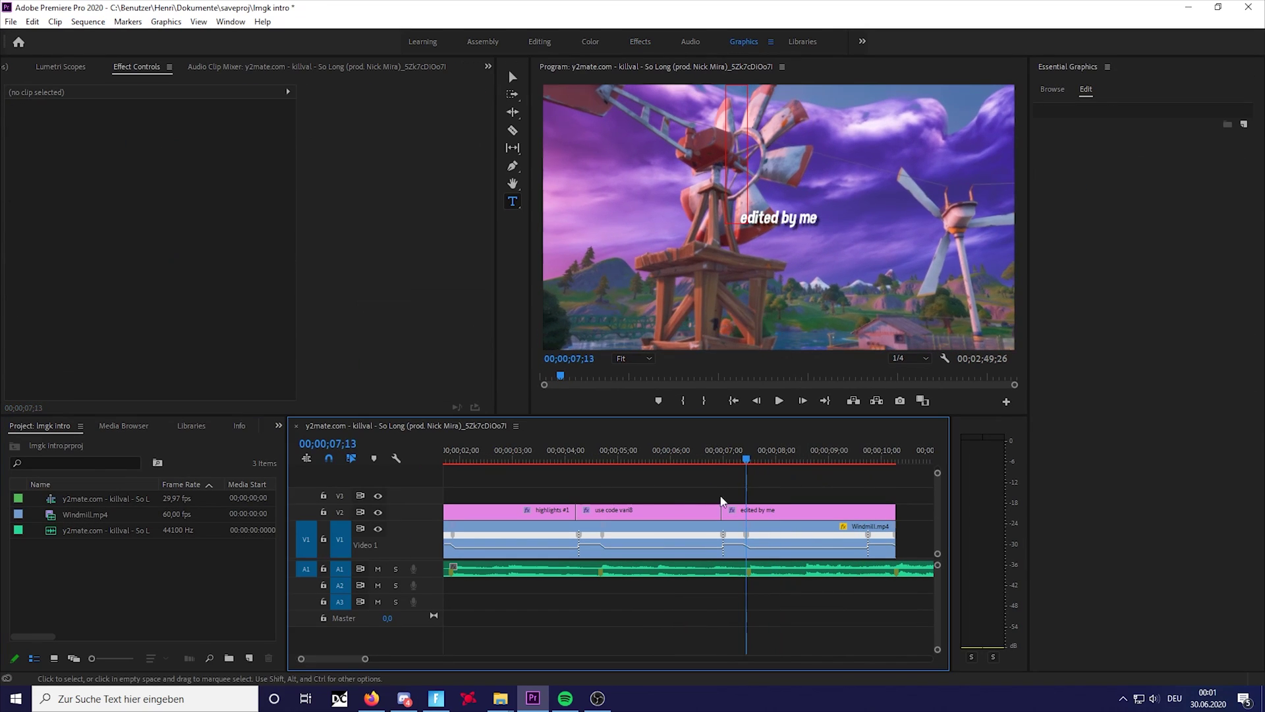
{"action": "key", "text": "v"}
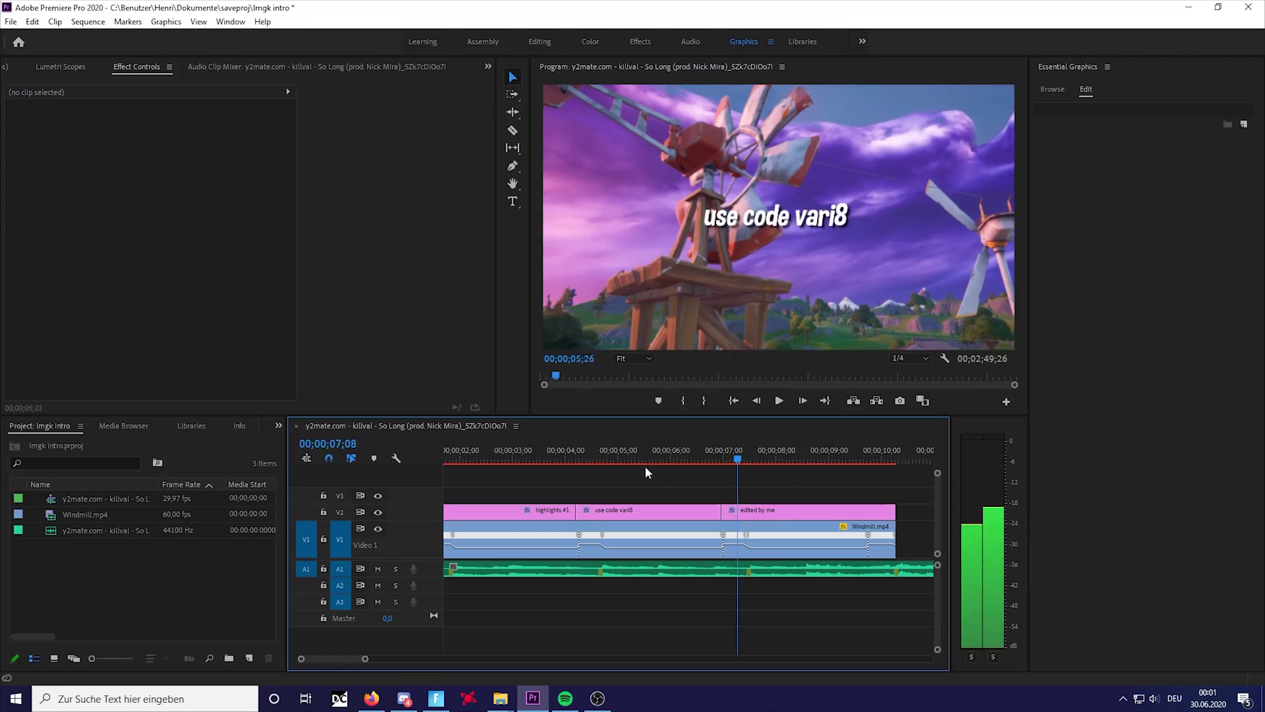
{"action": "left_click_drag", "start_coordinate": [644, 461], "coordinate": [758, 462]}
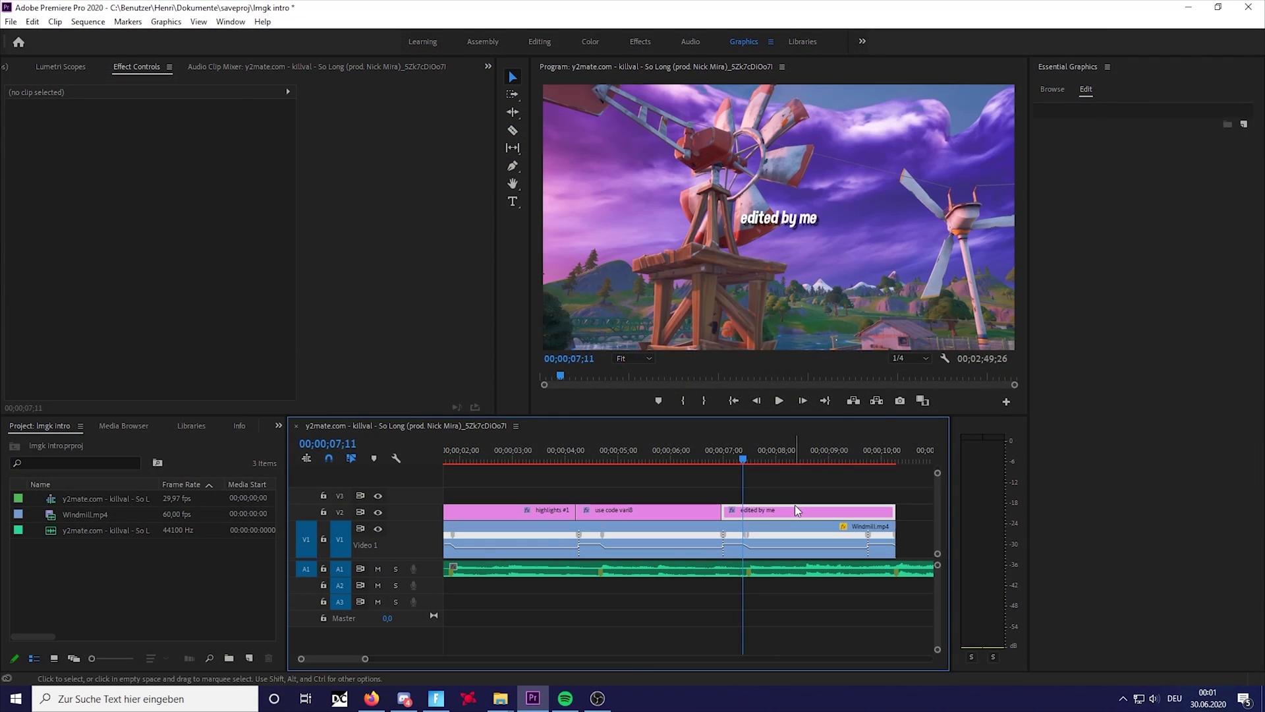
{"action": "left_click", "coordinate": [796, 509]}
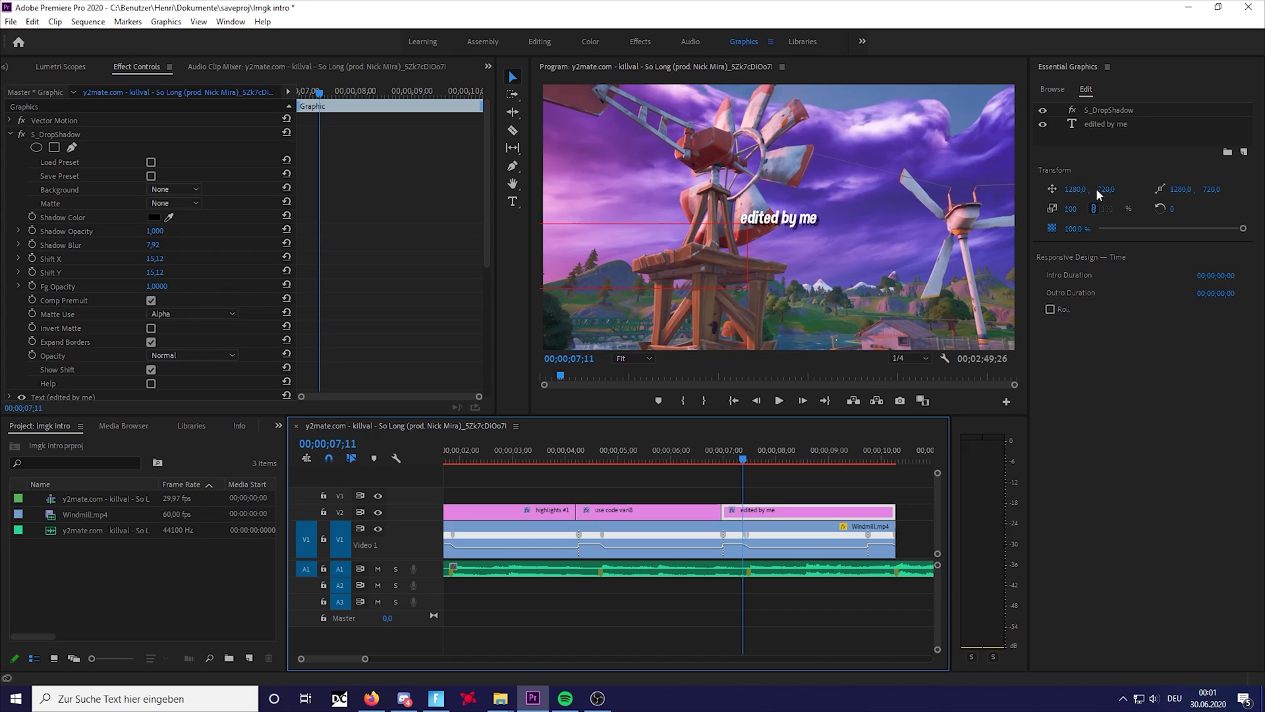
{"action": "mouse_move", "coordinate": [1073, 210]}
{"action": "left_mouse_down"}
{"action": "mouse_move", "coordinate": [1165, 210]}
{"action": "mouse_move", "coordinate": [1086, 207]}
{"action": "left_mouse_up"}
{"action": "type", "text": "200"}
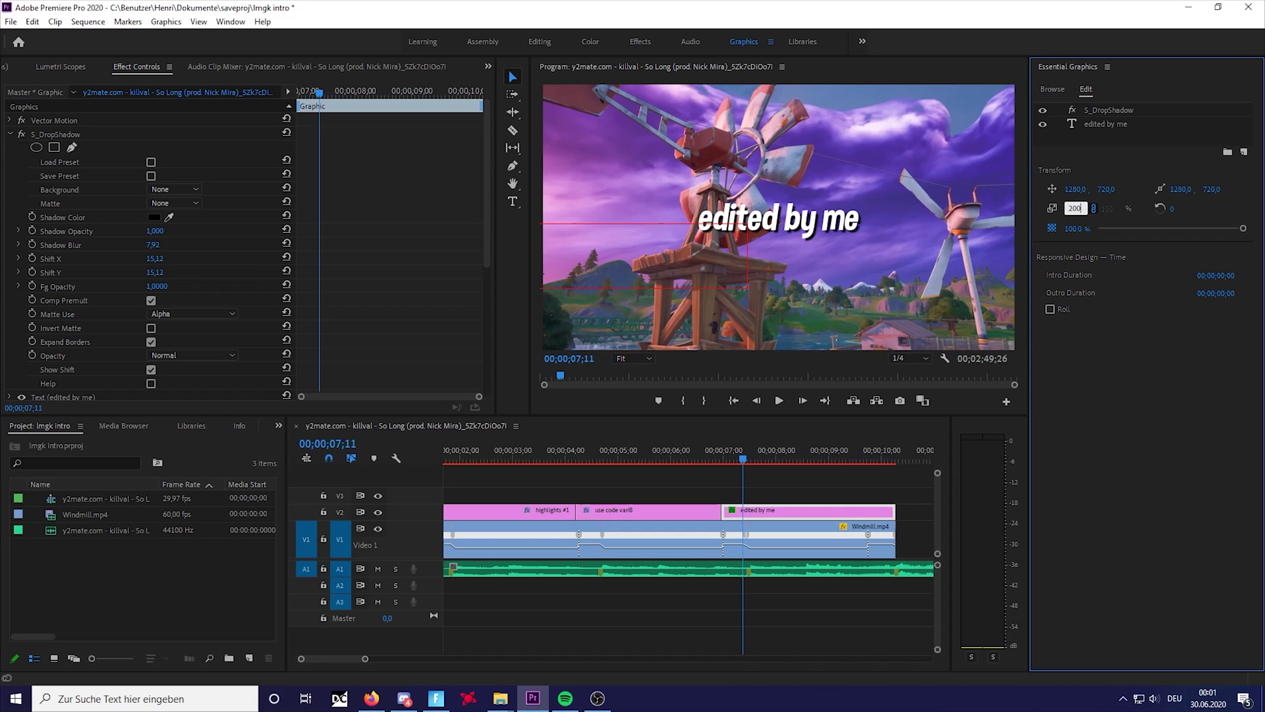
{"action": "key", "text": "Return"}
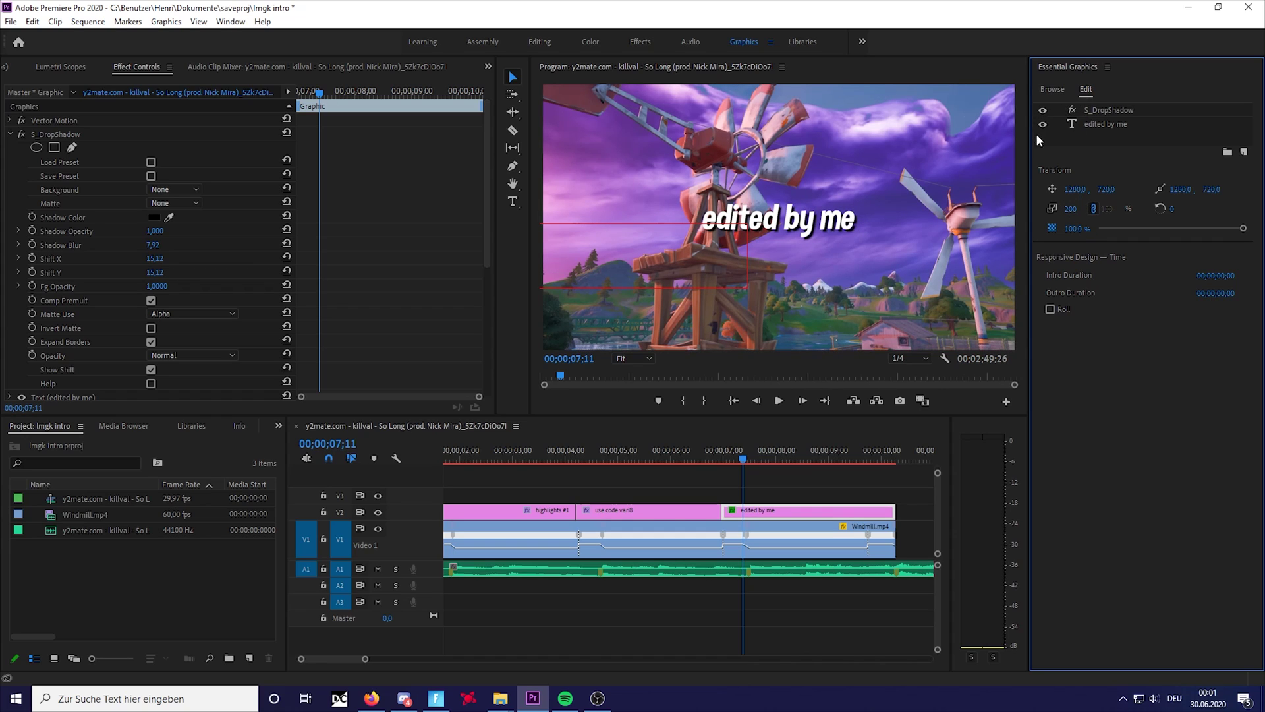
{"action": "left_click", "coordinate": [1105, 126]}
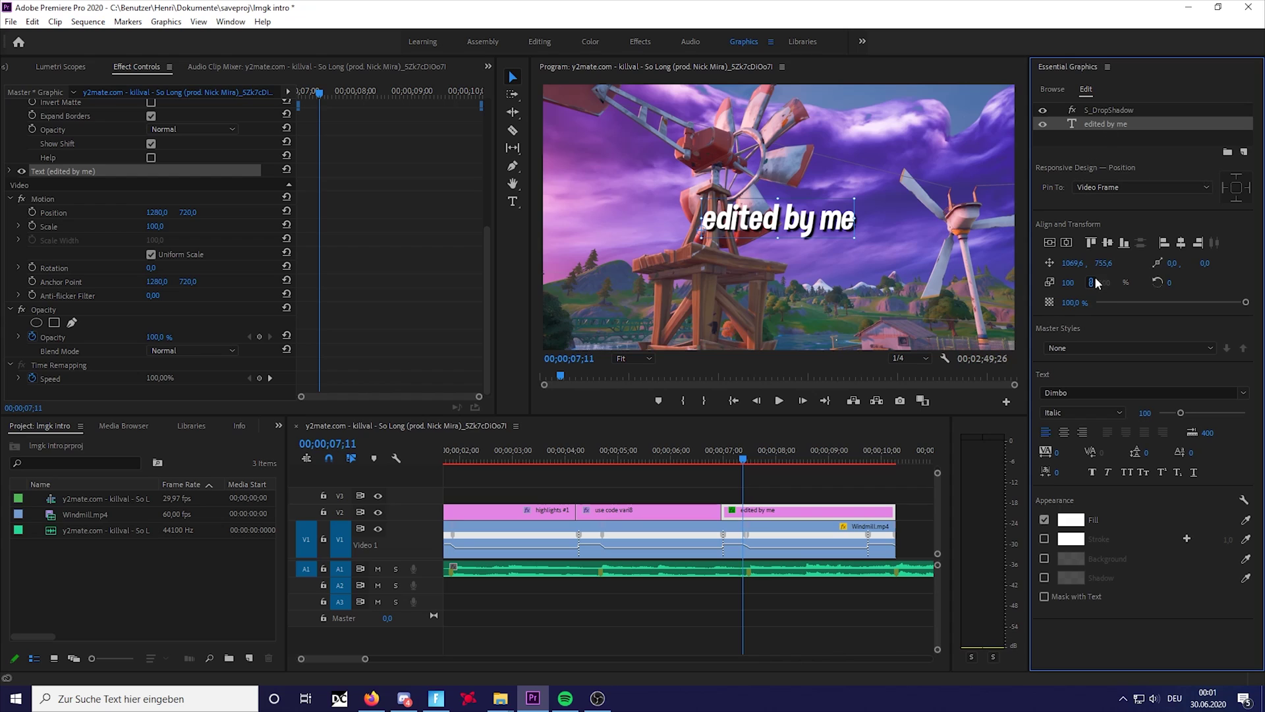
{"action": "left_click", "coordinate": [1056, 242]}
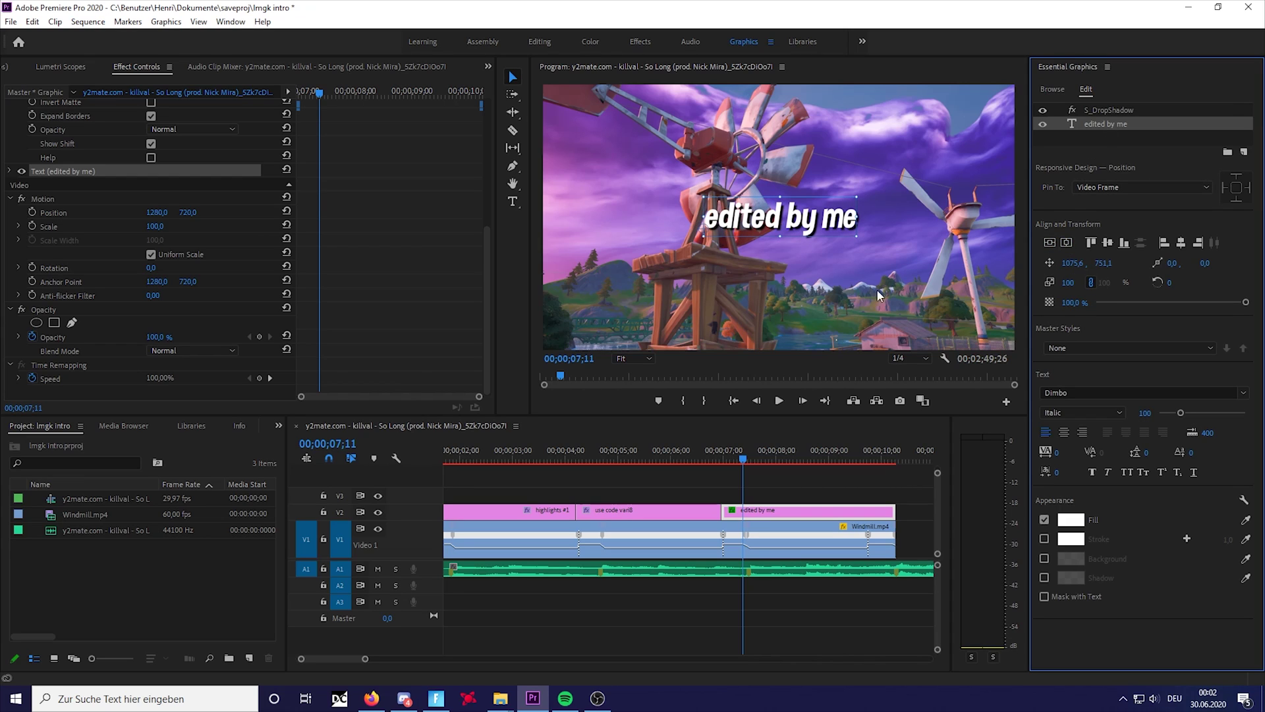
{"action": "left_click_drag", "start_coordinate": [742, 461], "coordinate": [675, 461]}
Step: Scale the 'use code vari8' title to 200 and align it in the frame
{"action": "left_click", "coordinate": [684, 510]}
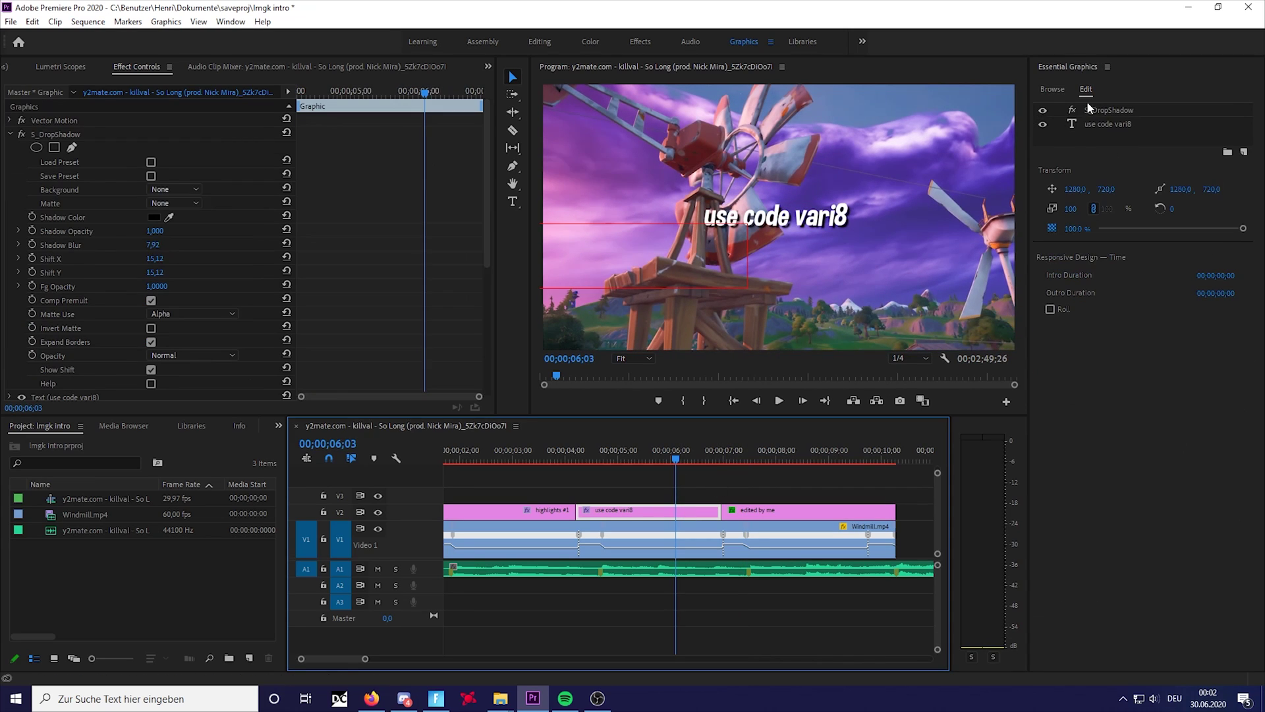
{"action": "left_click", "coordinate": [1089, 124]}
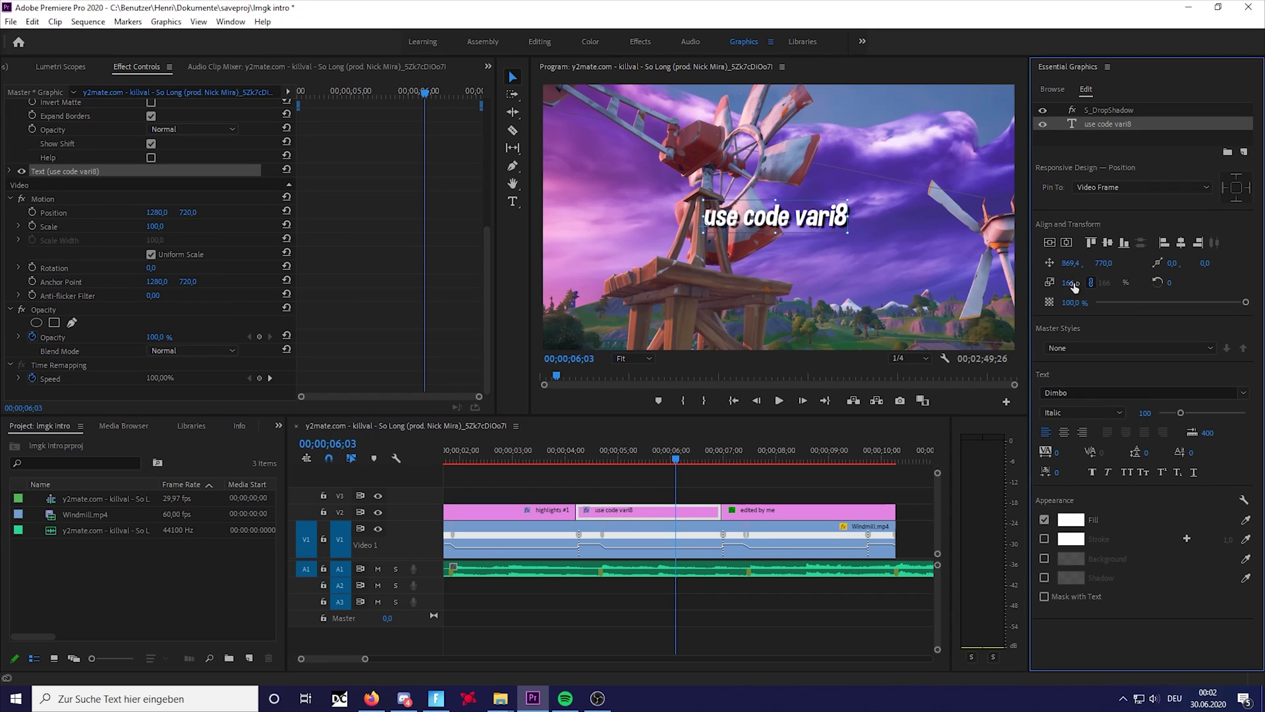
{"action": "key", "text": "Return"}
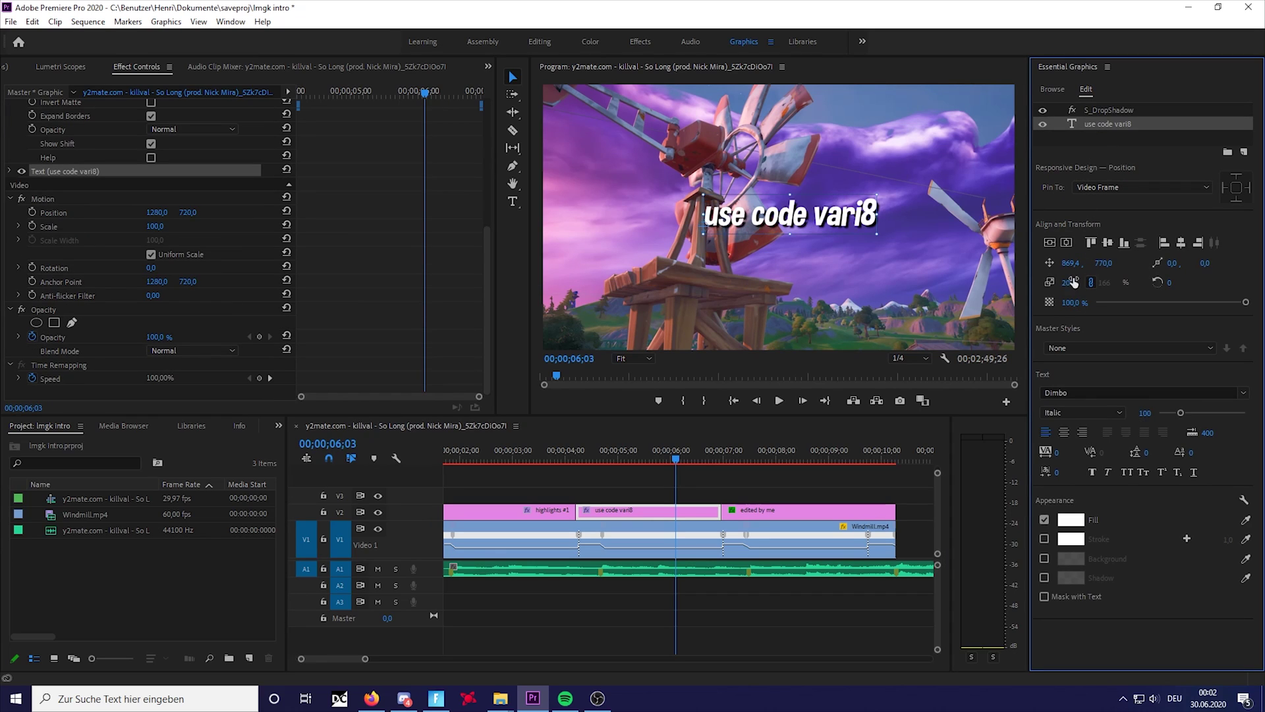
{"action": "left_click", "coordinate": [1067, 243]}
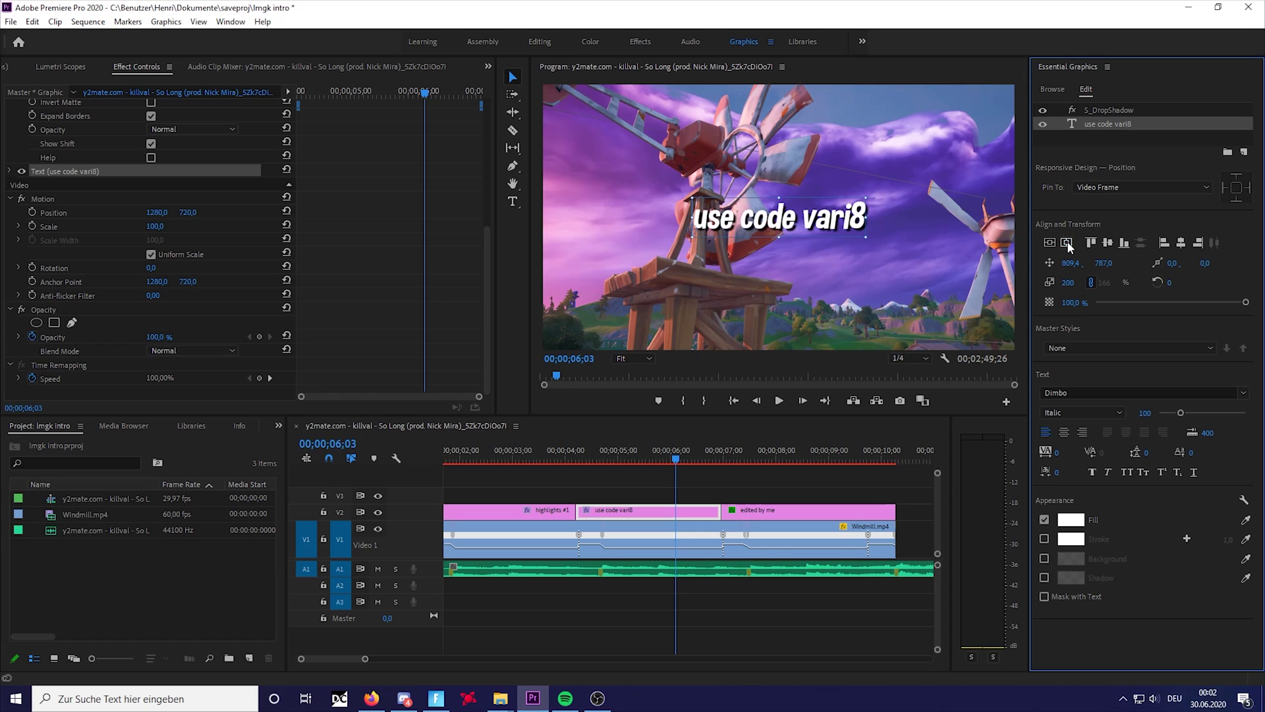
Step: Set the 'highlights #1' text layer's Scale to 200 and realign it with the Align buttons
{"action": "left_click_drag", "start_coordinate": [675, 458], "coordinate": [538, 499]}
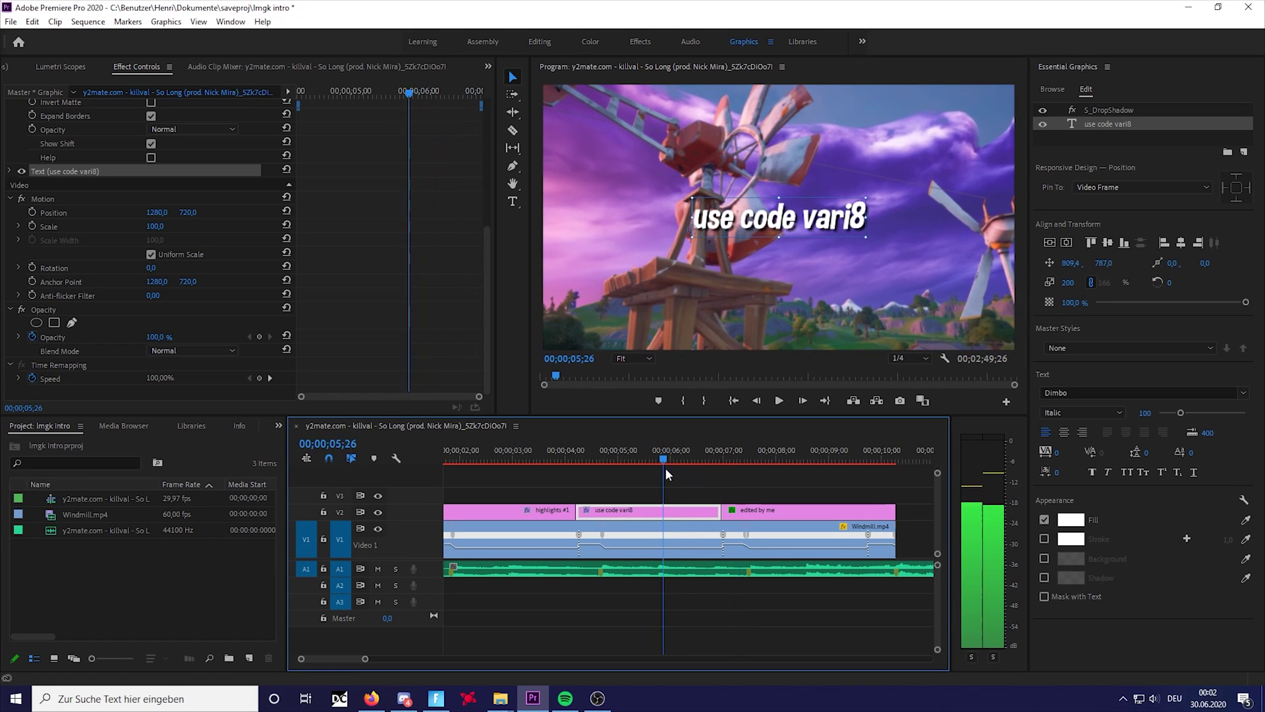
{"action": "left_click", "coordinate": [539, 512]}
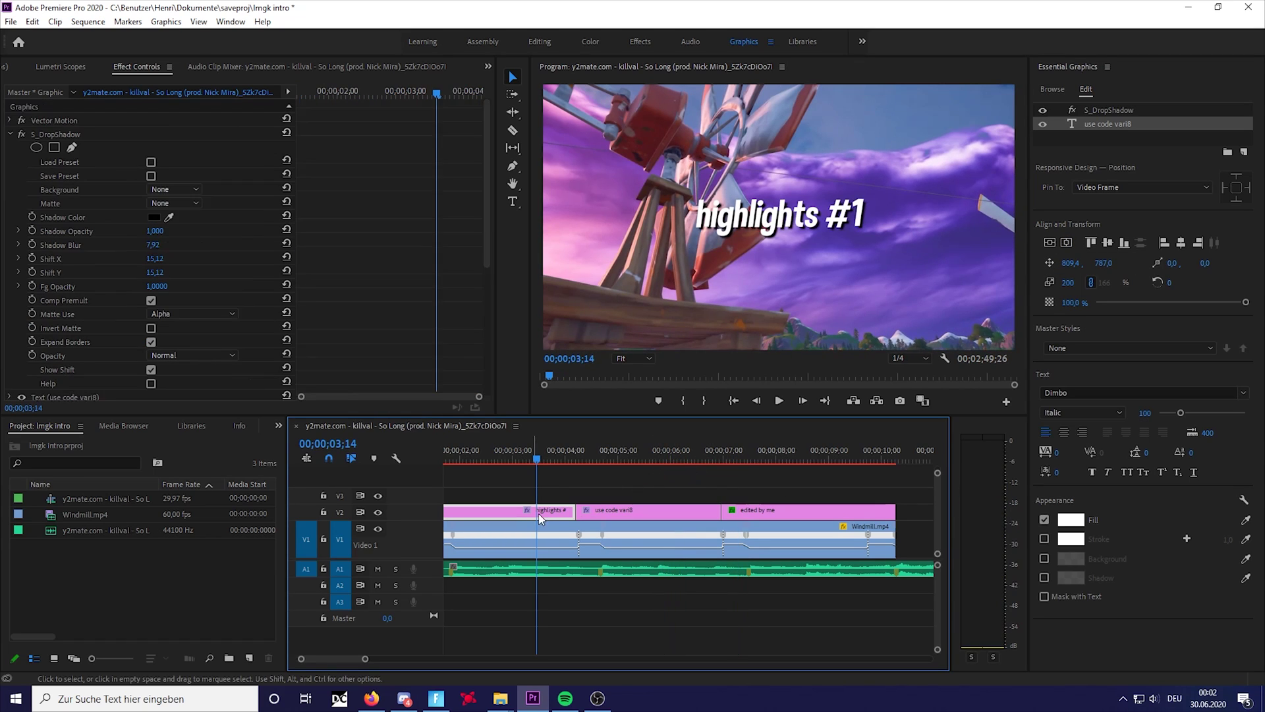
{"action": "left_click", "coordinate": [1096, 127]}
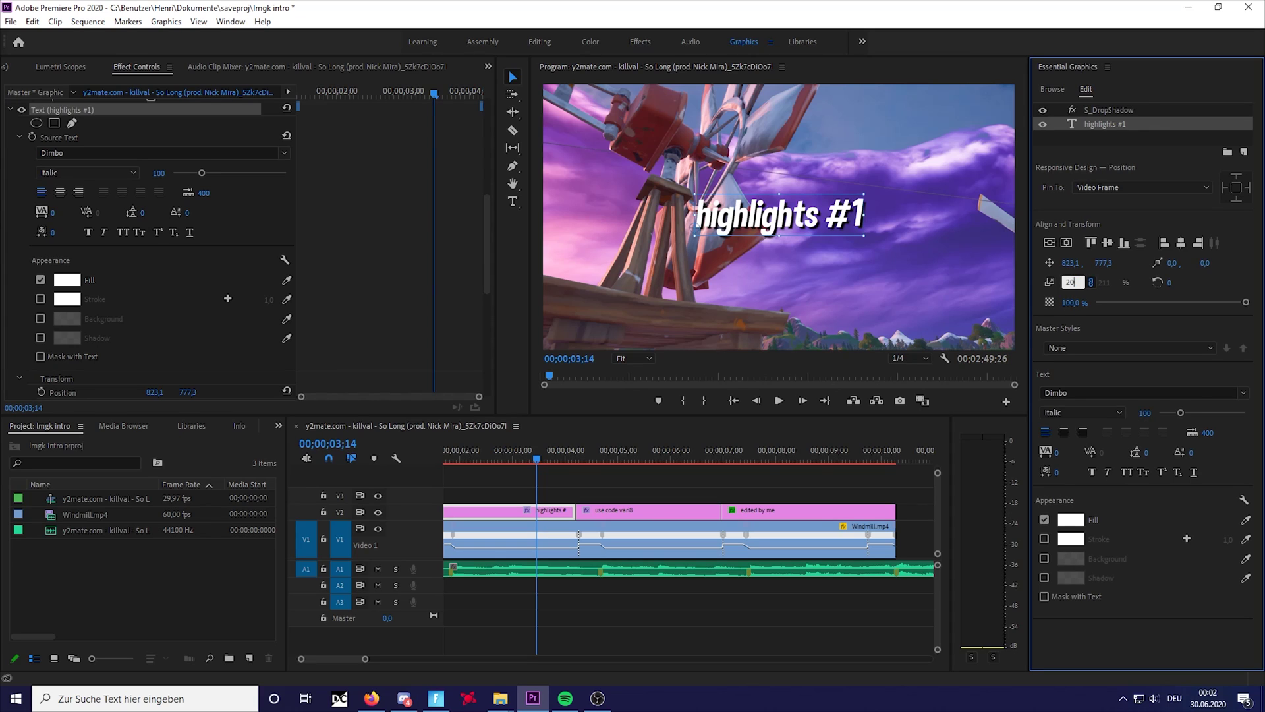
{"action": "type", "text": "200"}
{"action": "key", "text": "Return"}
{"action": "left_click", "coordinate": [1054, 244]}
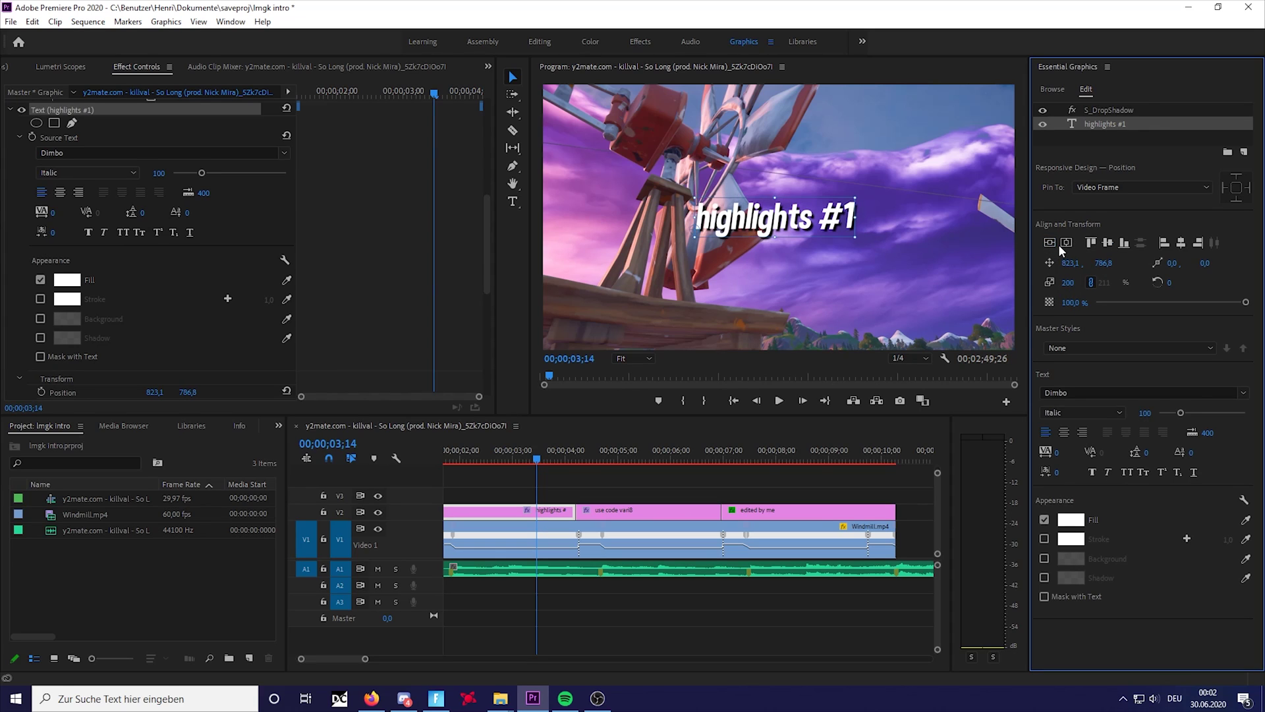
{"action": "left_click", "coordinate": [1065, 244]}
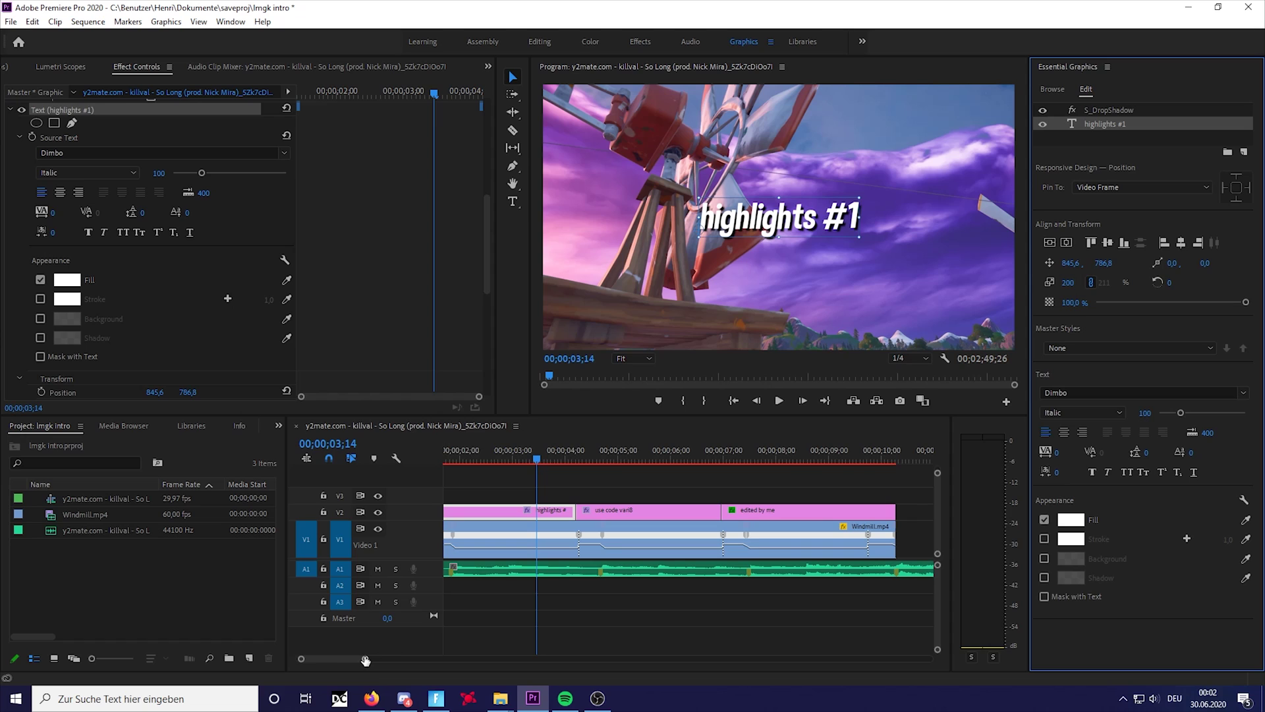
{"action": "scroll", "coordinate": [365, 659], "scroll_direction": "up", "scroll_amount": 5}
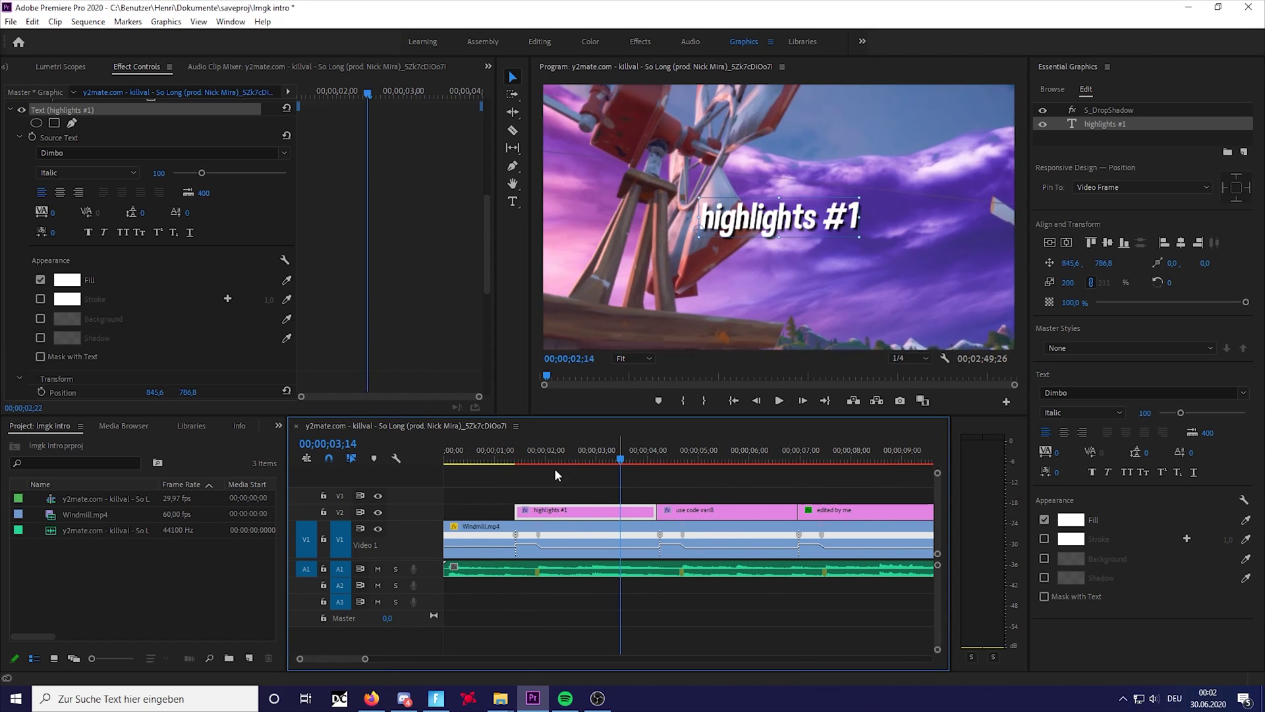
{"action": "left_click", "coordinate": [512, 470]}
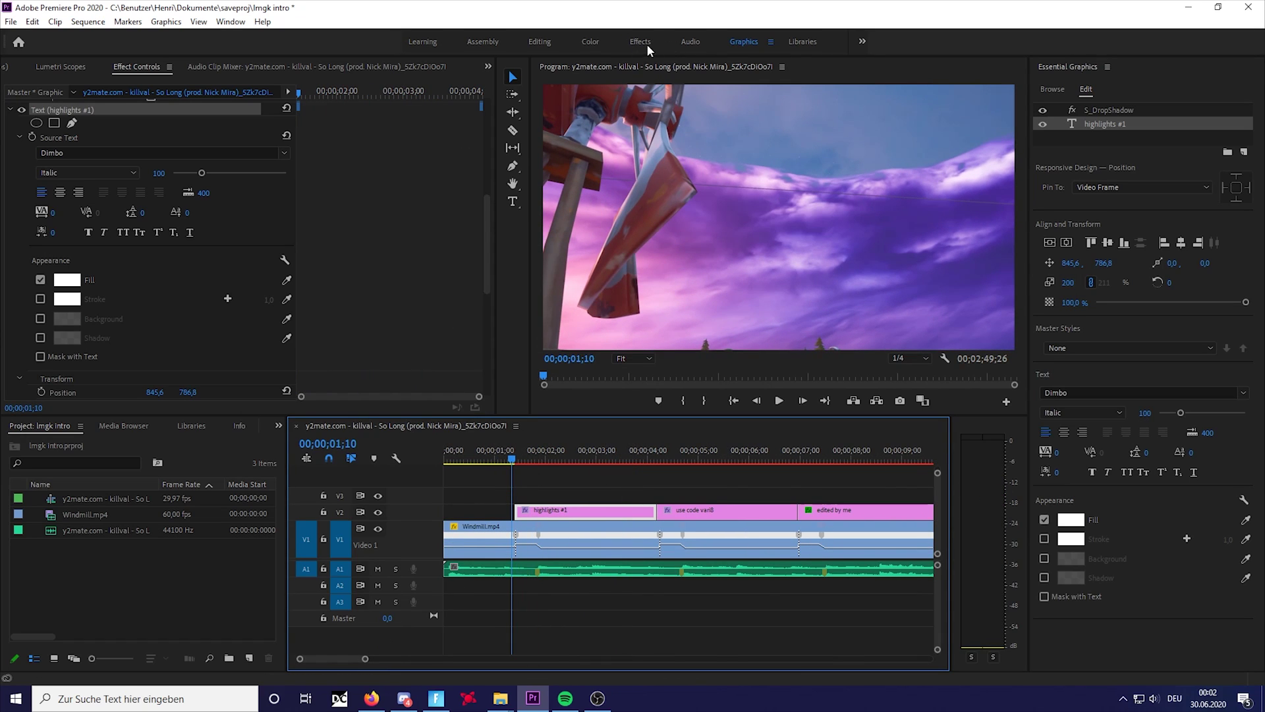
Step: Search Effects for 'cross' and add Cross Dissolves between the three title clips
{"action": "key", "text": "alt+shift+0"}
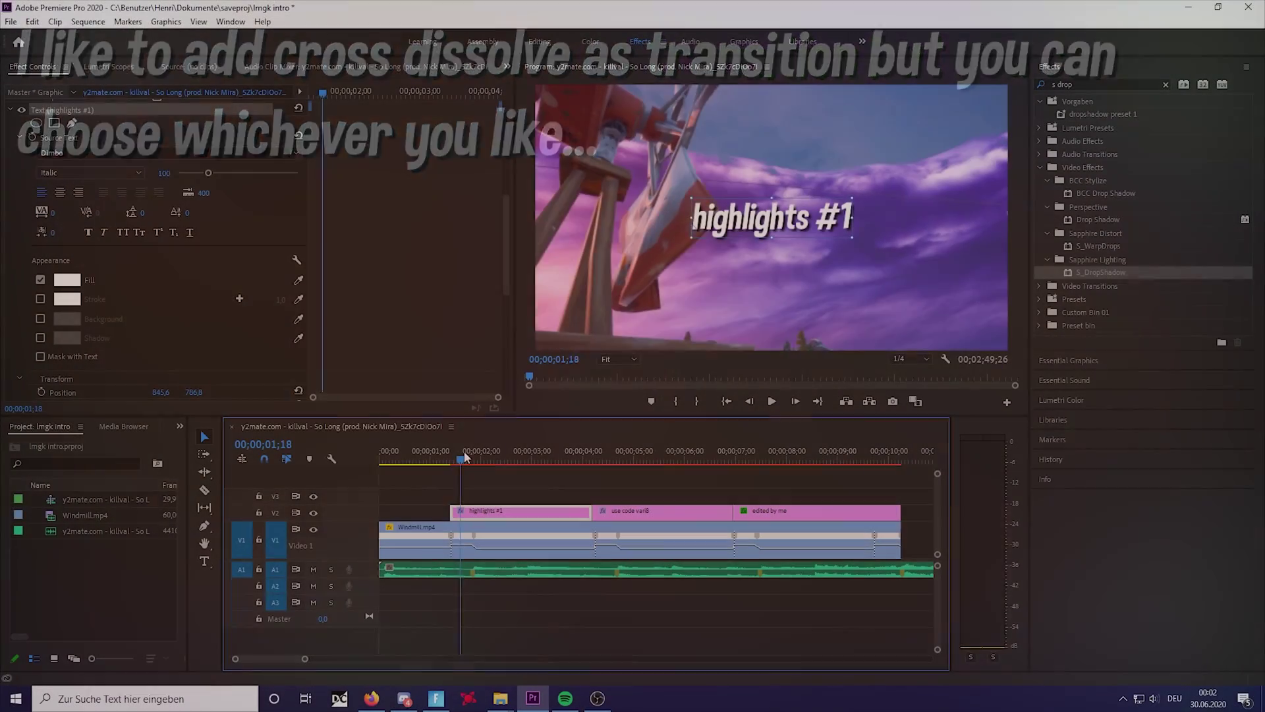
{"action": "mouse_move", "coordinate": [521, 456]}
{"action": "left_mouse_down"}
{"action": "mouse_move", "coordinate": [753, 470]}
{"action": "mouse_move", "coordinate": [527, 460]}
{"action": "left_mouse_up"}
{"action": "left_click", "coordinate": [575, 500]}
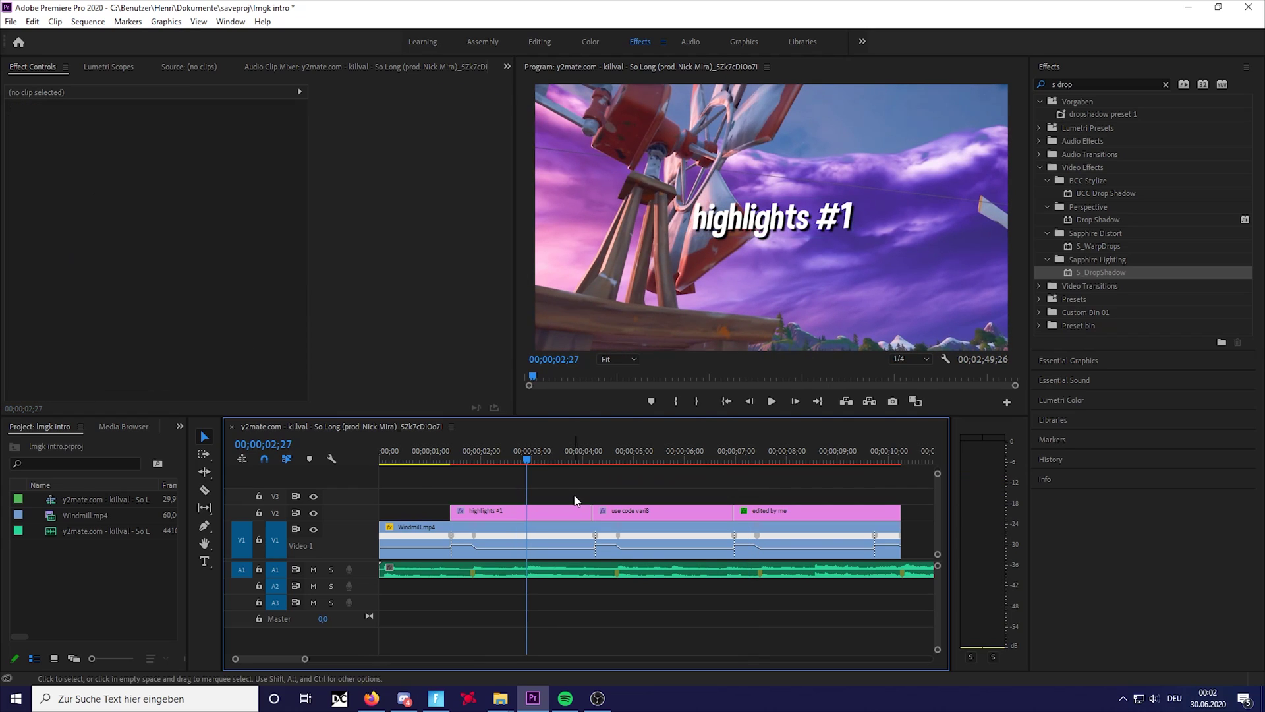
{"action": "left_click", "coordinate": [1097, 81]}
{"action": "type", "text": "c"}
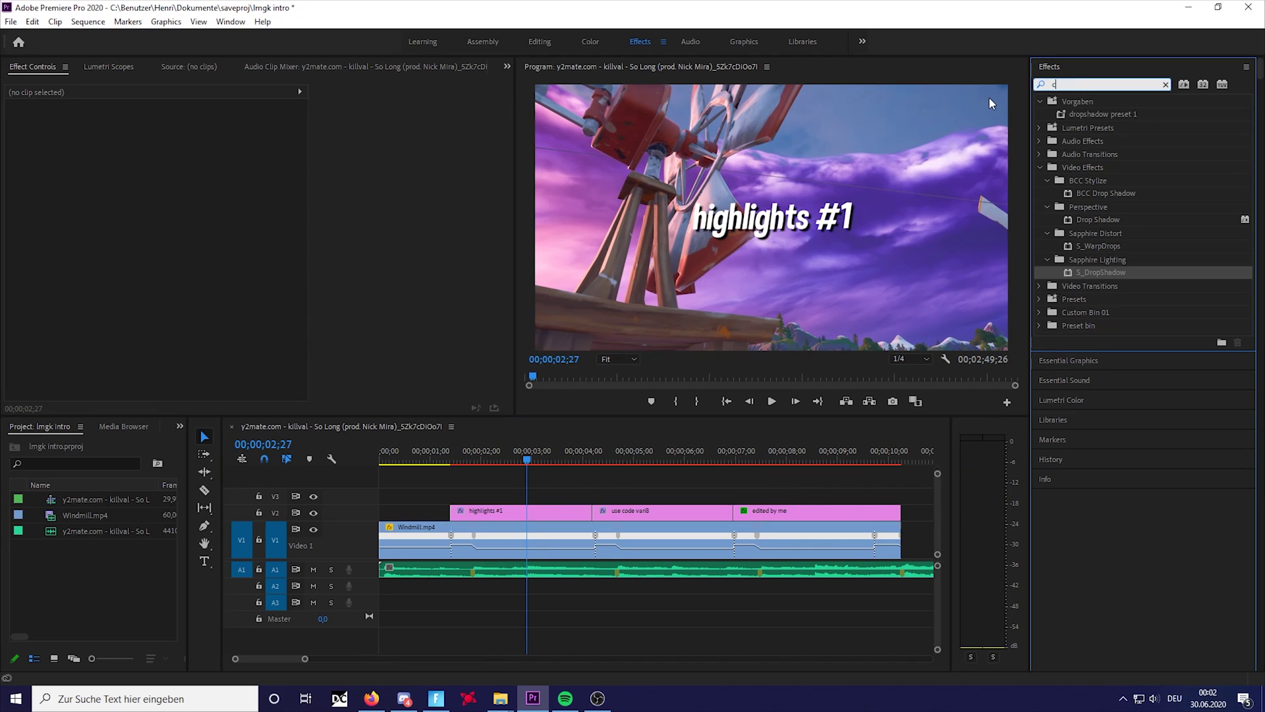
{"action": "type", "text": "ross"}
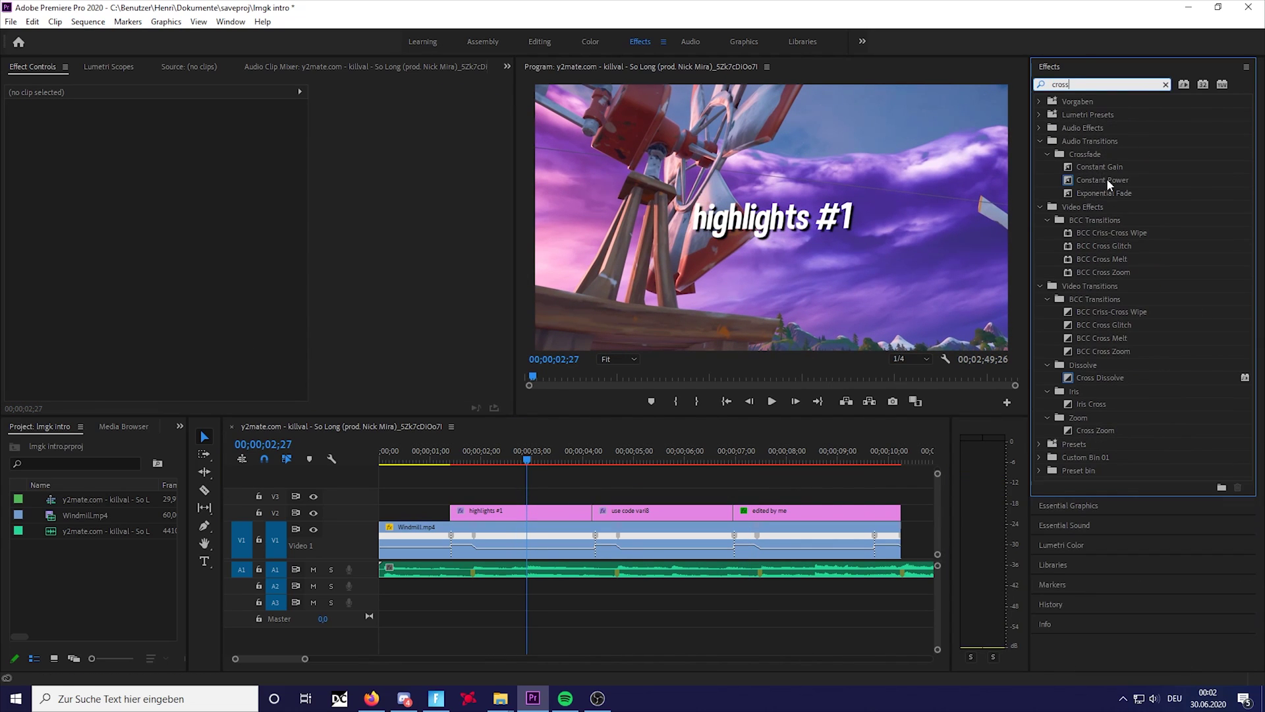
{"action": "left_click", "coordinate": [1102, 371]}
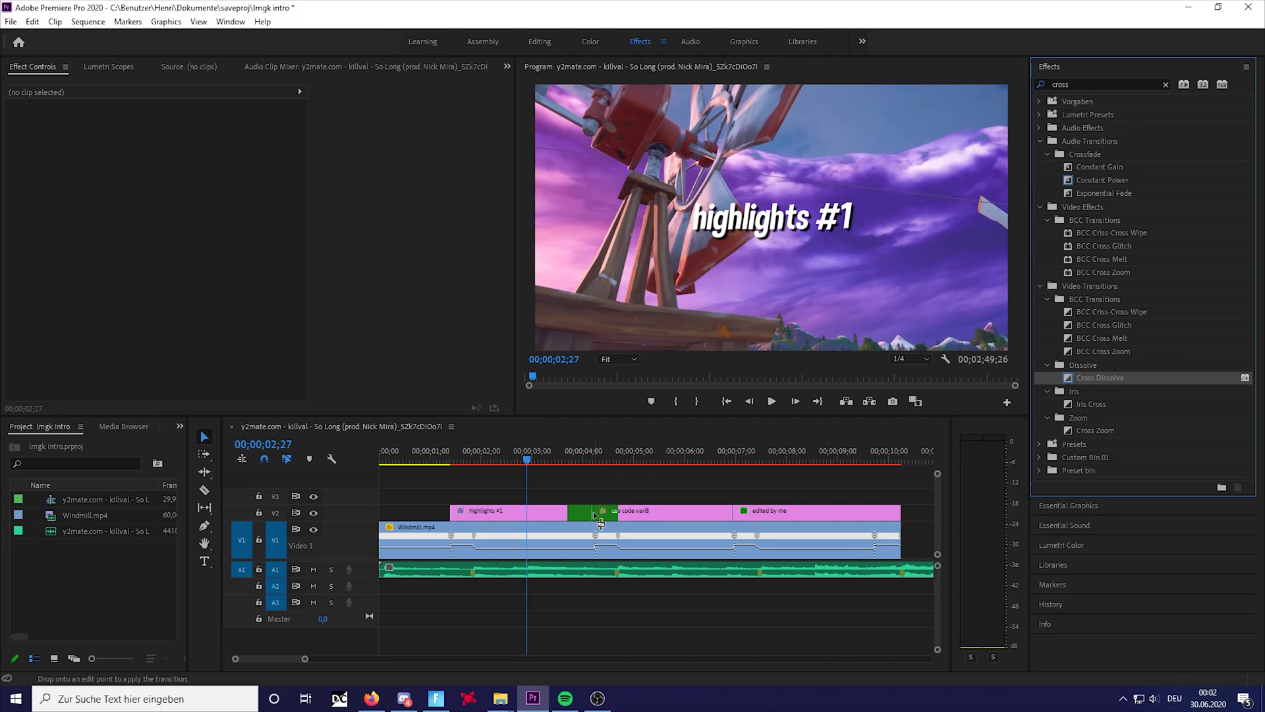
{"action": "left_click_drag", "start_coordinate": [594, 516], "coordinate": [596, 516]}
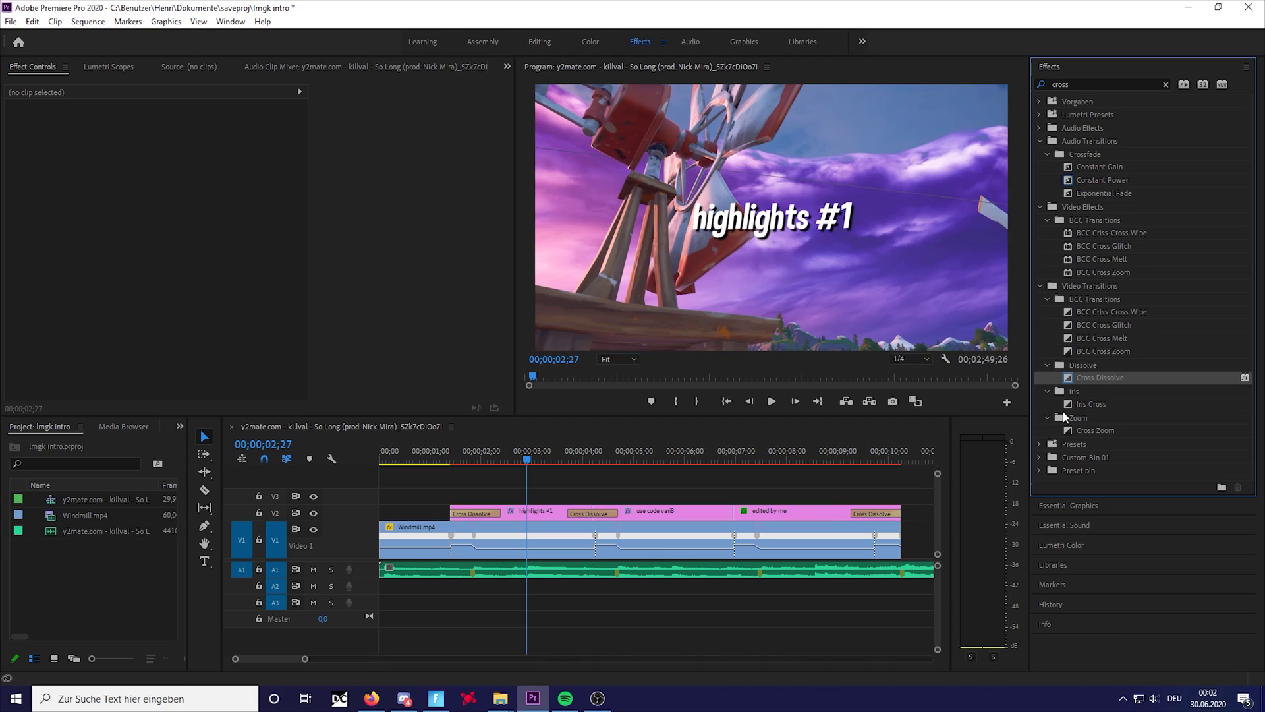
{"action": "left_click_drag", "start_coordinate": [742, 525], "coordinate": [734, 517]}
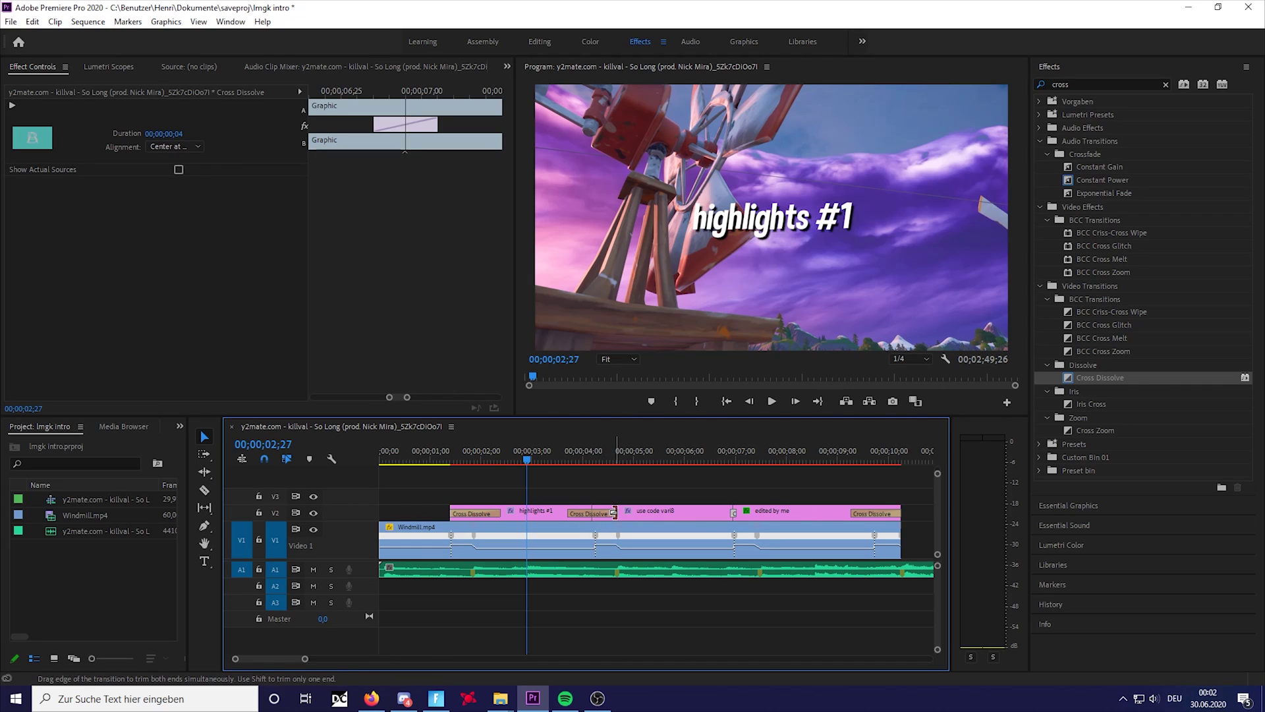
Step: Trim the title dissolves down to 6 frames and preview the transitions
{"action": "left_click_drag", "start_coordinate": [613, 513], "coordinate": [593, 514]}
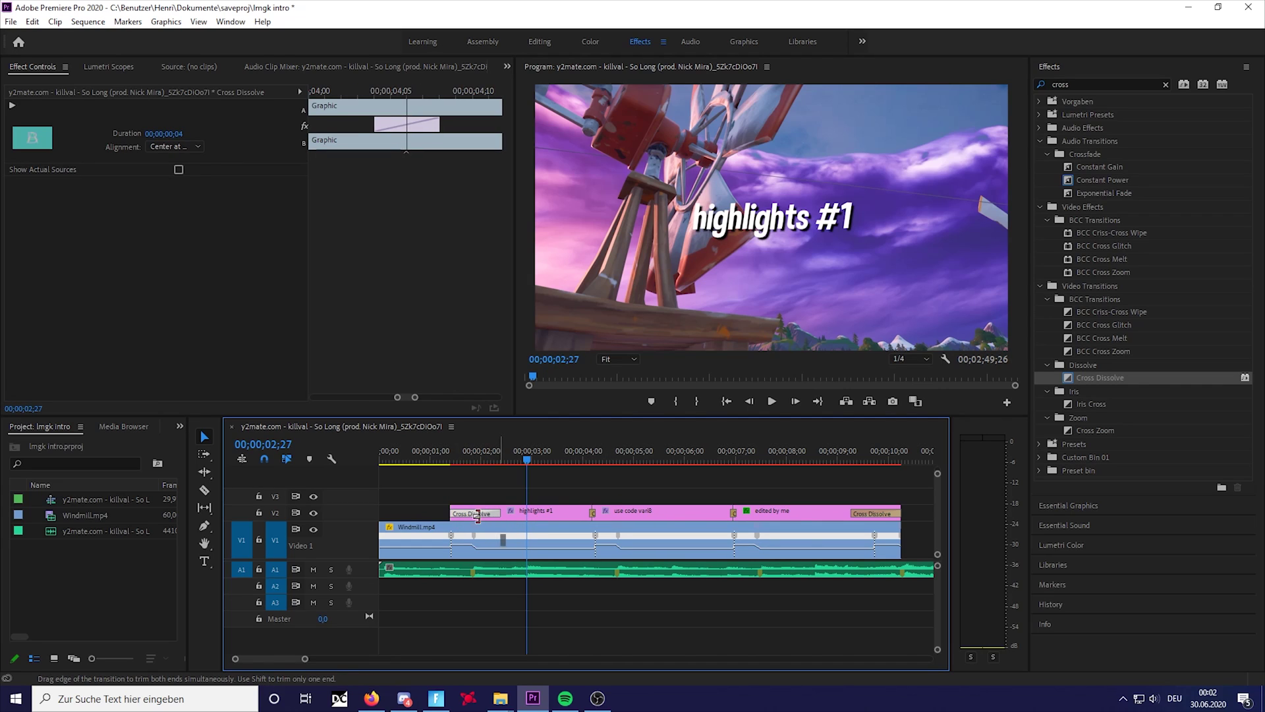
{"action": "left_click_drag", "start_coordinate": [477, 518], "coordinate": [456, 520]}
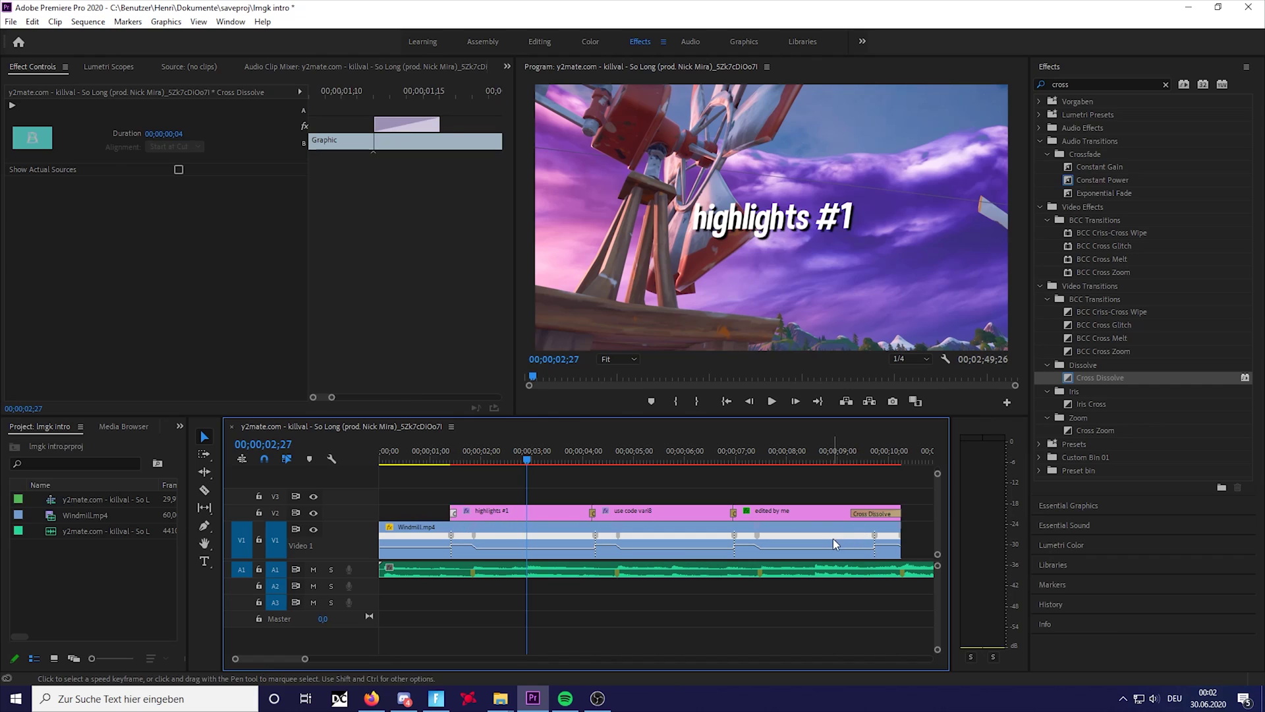
{"action": "left_click_drag", "start_coordinate": [871, 520], "coordinate": [899, 520]}
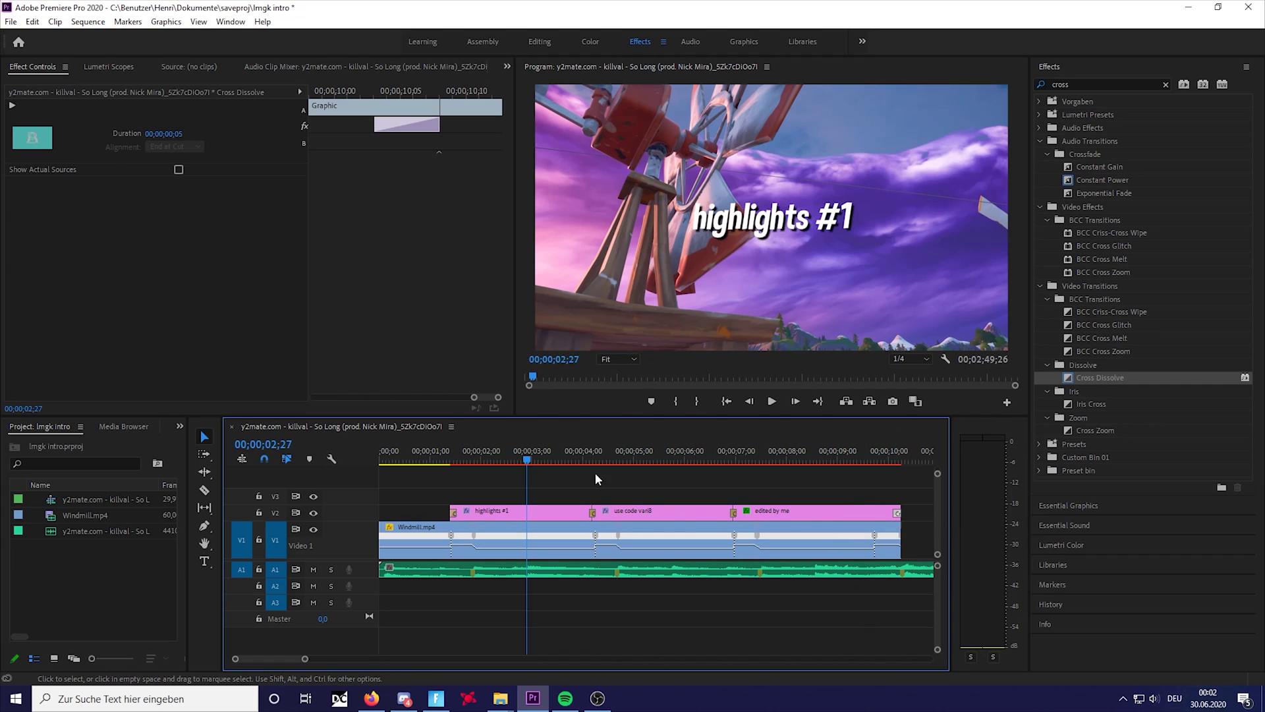
{"action": "mouse_move", "coordinate": [521, 461]}
{"action": "left_mouse_down"}
{"action": "mouse_move", "coordinate": [454, 482]}
{"action": "mouse_move", "coordinate": [597, 489]}
{"action": "left_mouse_up"}
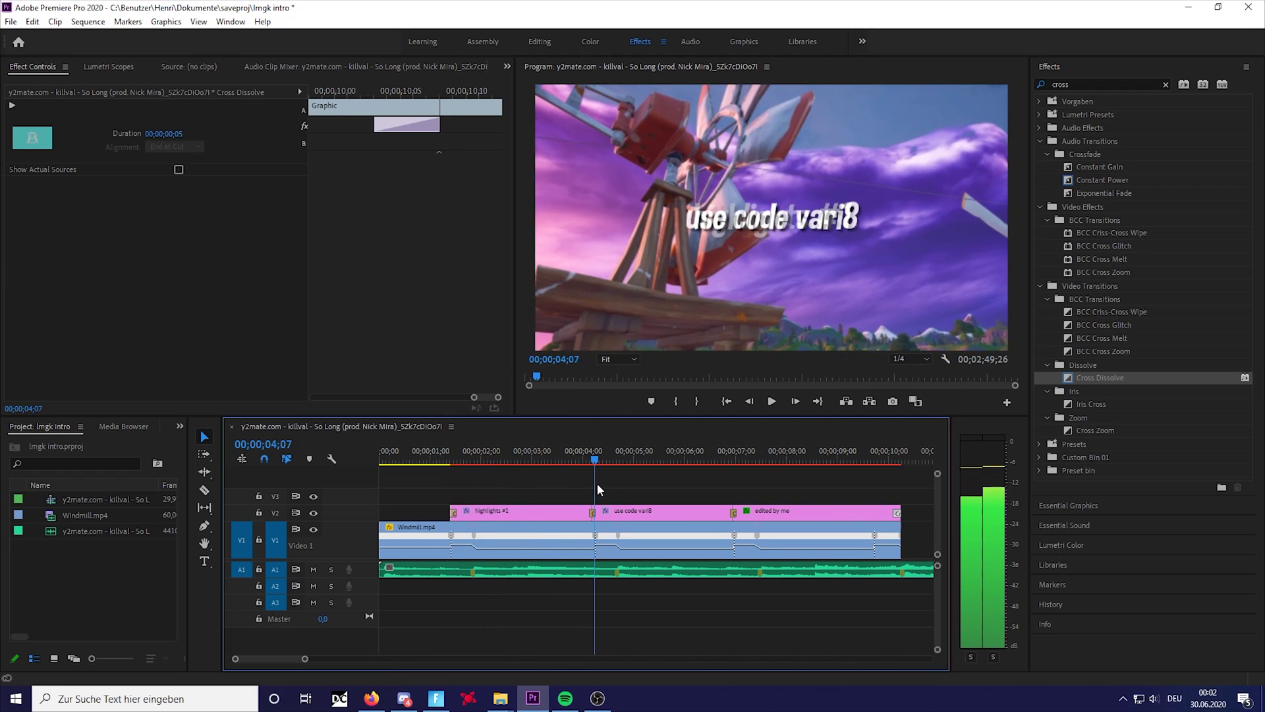
{"action": "key", "text": "space"}
{"action": "left_click_drag", "start_coordinate": [597, 485], "coordinate": [737, 499]}
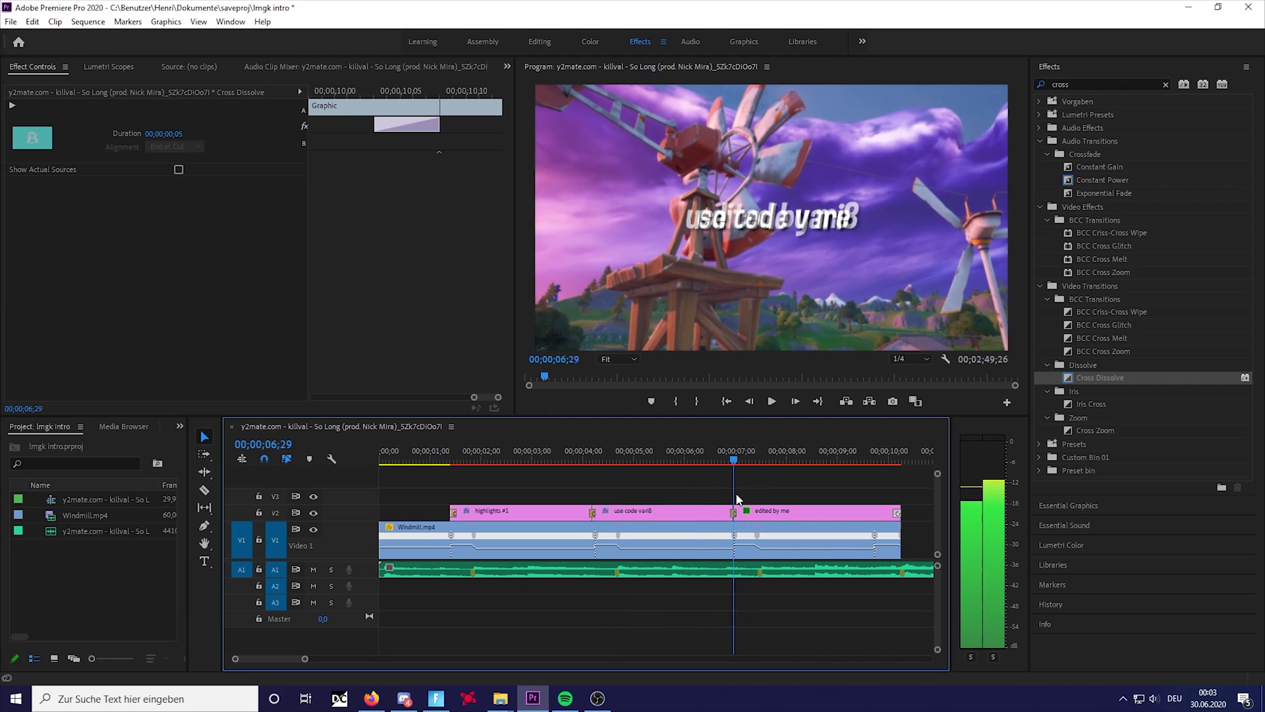
{"action": "mouse_move", "coordinate": [736, 499]}
{"action": "left_mouse_down"}
{"action": "mouse_move", "coordinate": [906, 517]}
{"action": "mouse_move", "coordinate": [889, 507]}
{"action": "left_mouse_up"}
Step: Add Cross Dissolves to the end and start of the Windmill clip
{"action": "left_click_drag", "start_coordinate": [1120, 378], "coordinate": [896, 545]}
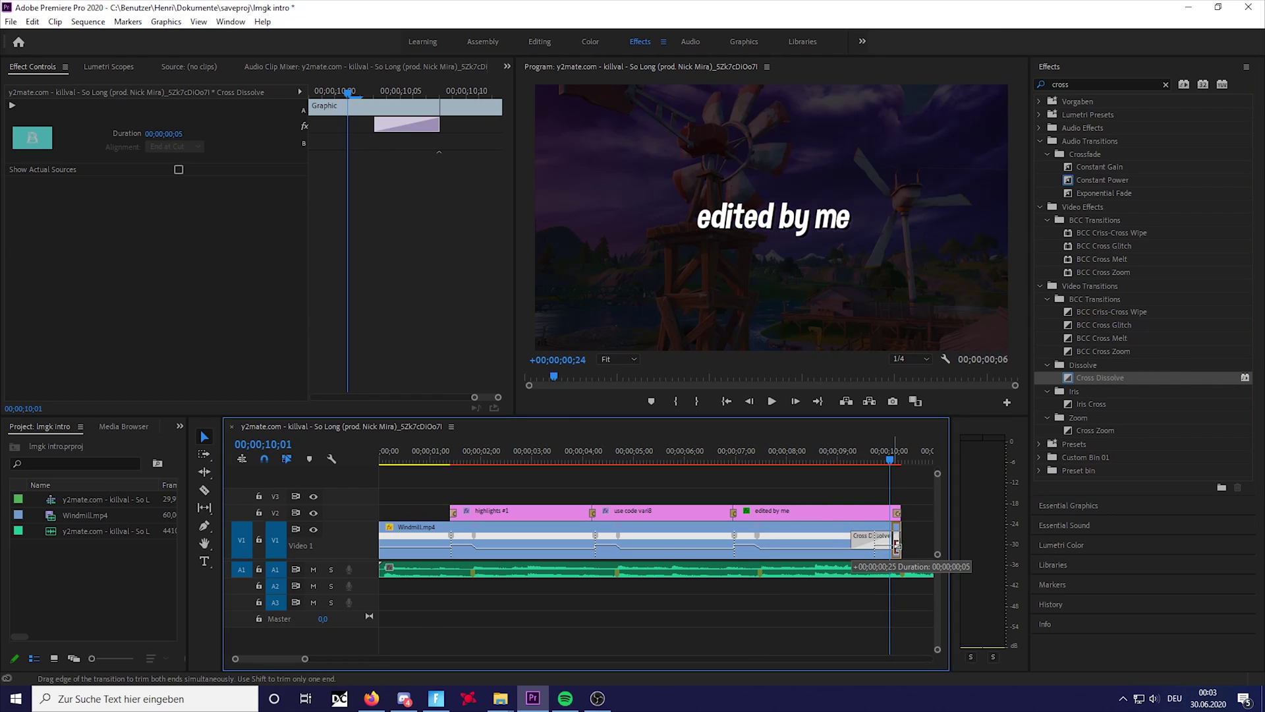
{"action": "left_click", "coordinate": [902, 464]}
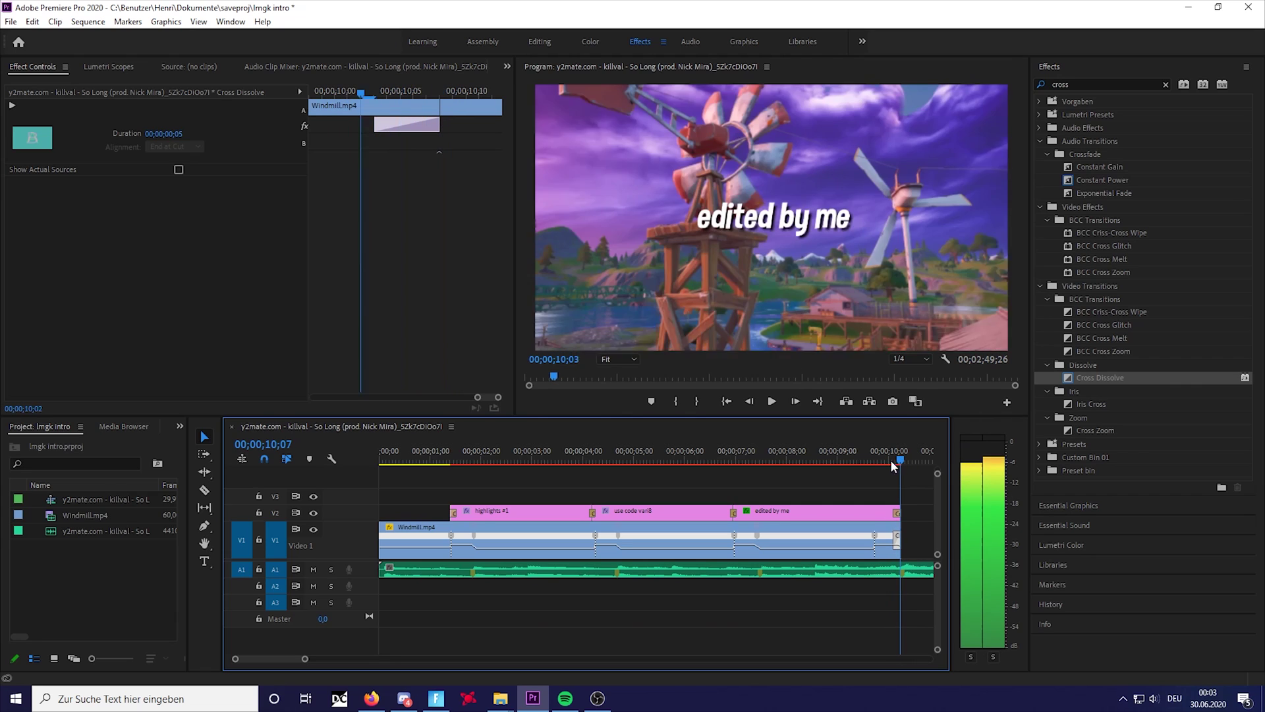
{"action": "left_click_drag", "start_coordinate": [901, 463], "coordinate": [373, 500]}
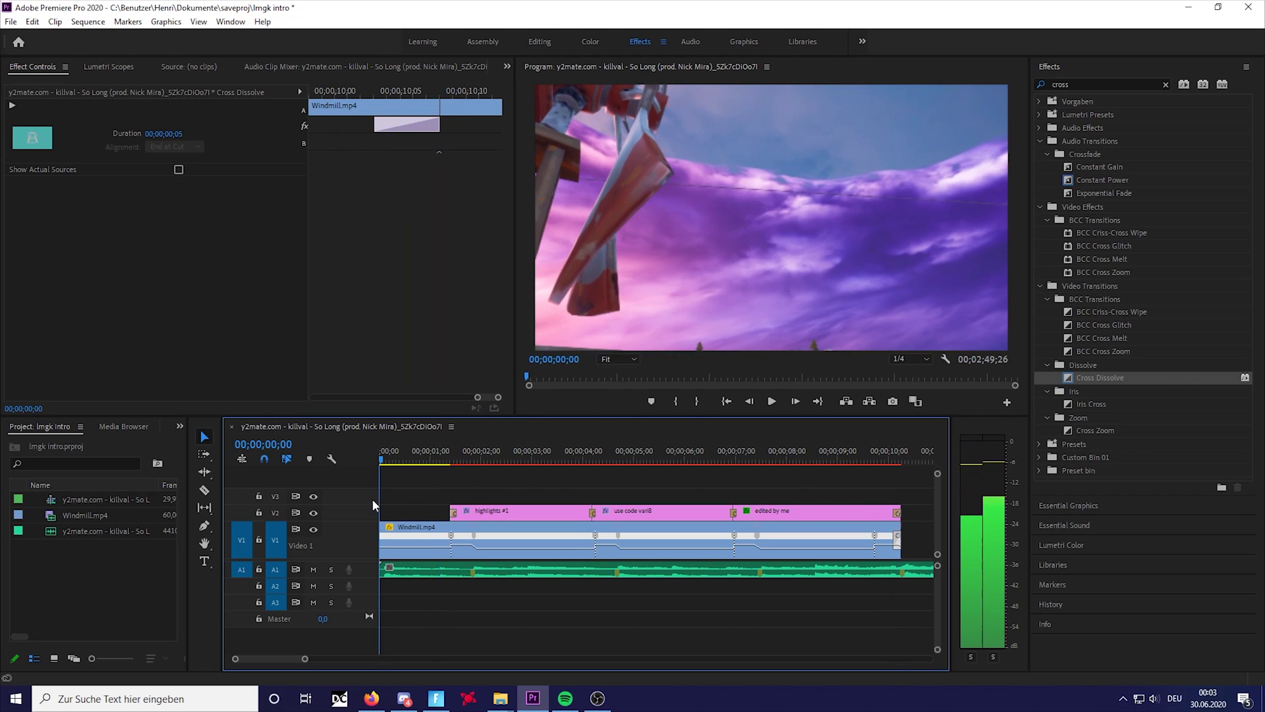
{"action": "mouse_move", "coordinate": [1062, 381]}
{"action": "left_mouse_down"}
{"action": "mouse_move", "coordinate": [355, 549]}
{"action": "mouse_move", "coordinate": [437, 542]}
{"action": "mouse_move", "coordinate": [387, 543]}
{"action": "left_mouse_up"}
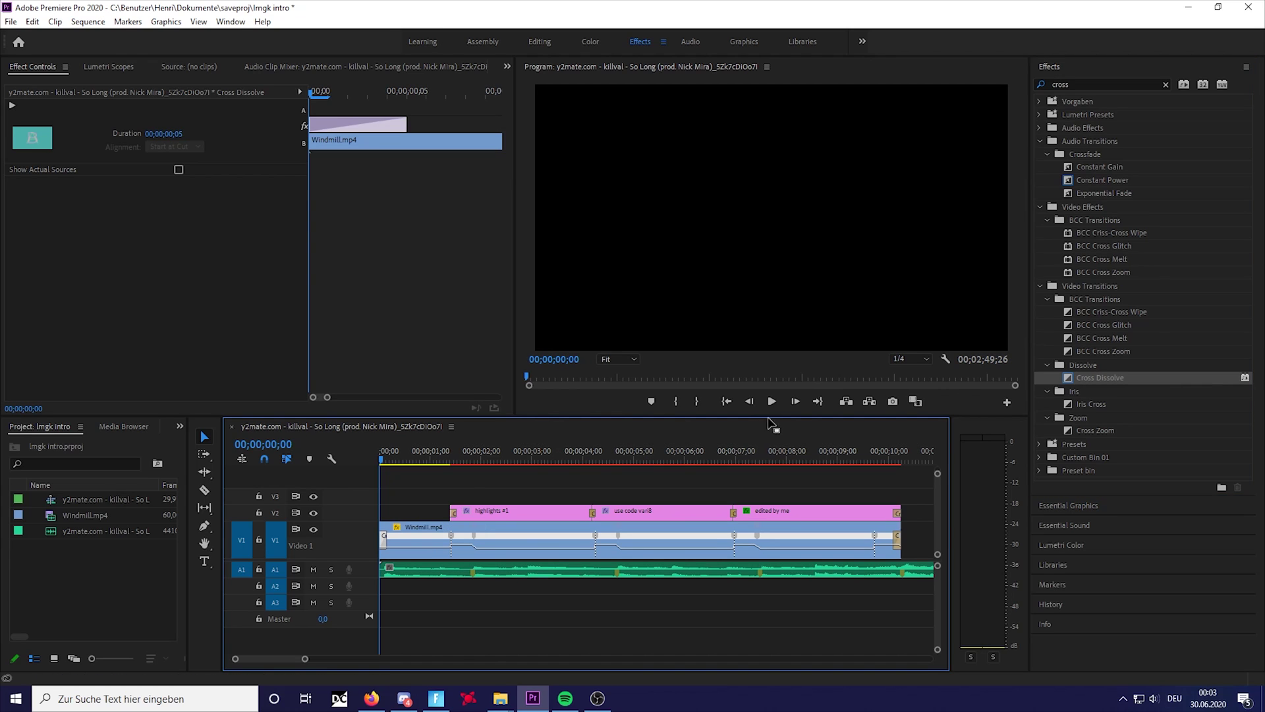
{"action": "left_click", "coordinate": [410, 461]}
Step: Search 'turbulent' and drag Turbulent Displace onto the highlights #1 clip on V2
{"action": "left_click_drag", "start_coordinate": [415, 465], "coordinate": [369, 468]}
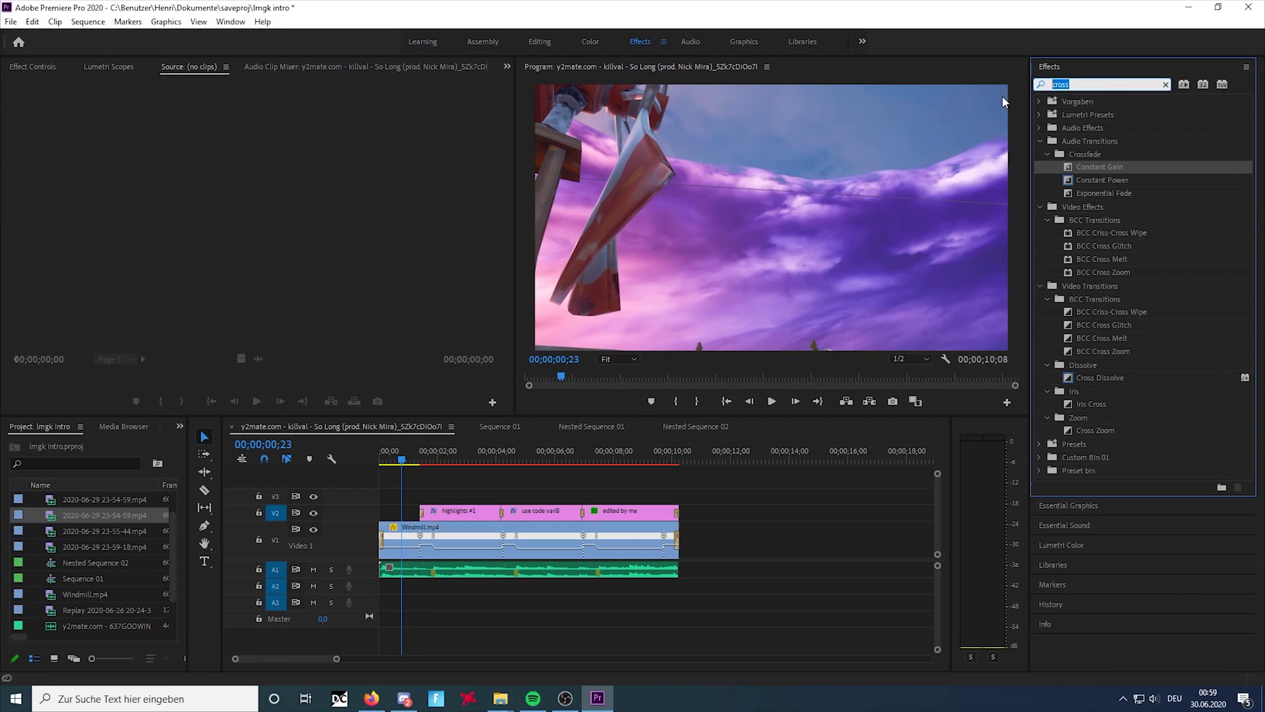
{"action": "type", "text": "t"}
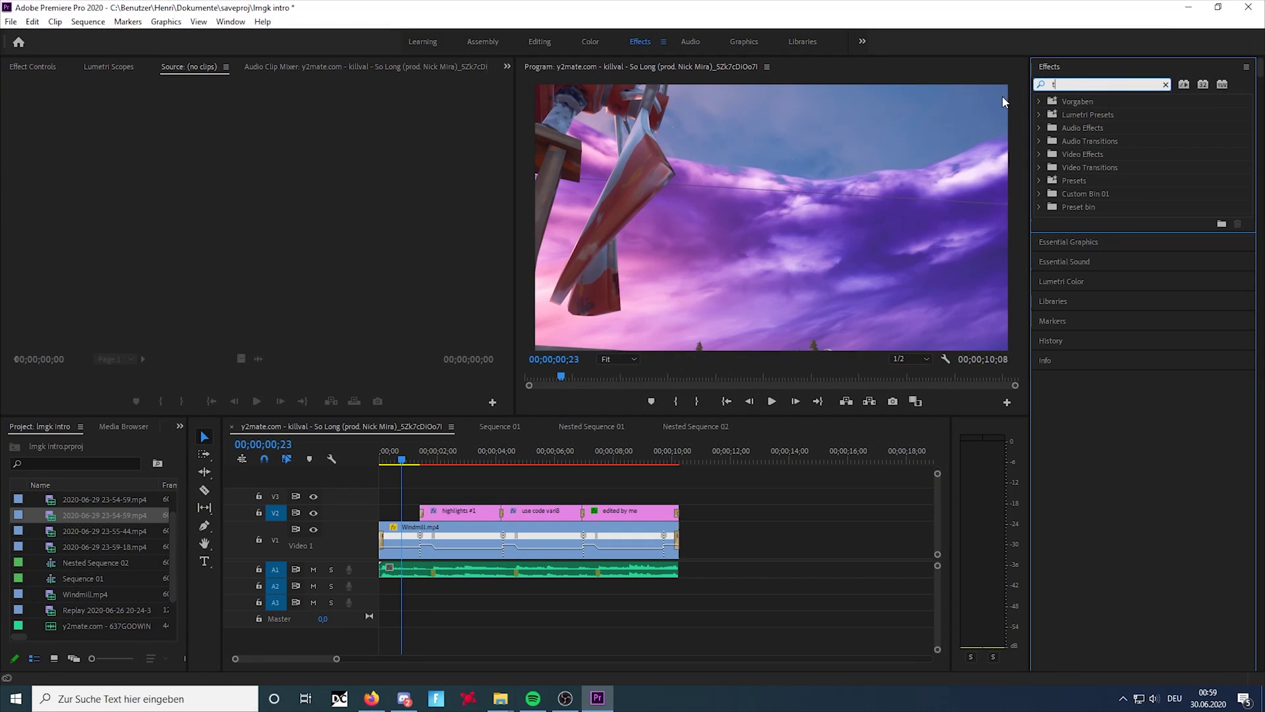
{"action": "type", "text": "urbulent"}
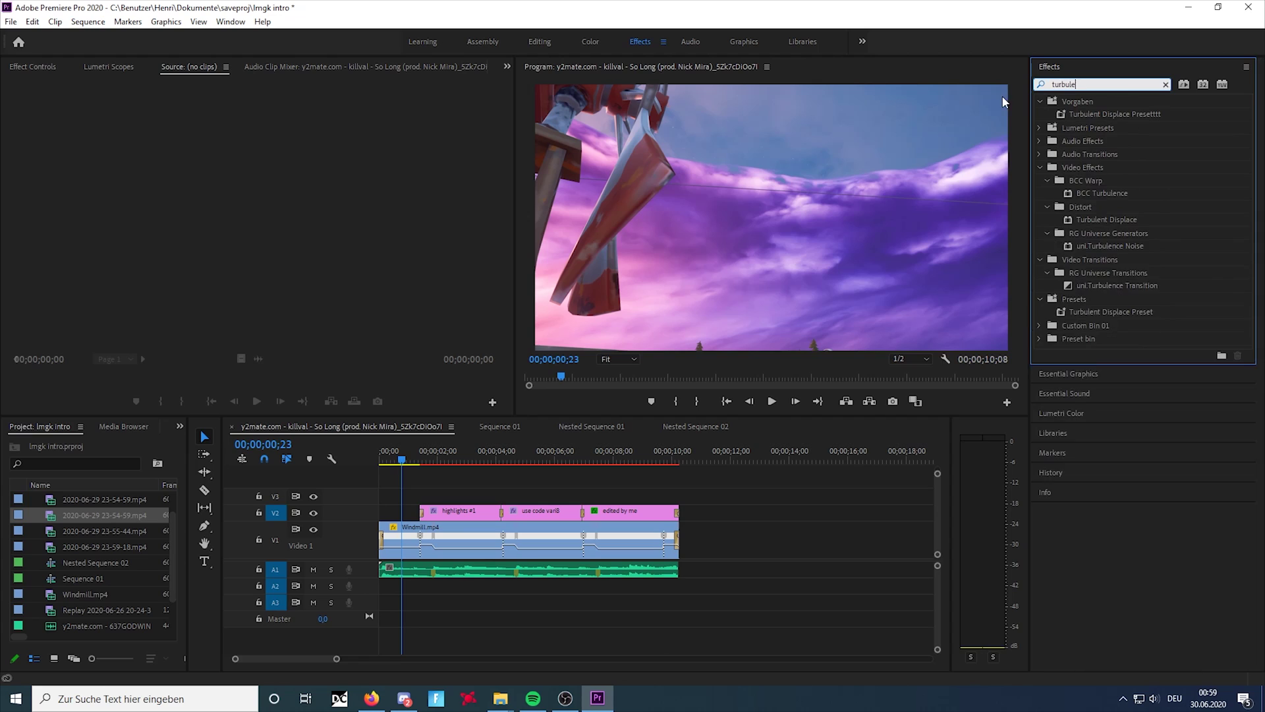
{"action": "left_click", "coordinate": [1113, 198]}
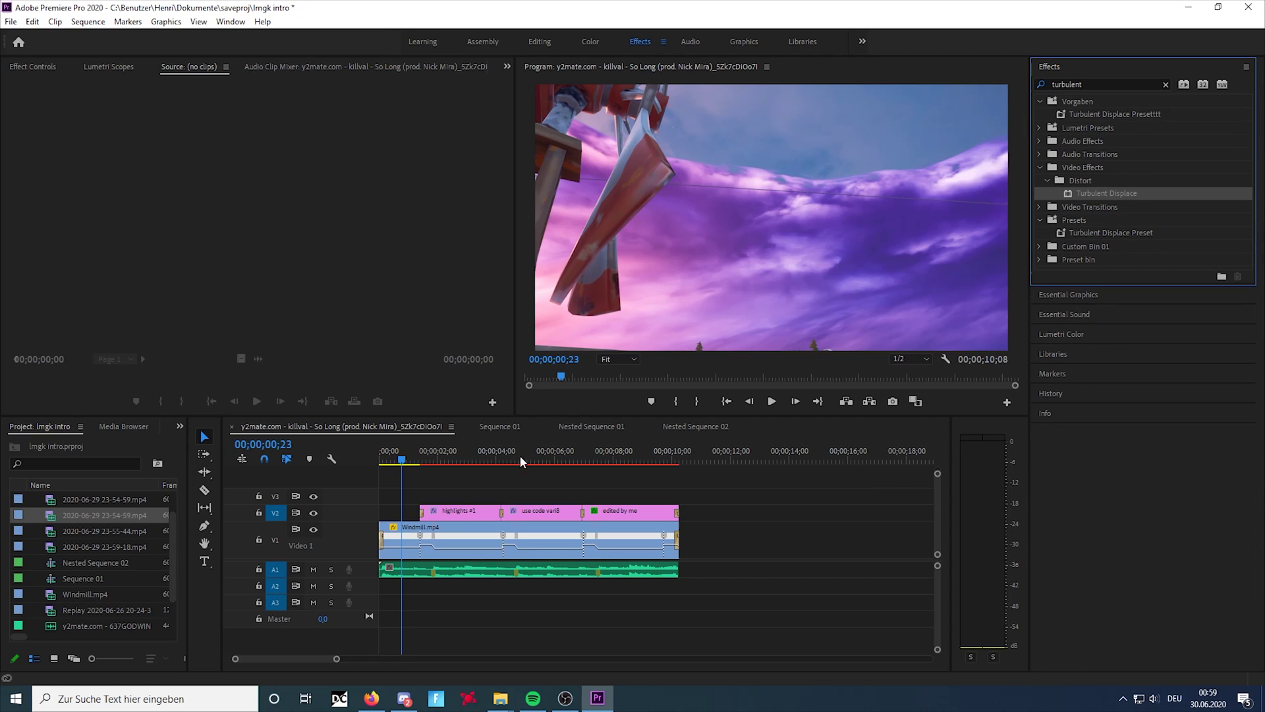
{"action": "left_click_drag", "start_coordinate": [463, 511], "coordinate": [464, 512]}
{"action": "left_click_drag", "start_coordinate": [337, 658], "coordinate": [281, 659]}
{"action": "left_click_drag", "start_coordinate": [527, 465], "coordinate": [572, 465]}
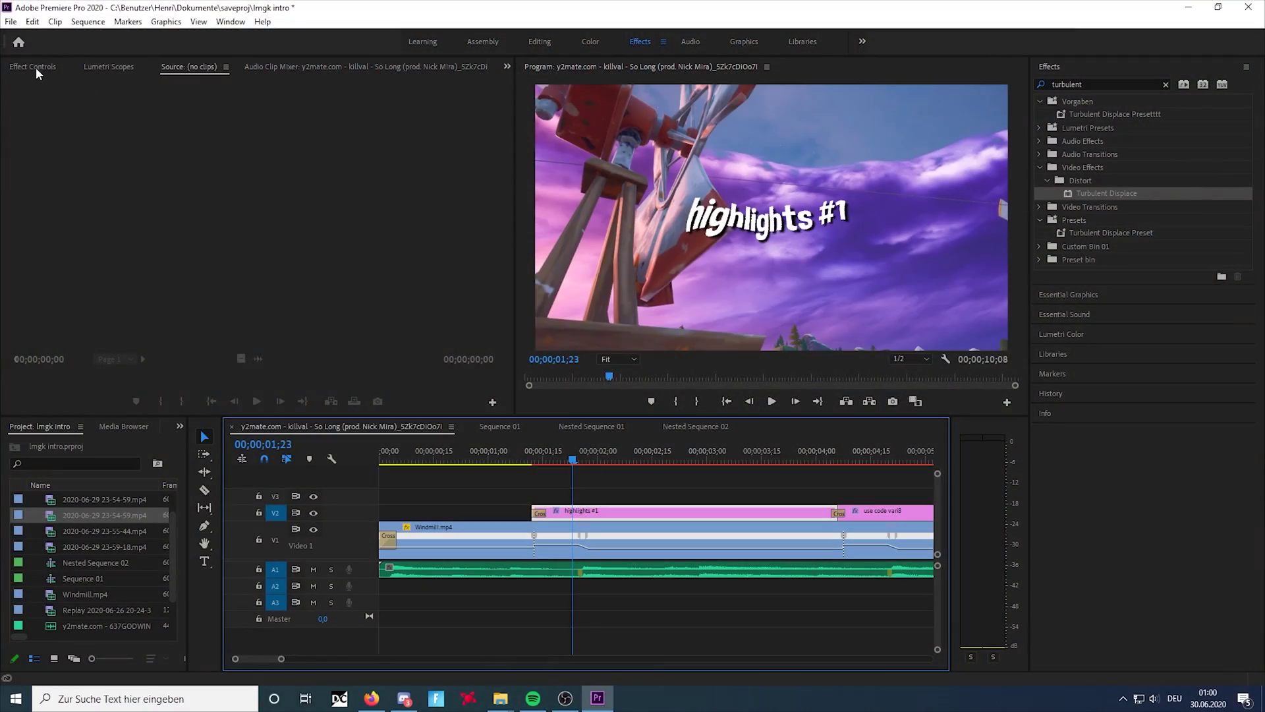
Step: Keyframe the highlights #1 Turbulent Displace Evolution at 01;12 and 04;06 for one full turn
{"action": "left_click", "coordinate": [36, 67]}
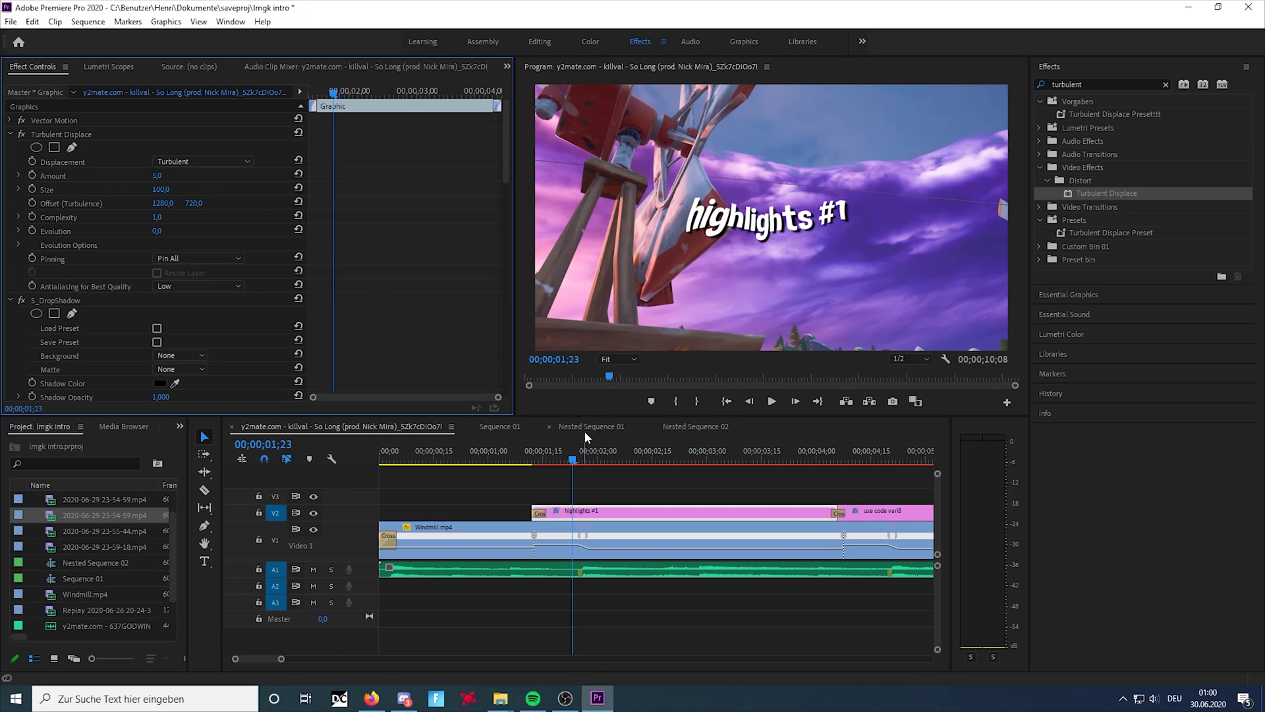
{"action": "left_click_drag", "start_coordinate": [547, 461], "coordinate": [534, 463]}
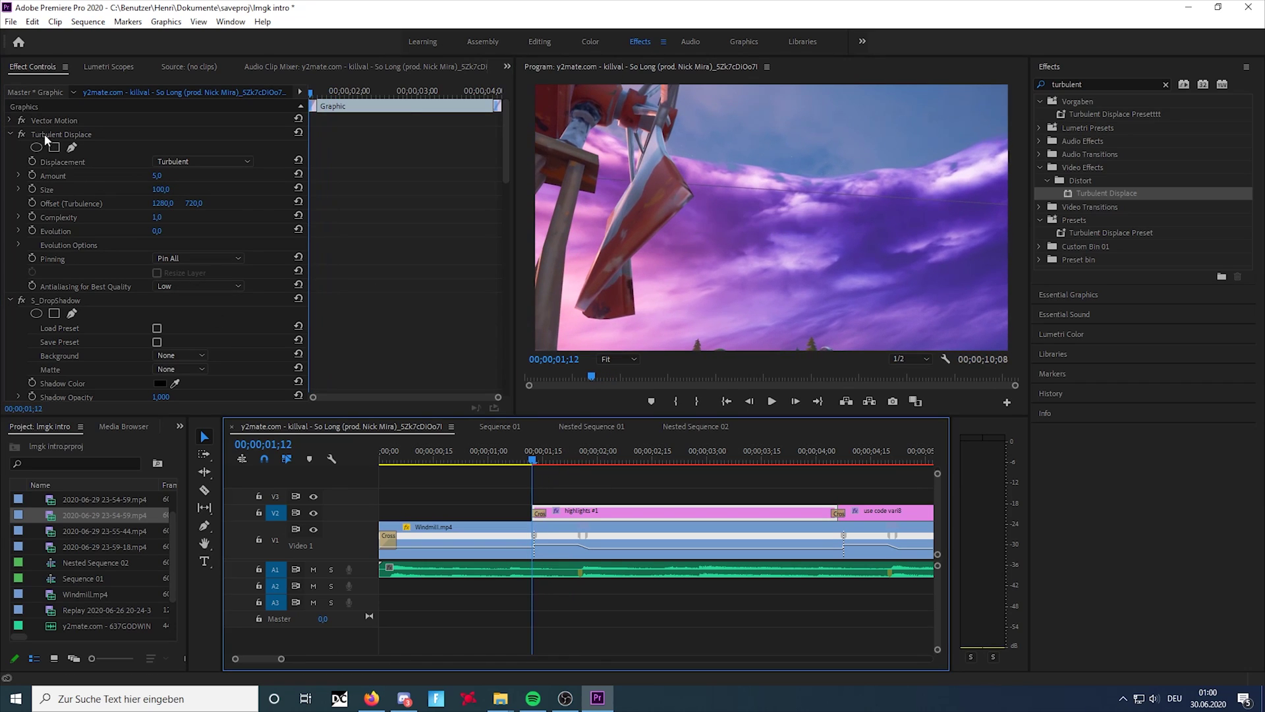
{"action": "left_click", "coordinate": [32, 230]}
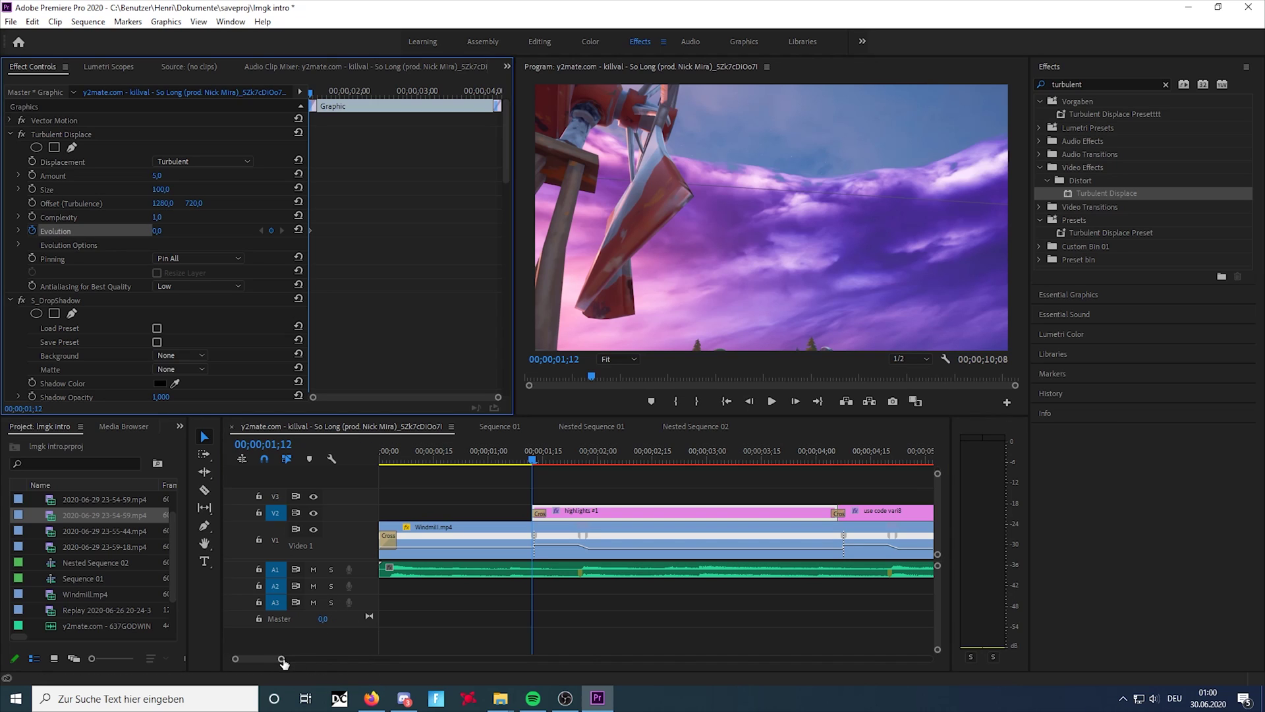
{"action": "left_click_drag", "start_coordinate": [283, 662], "coordinate": [304, 659]}
{"action": "left_click_drag", "start_coordinate": [613, 461], "coordinate": [619, 491]}
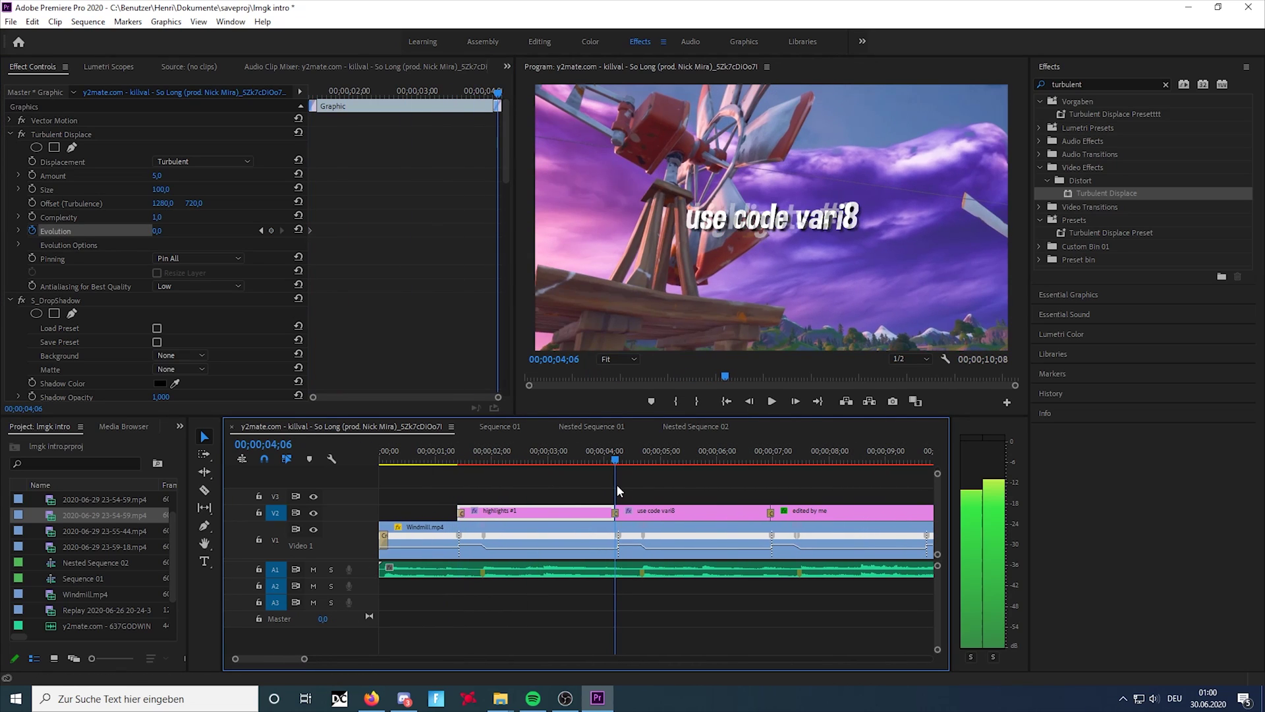
{"action": "left_click", "coordinate": [270, 231]}
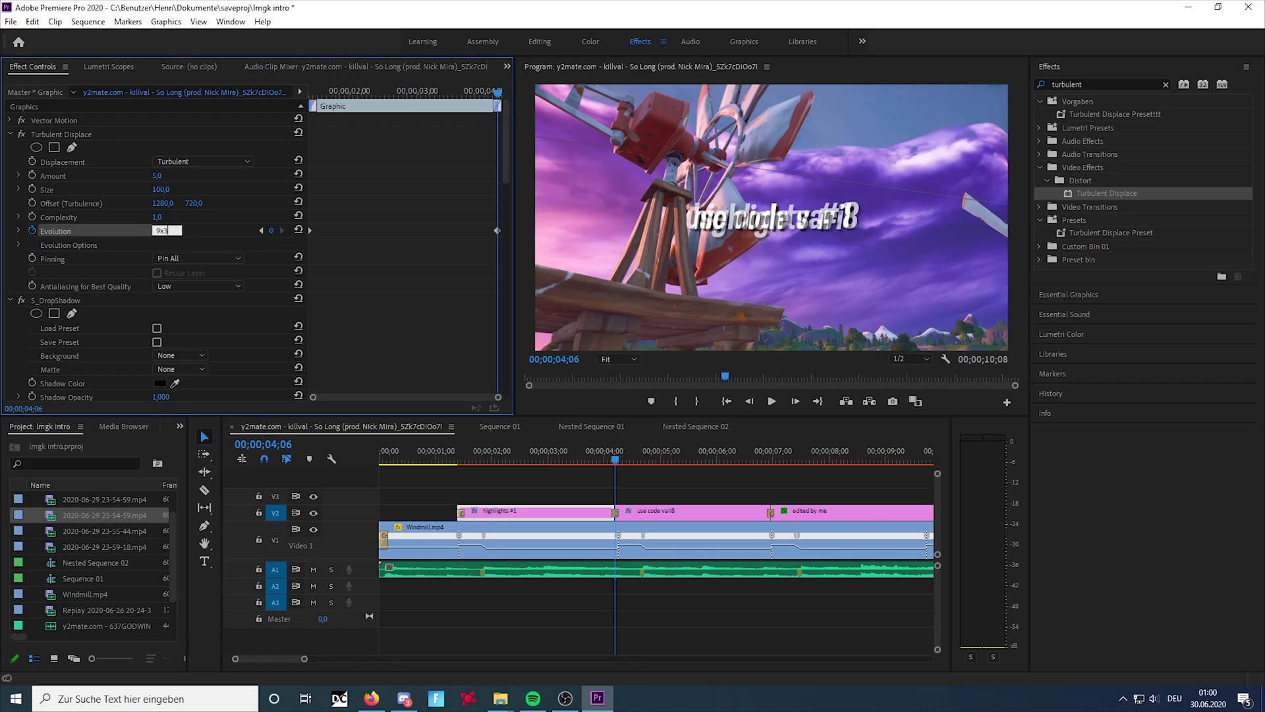
{"action": "right_click", "coordinate": [531, 509]}
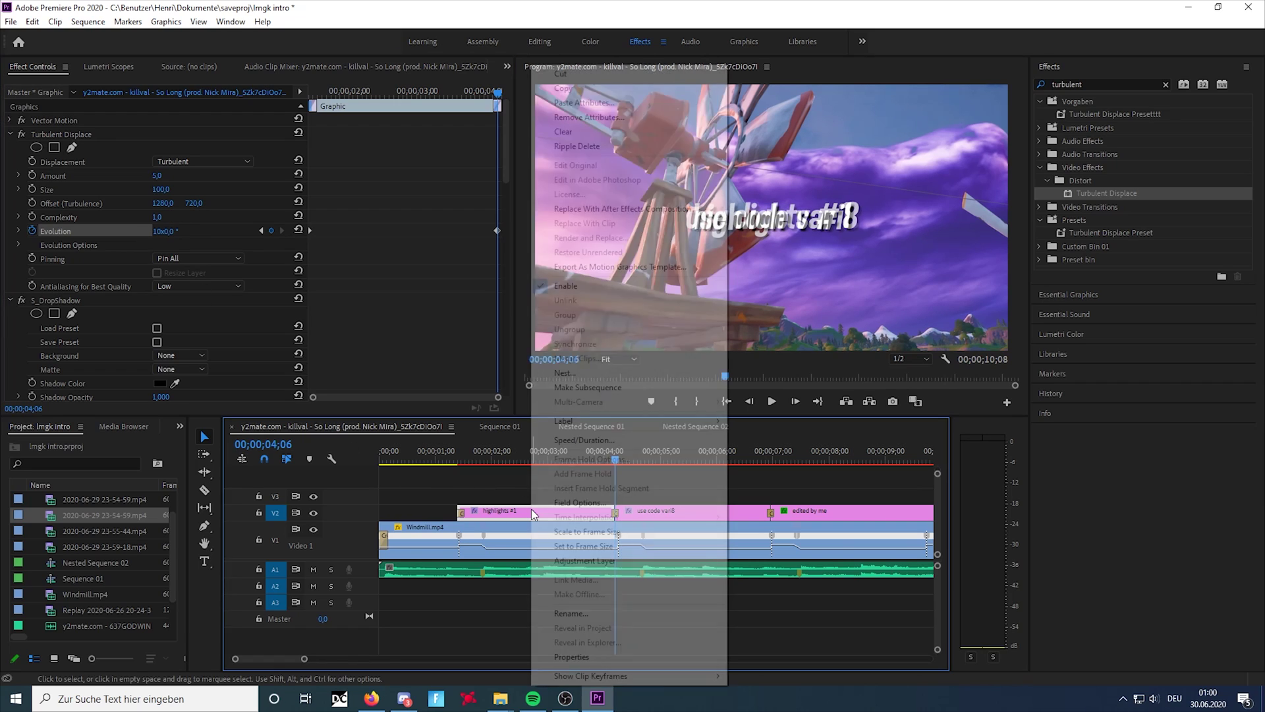
{"action": "left_click", "coordinate": [279, 409]}
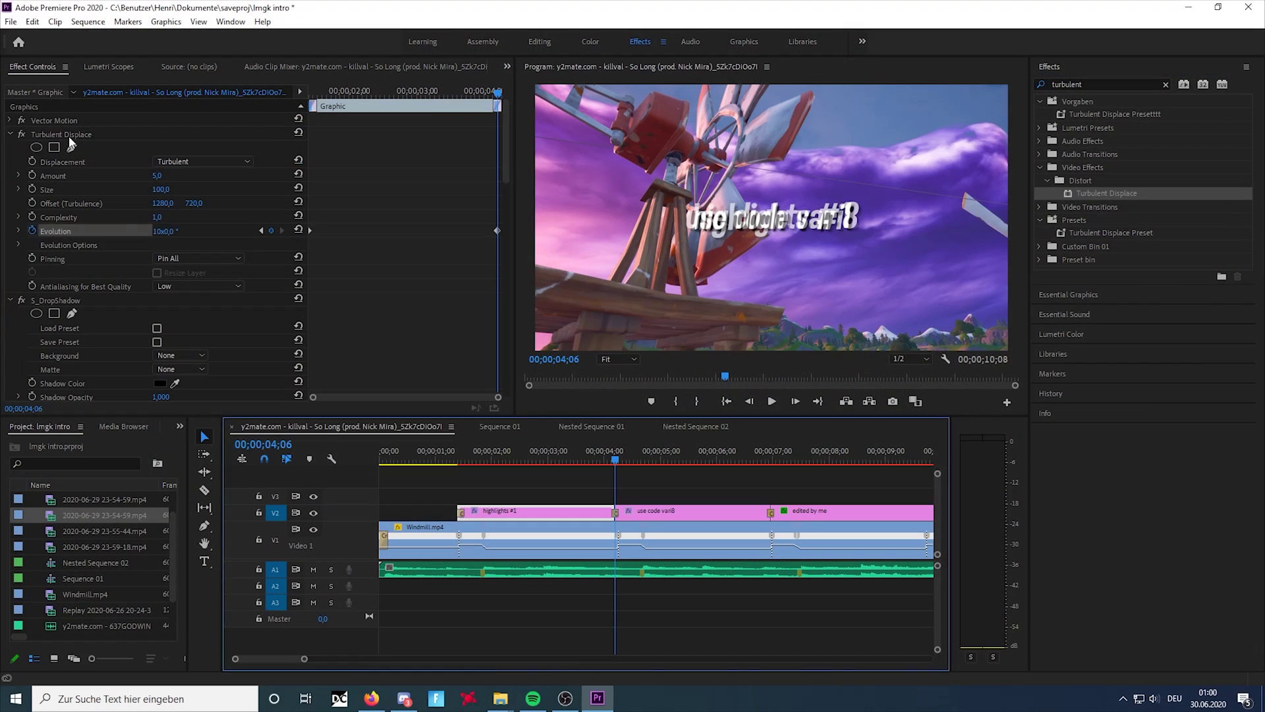
Step: Save Turbulent Displace as preset 'a cool preset' and apply it to the 'use code vari8' title
{"action": "right_click", "coordinate": [71, 136]}
{"action": "left_click", "coordinate": [95, 161]}
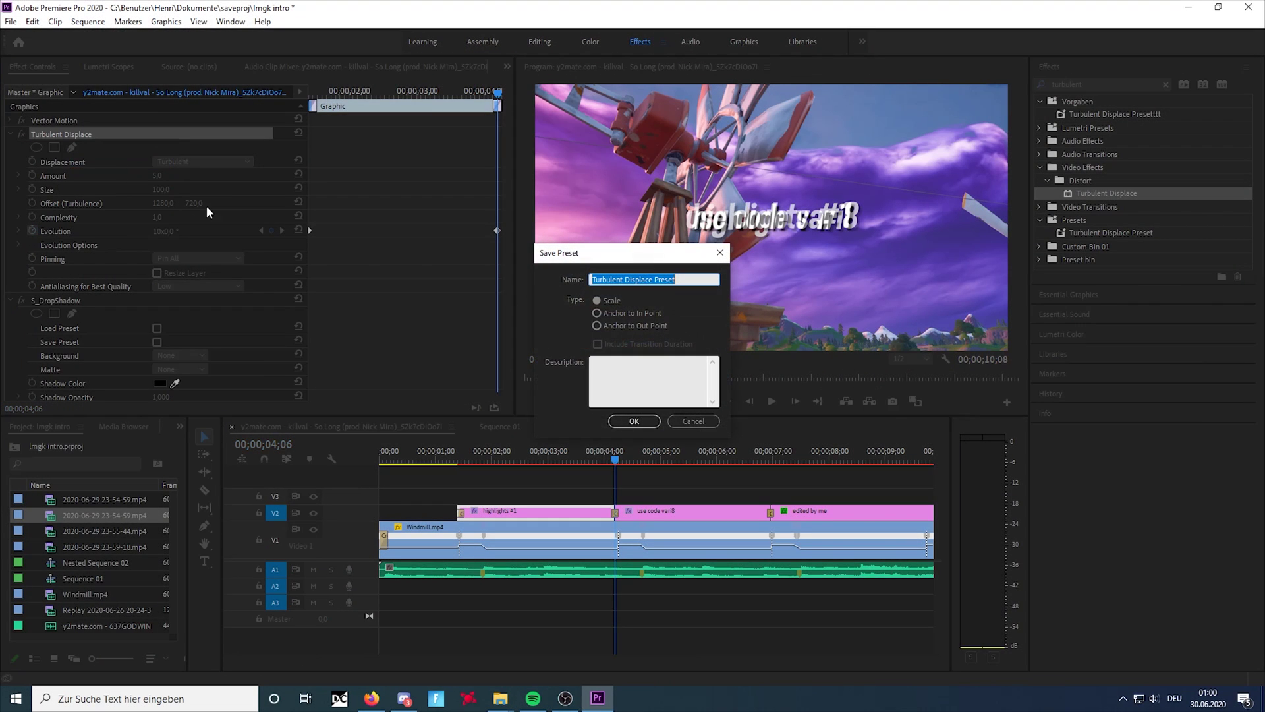
{"action": "type", "text": "a cool"}
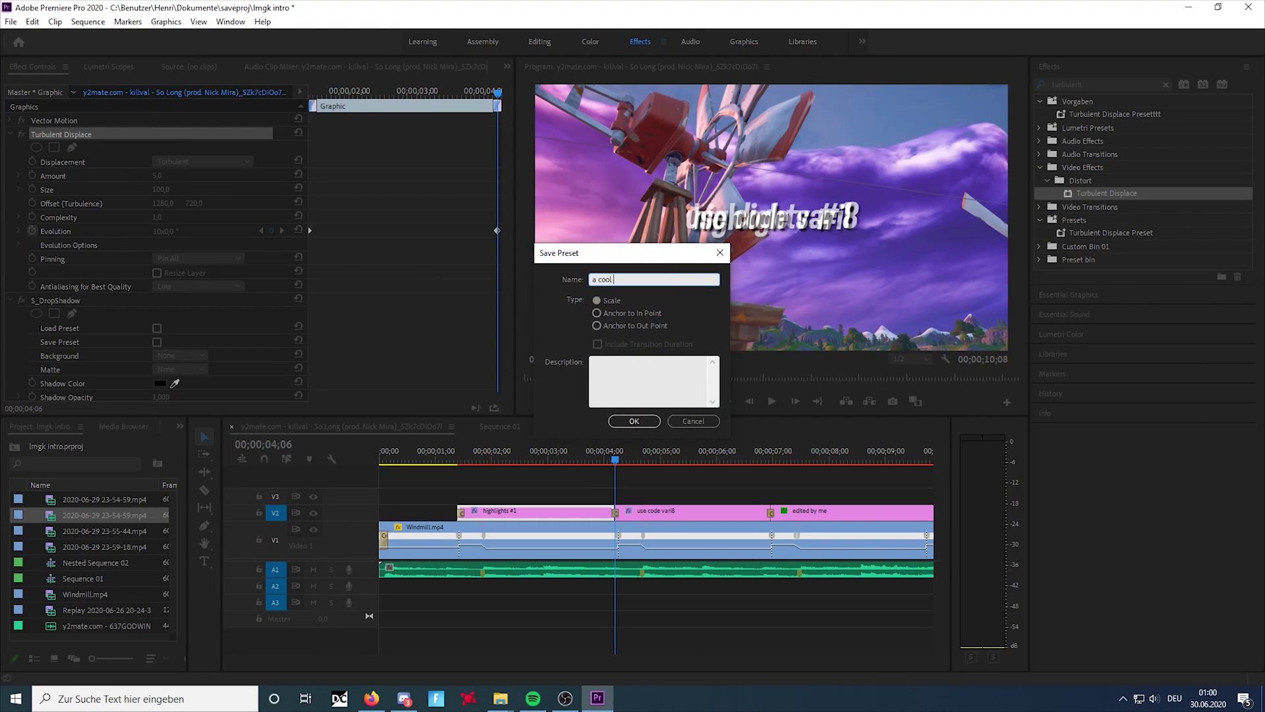
{"action": "type", "text": "t"}
{"action": "key", "text": "Return"}
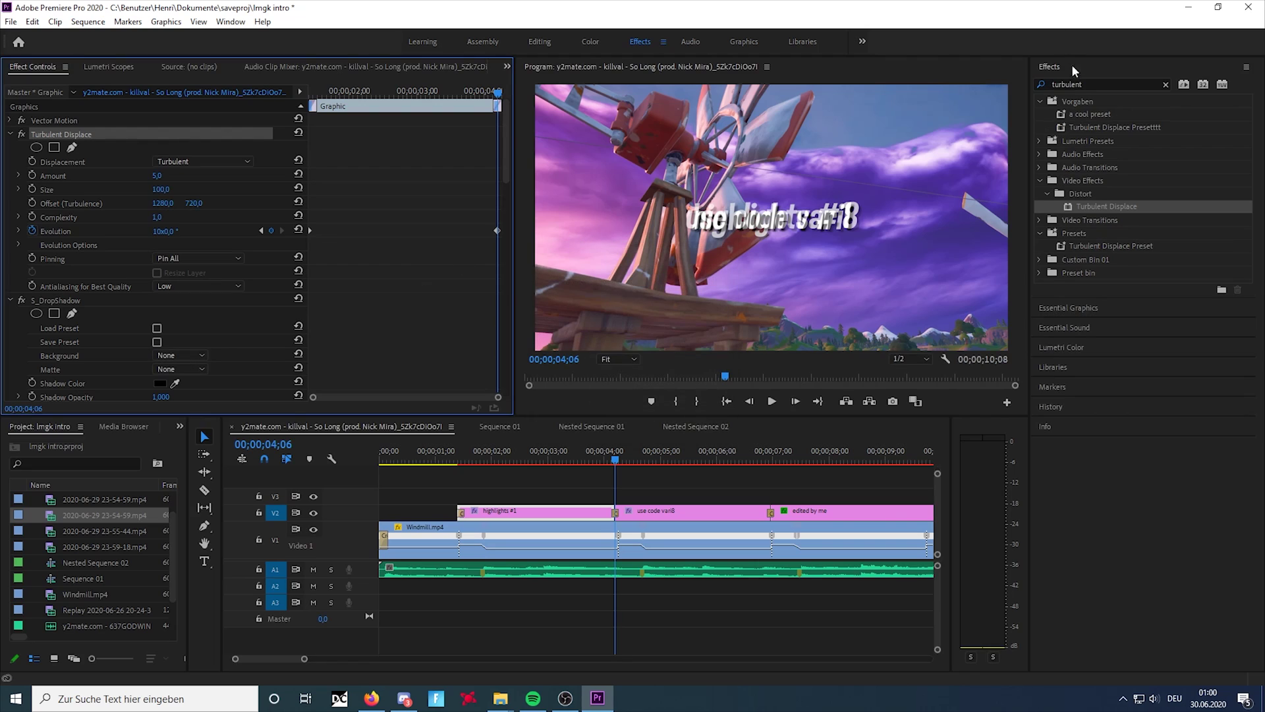
{"action": "double_click", "coordinate": [1090, 85]}
{"action": "type", "text": "a"}
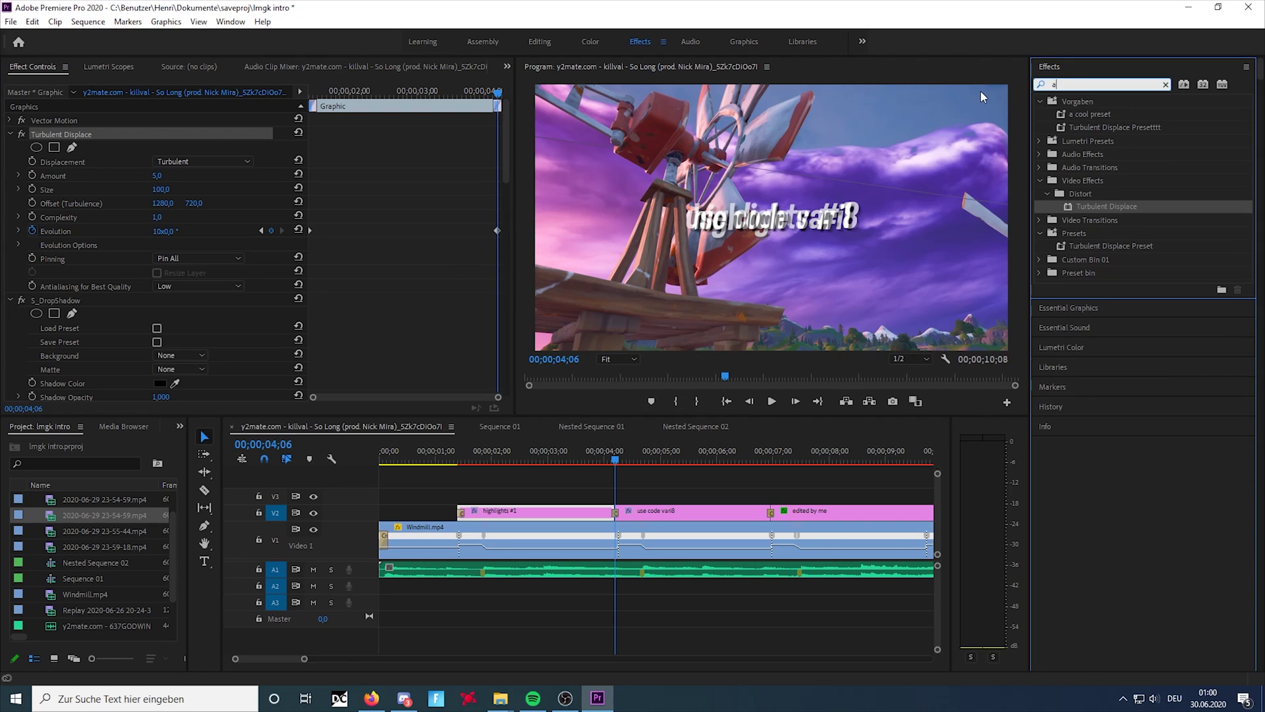
{"action": "type", "text": " cool pre"}
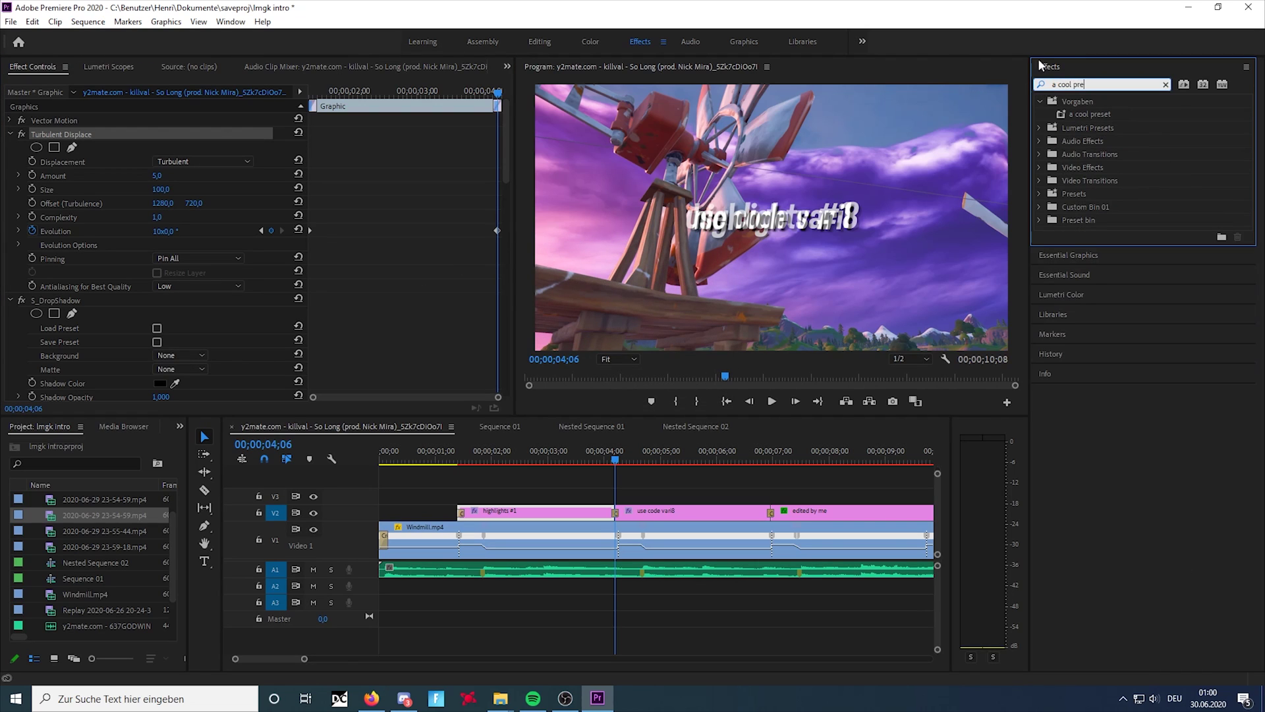
{"action": "left_click_drag", "start_coordinate": [1091, 115], "coordinate": [692, 512]}
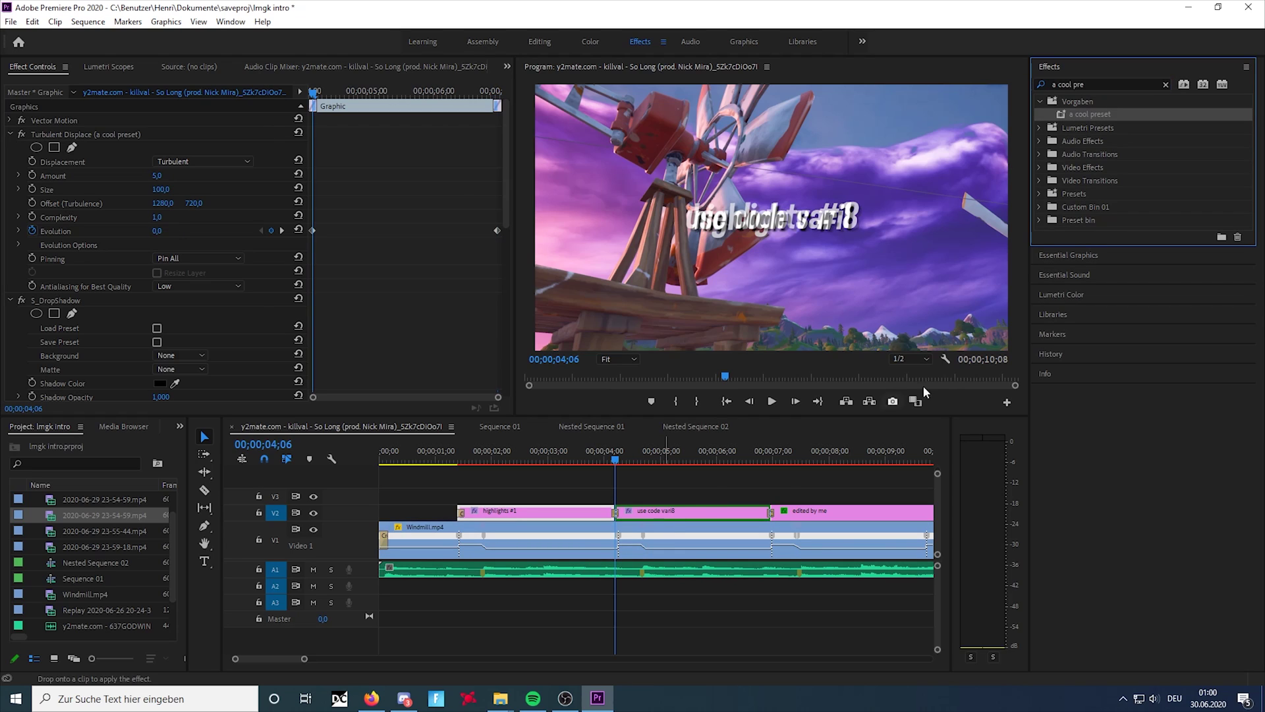
Step: Play back the whole sequence to 09;02 and select all three V2 title clips
{"action": "left_click", "coordinate": [837, 515]}
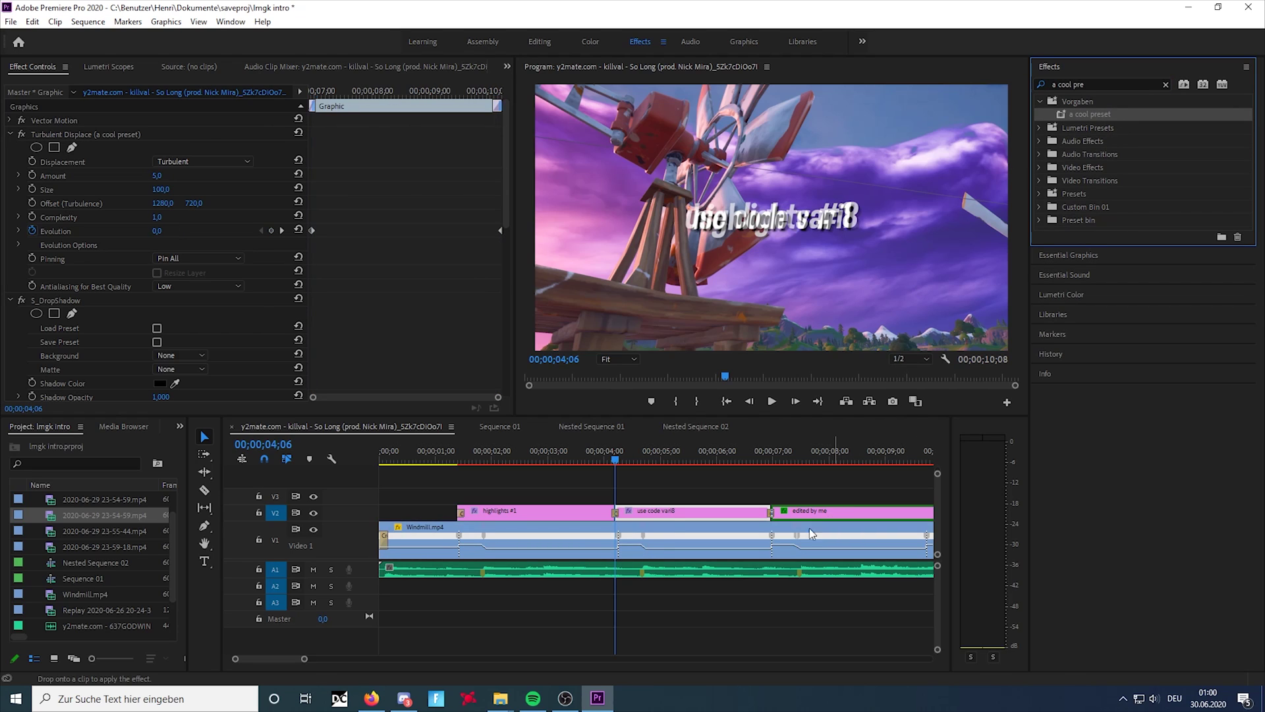
{"action": "left_click_drag", "start_coordinate": [304, 659], "coordinate": [334, 658]}
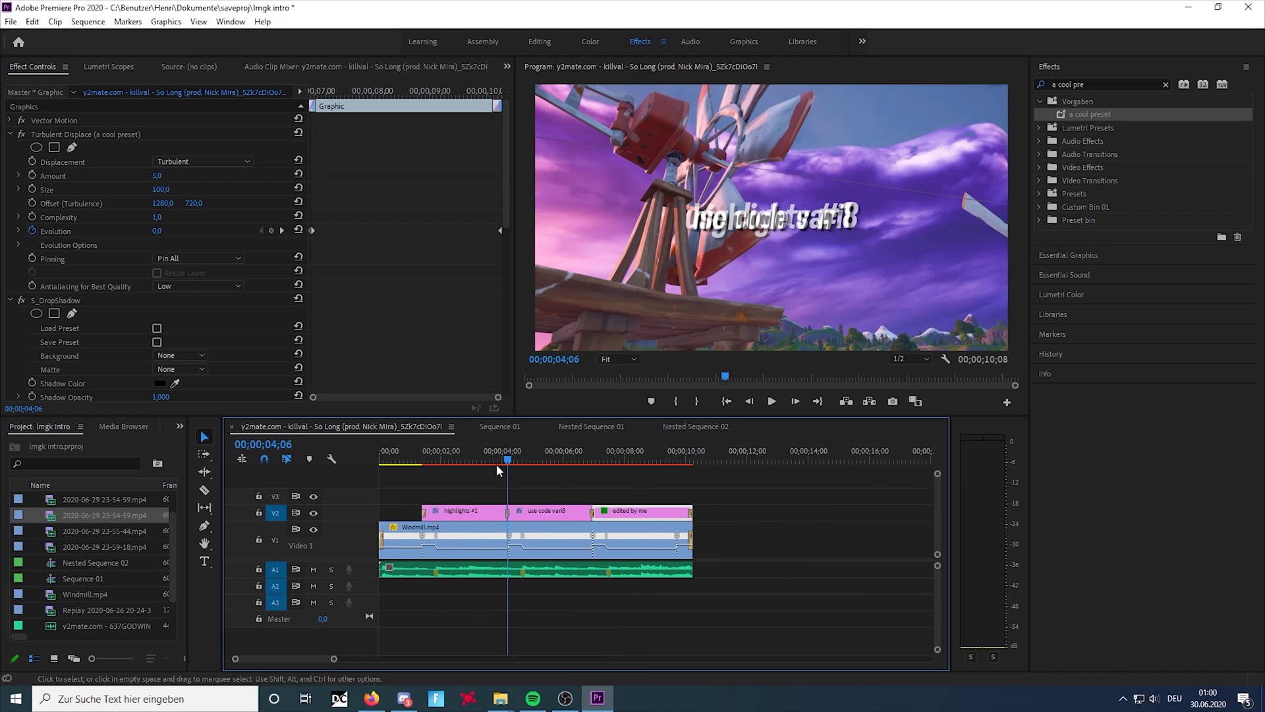
{"action": "left_click_drag", "start_coordinate": [507, 455], "coordinate": [412, 489]}
{"action": "key", "text": "space"}
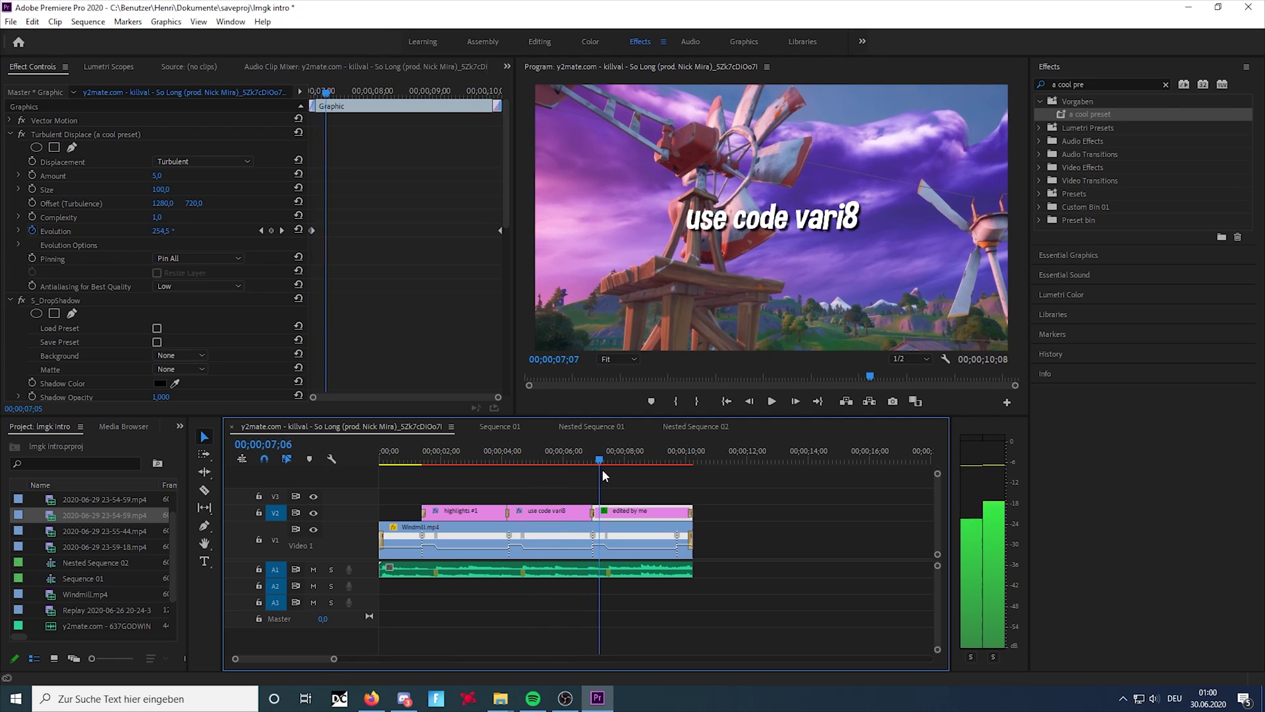
{"action": "left_click", "coordinate": [656, 462]}
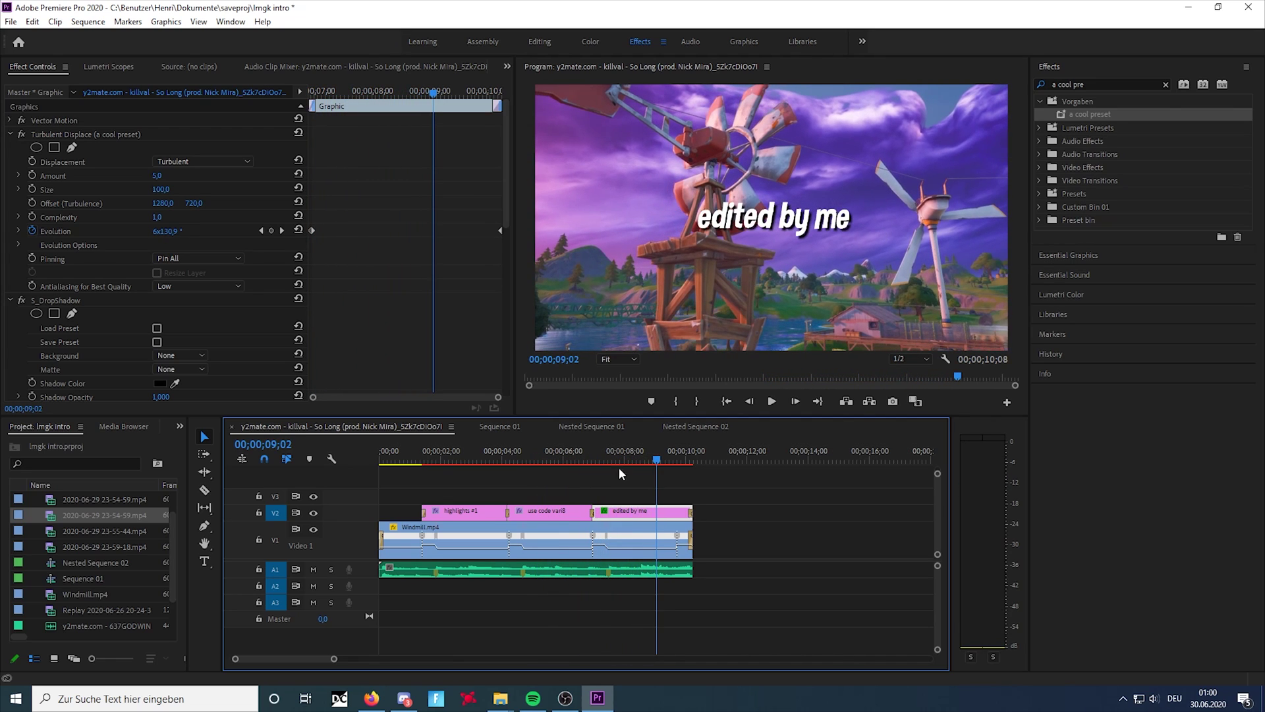
{"action": "left_click_drag", "start_coordinate": [619, 469], "coordinate": [648, 516]}
Step: Nest the three titles into Nested Sequence 03, then apply Posterize Time from a 'posteriz' search
{"action": "right_click", "coordinate": [648, 517]}
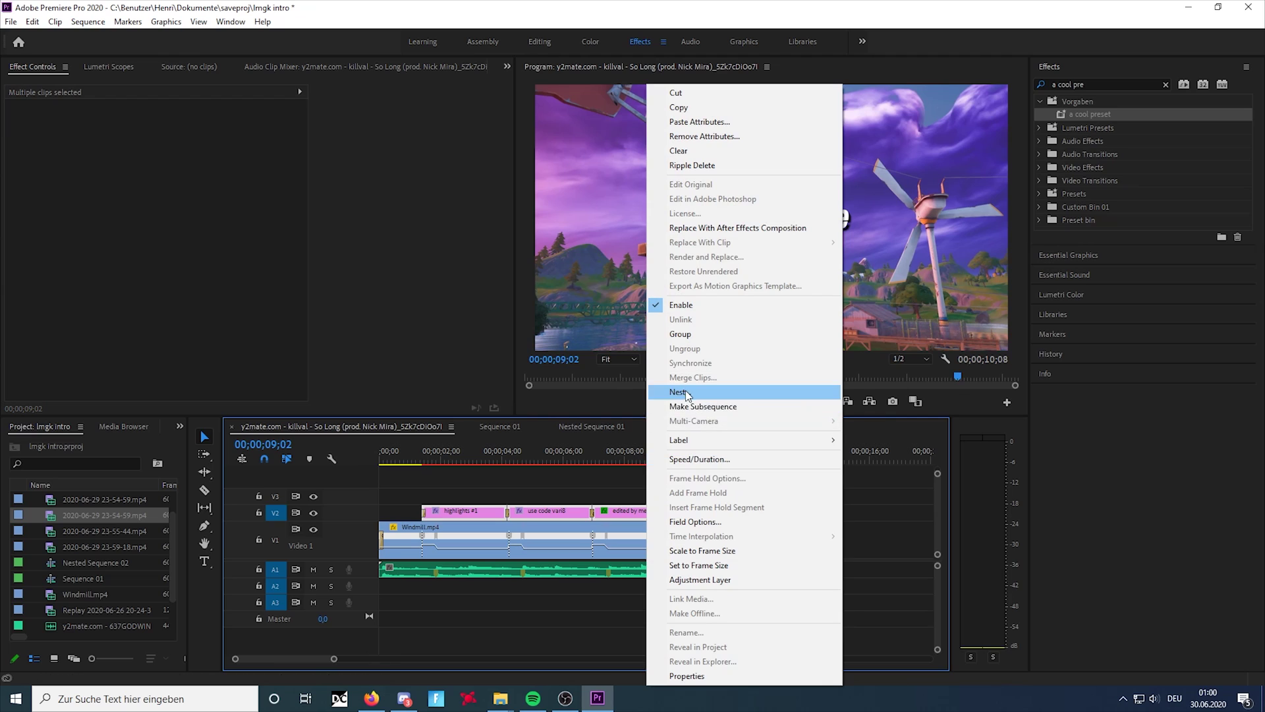
{"action": "left_click", "coordinate": [666, 396]}
{"action": "left_click", "coordinate": [602, 362]}
{"action": "left_click_drag", "start_coordinate": [1085, 84], "coordinate": [1065, 85]}
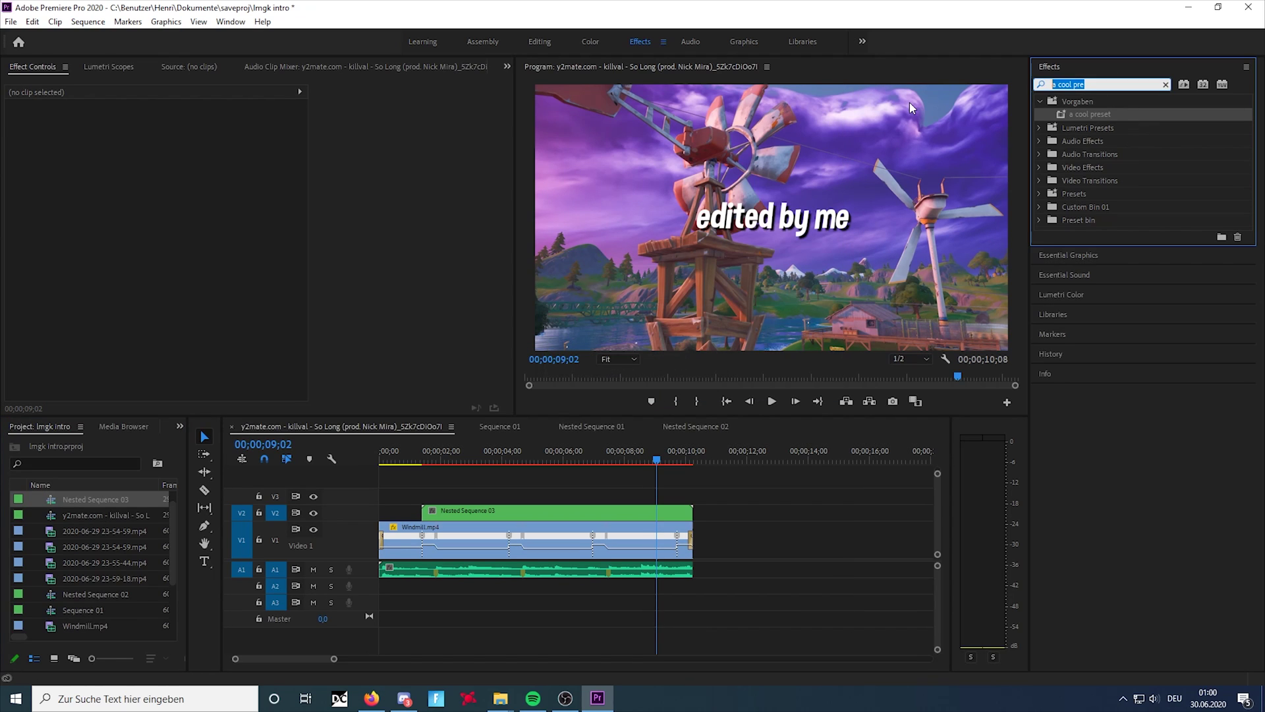
{"action": "type", "text": "posterize"}
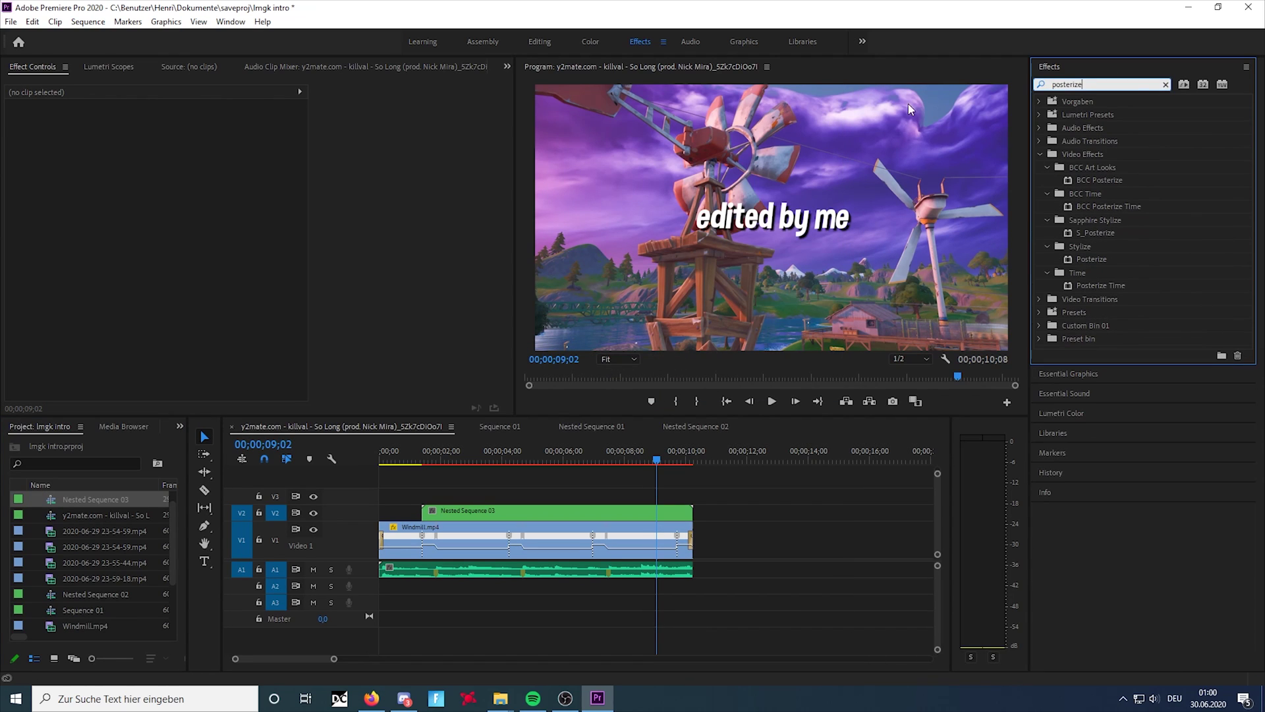
{"action": "left_click_drag", "start_coordinate": [1101, 285], "coordinate": [528, 513]}
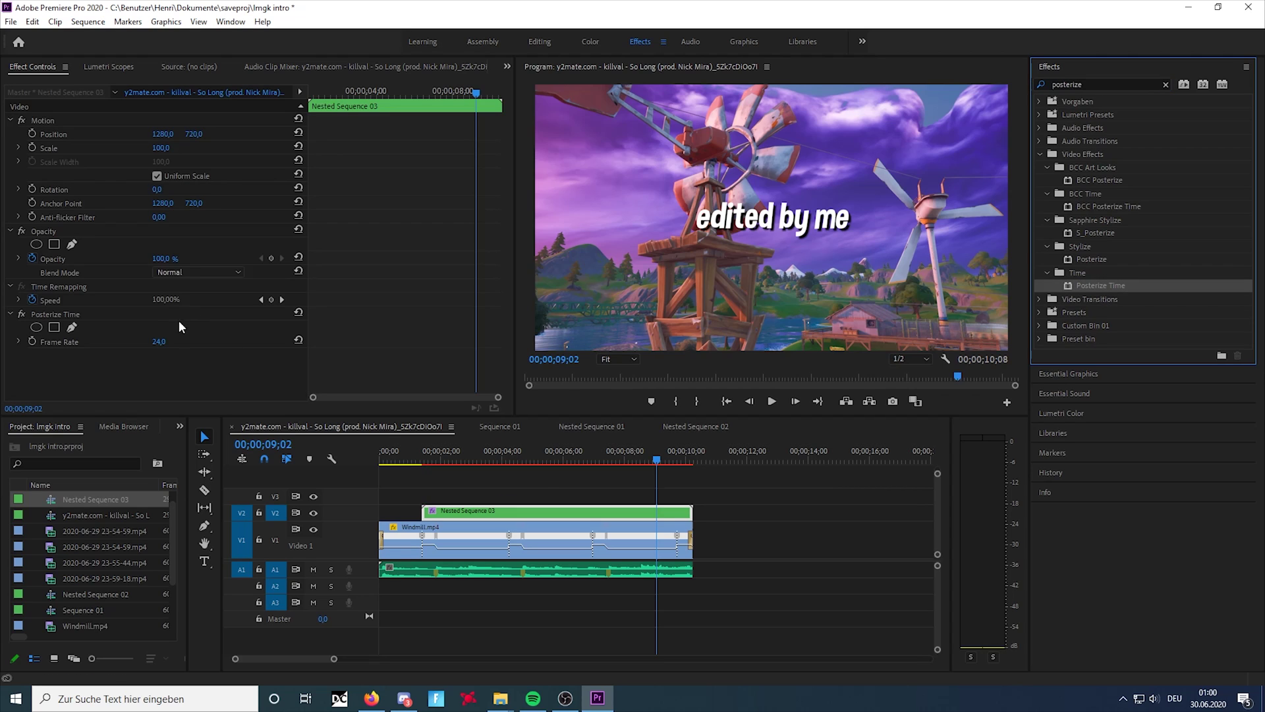
{"action": "left_click", "coordinate": [170, 341]}
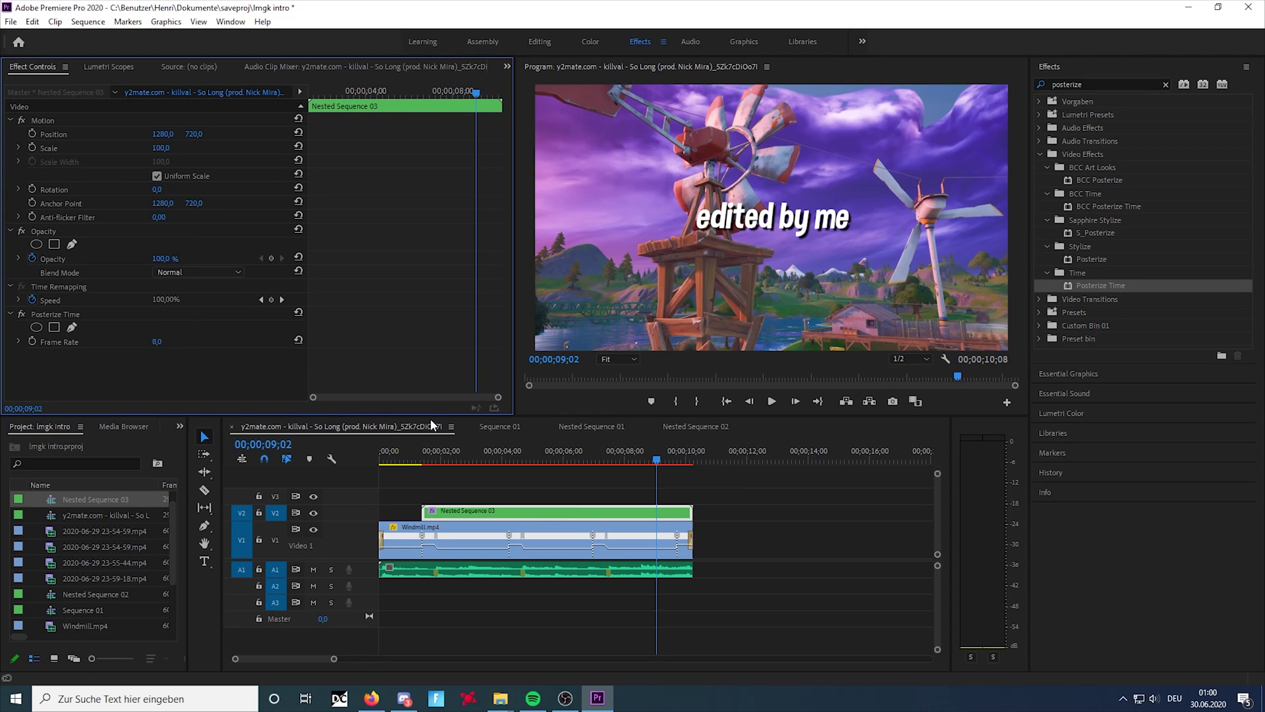